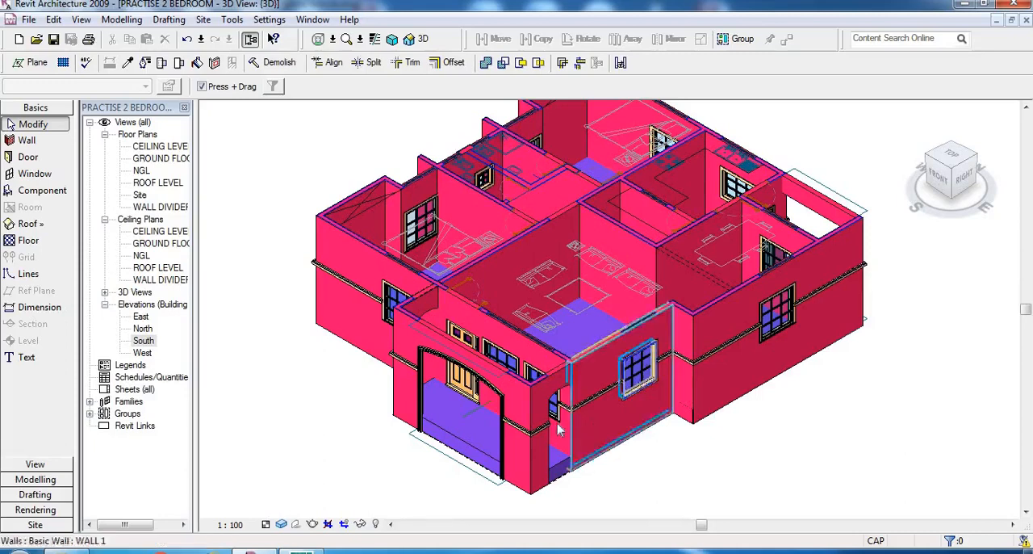
scroll(587, 388, "down", 2)
scroll(587, 387, "up", 2)
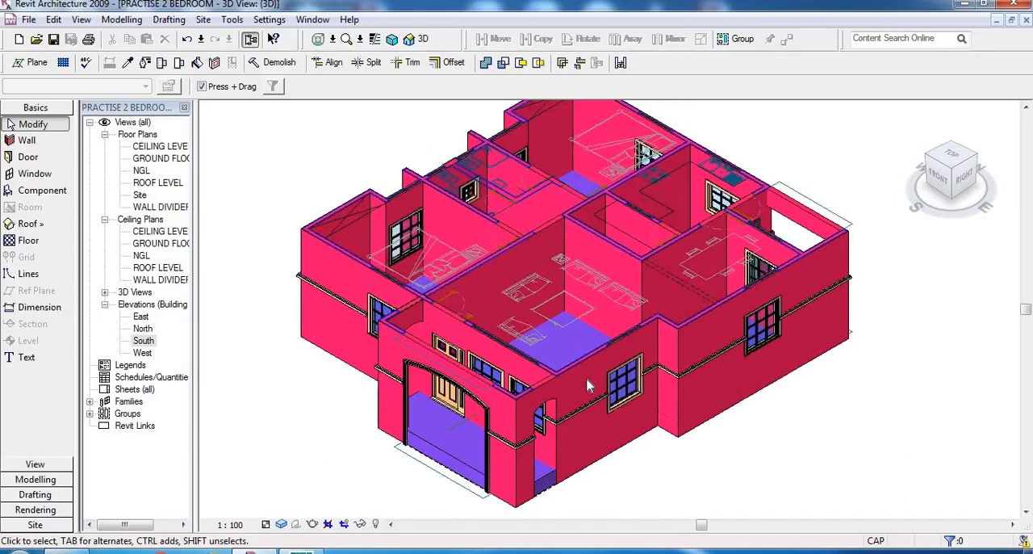
scroll(587, 387, "down", 1)
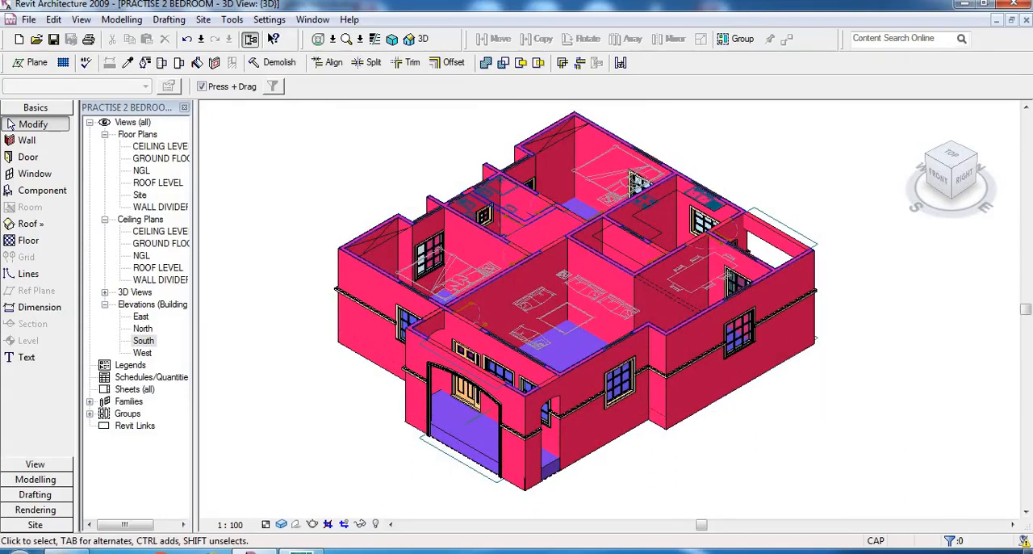
- Switch to AutoCAD and examine the roof, eaves and ceiling level in the bungalow's two approach elevations
mouse_move(301, 551)
left_click(301, 488)
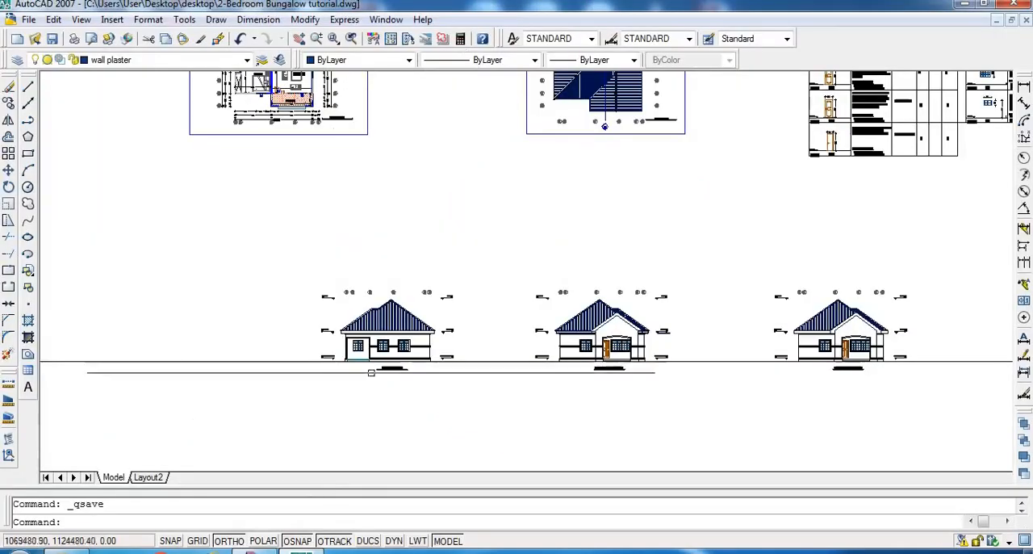
scroll(436, 240, "down", 3)
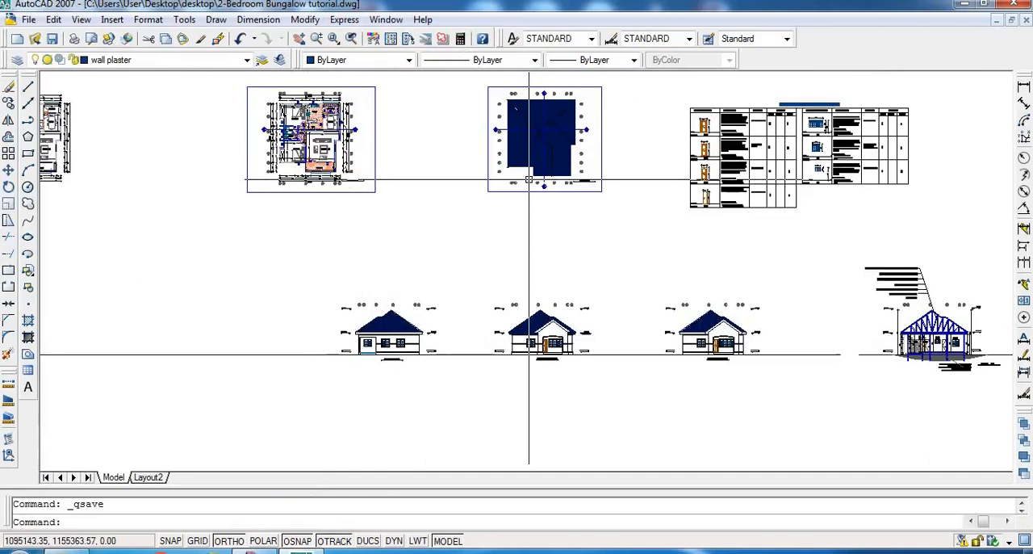
scroll(572, 343, "up", 1)
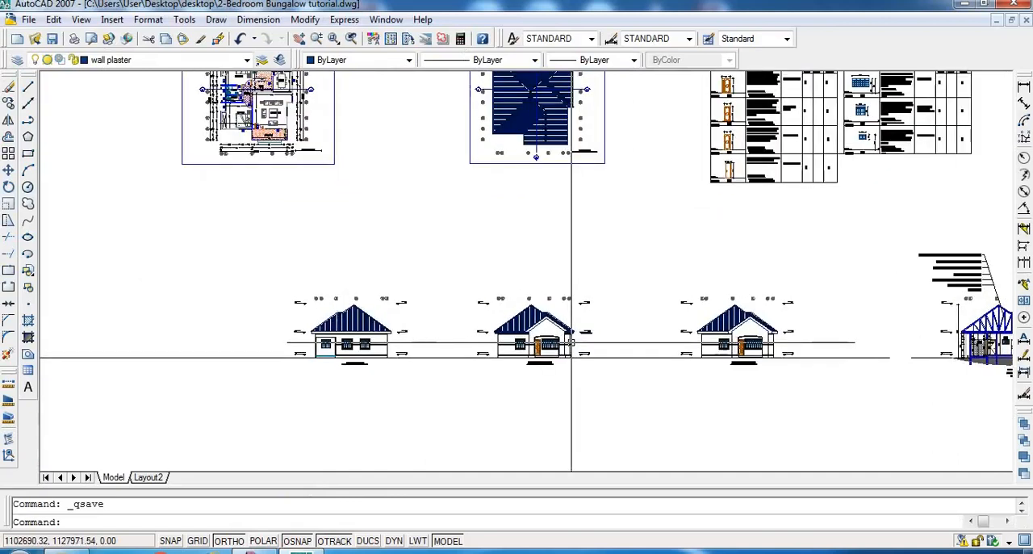
scroll(572, 343, "up", 3)
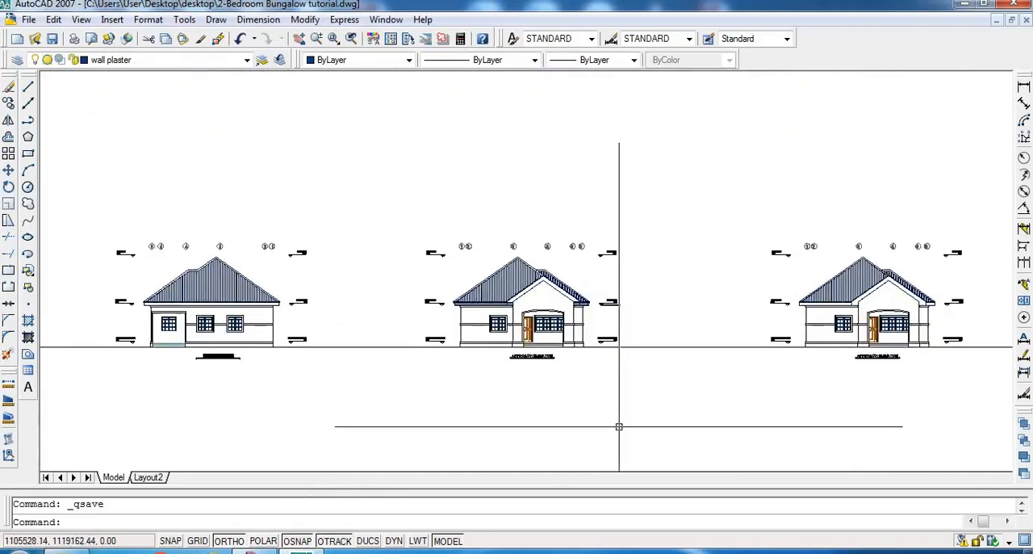
scroll(525, 371, "down", 2)
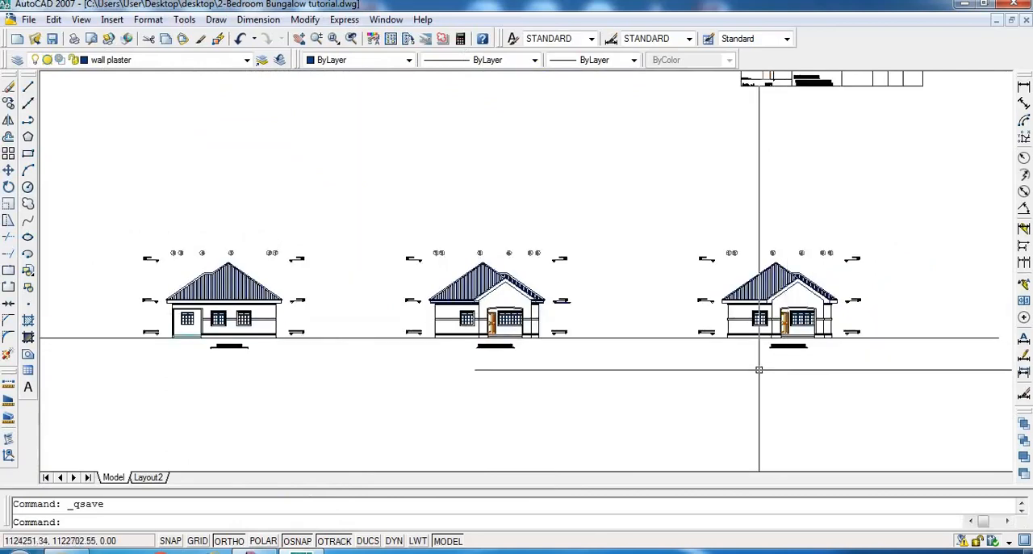
scroll(755, 370, "up", 1)
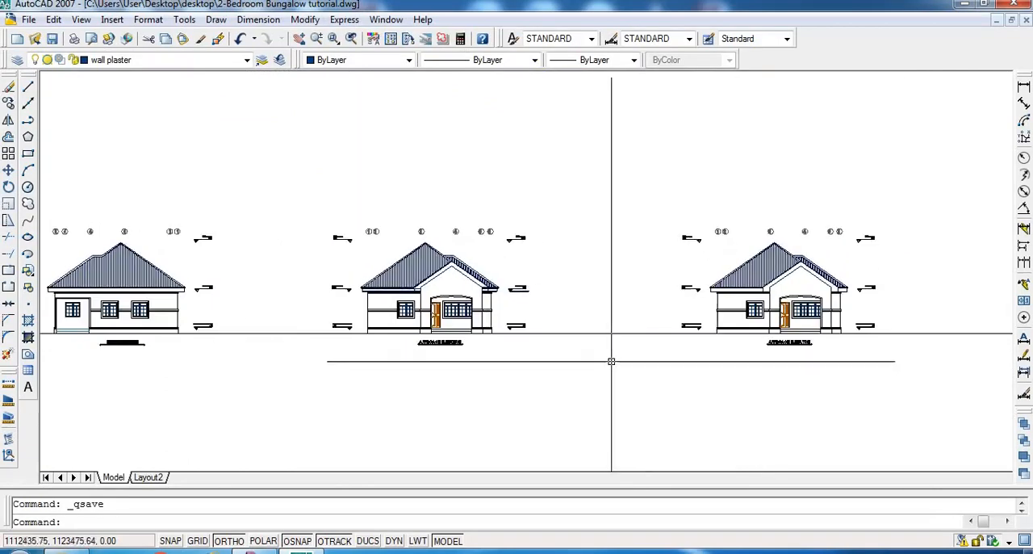
scroll(704, 319, "up", 1)
scroll(704, 319, "up", 1)
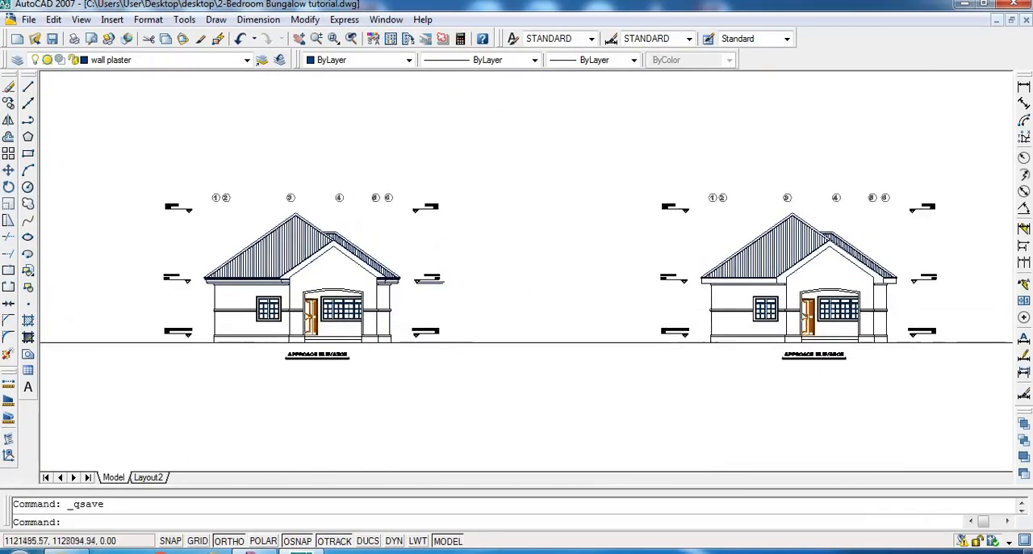
scroll(727, 267, "up", 3)
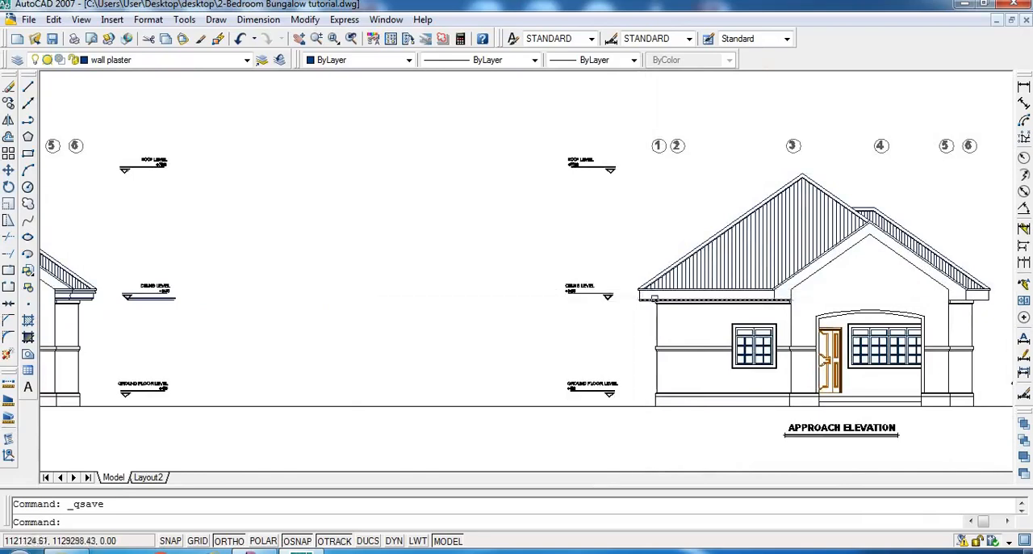
scroll(807, 298, "down", 2)
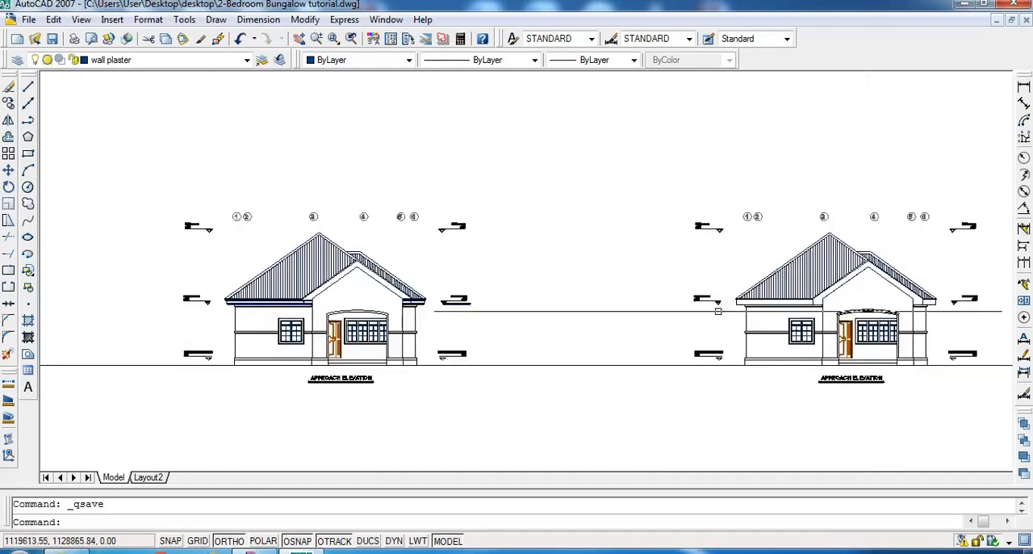
scroll(328, 323, "up", 1)
scroll(329, 323, "up", 5)
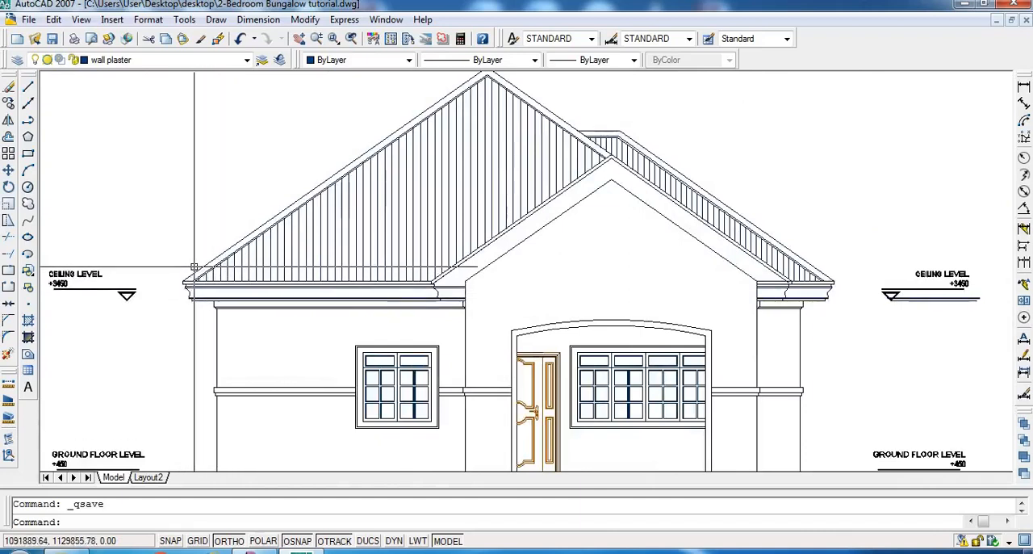
scroll(341, 417, "down", 5)
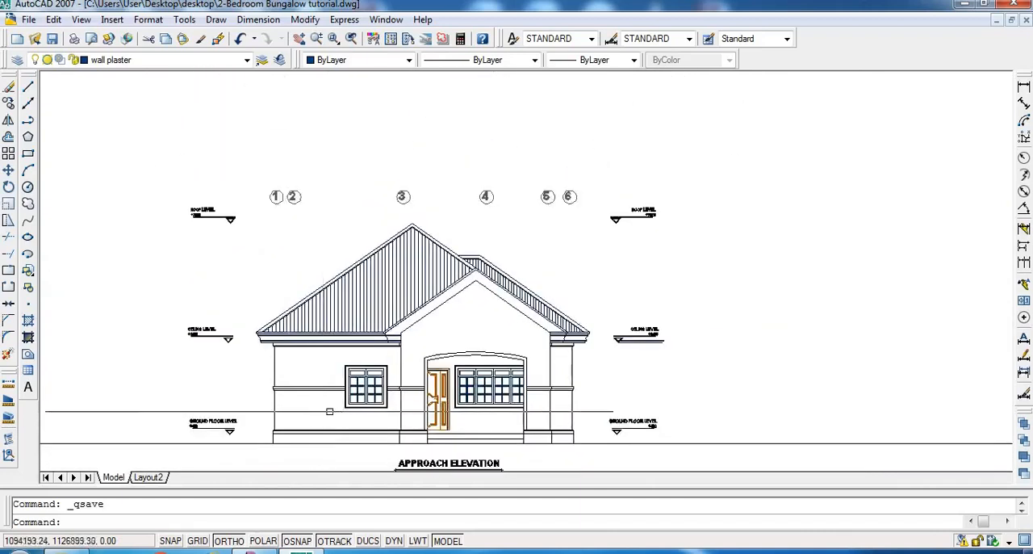
scroll(341, 417, "down", 3)
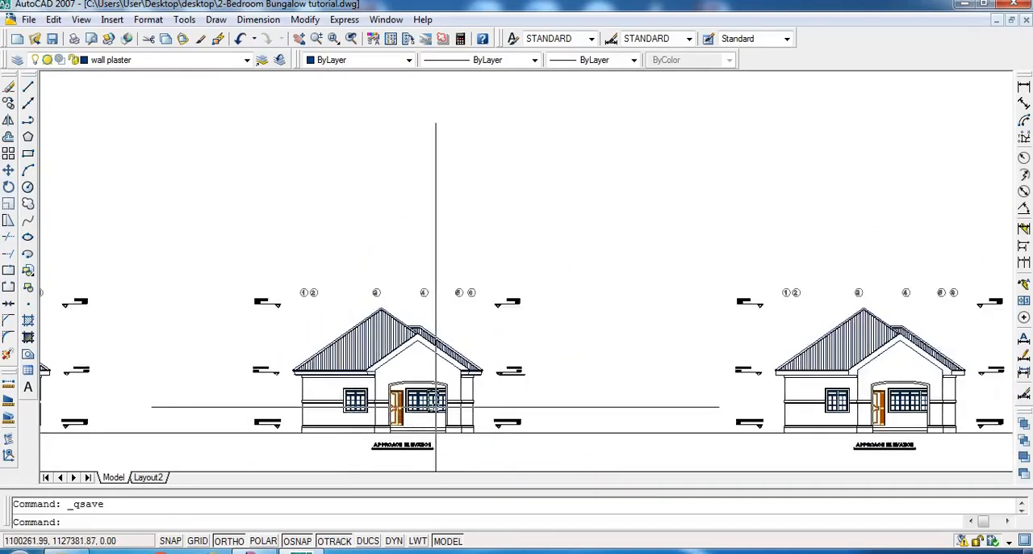
scroll(436, 407, "down", 2)
scroll(436, 407, "up", 5)
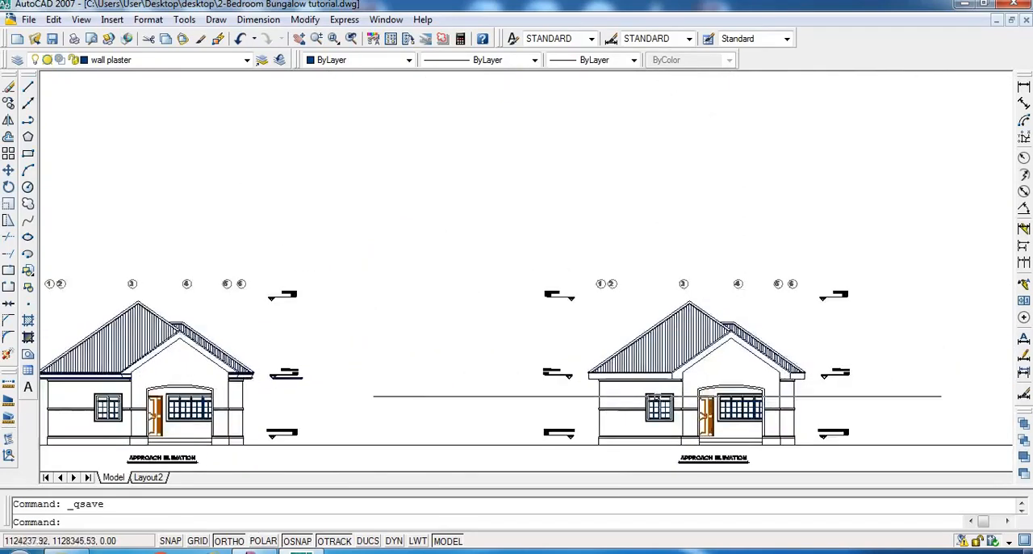
scroll(436, 258, "down", 3)
scroll(347, 145, "up", 2)
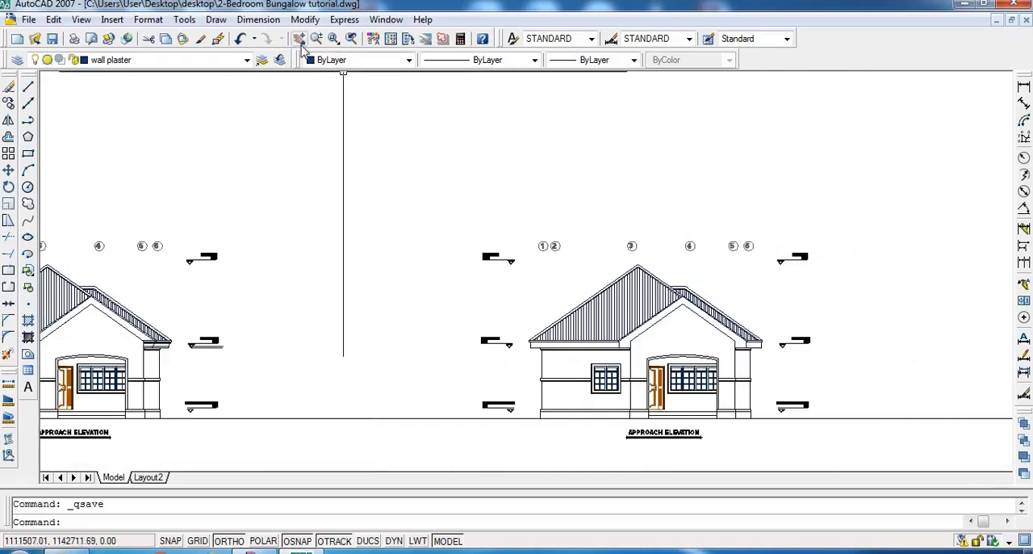
- Locate the separate roof plan drawn without grid bubbles and section marks, and examine its outline and ridge lines
left_click(301, 44)
left_click_drag(549, 294, 551, 455)
scroll(510, 242, "down", 2)
left_click_drag(549, 306, 553, 506)
left_click_drag(590, 158, 582, 290)
scroll(582, 288, "down", 1)
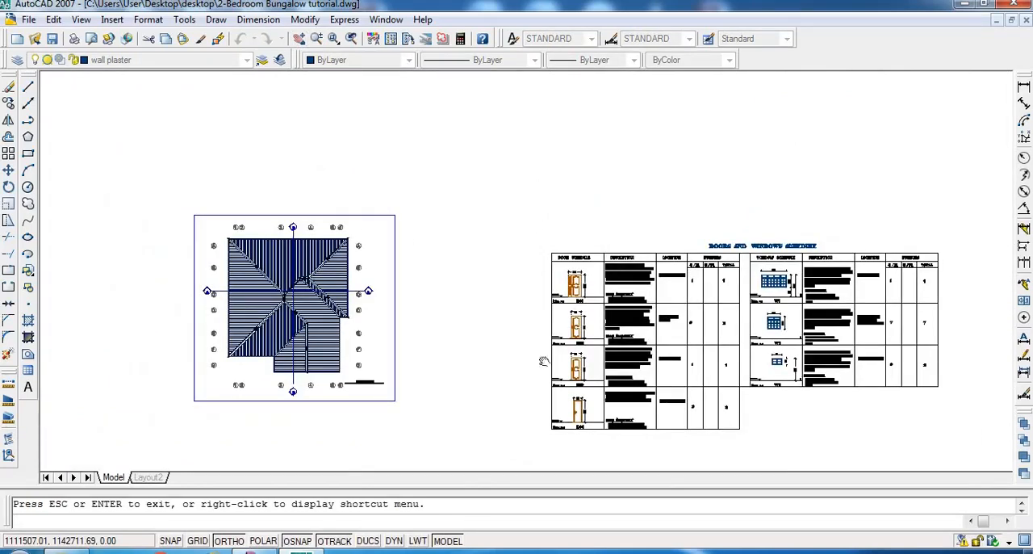
left_click_drag(540, 169, 544, 361)
left_click_drag(454, 165, 436, 330)
left_click_drag(329, 117, 398, 297)
scroll(336, 273, "up", 2)
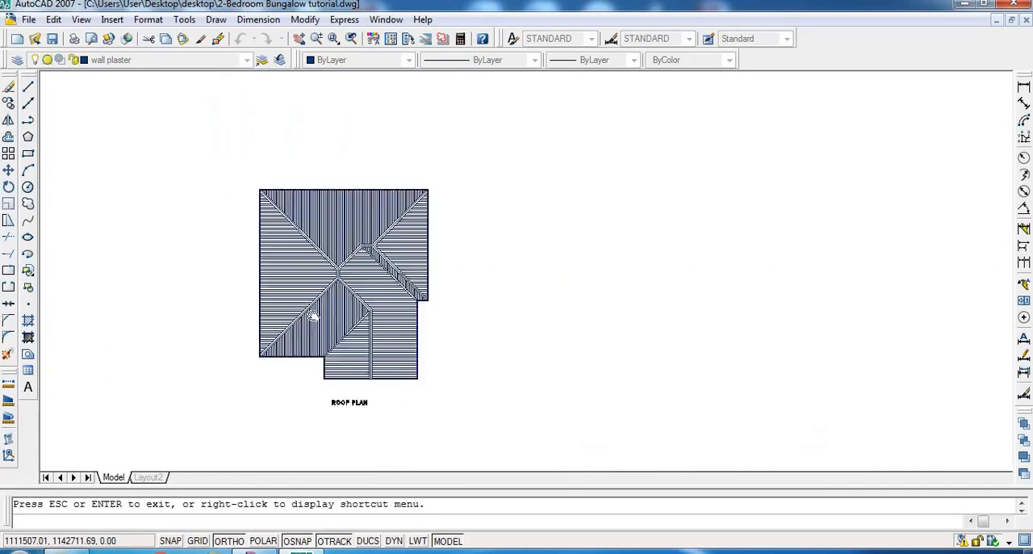
scroll(313, 316, "up", 2)
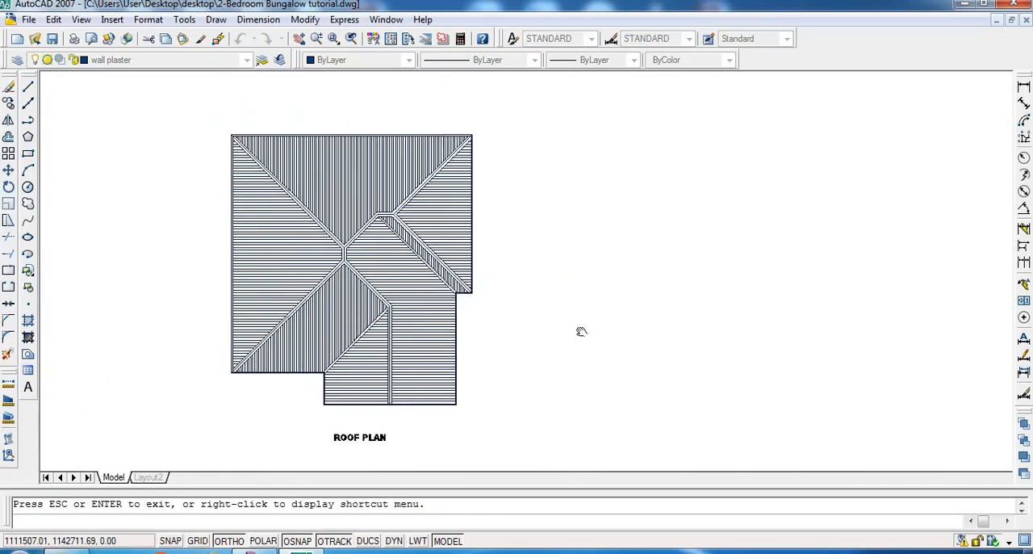
scroll(581, 331, "down", 2)
scroll(362, 355, "up", 1)
scroll(343, 361, "up", 2)
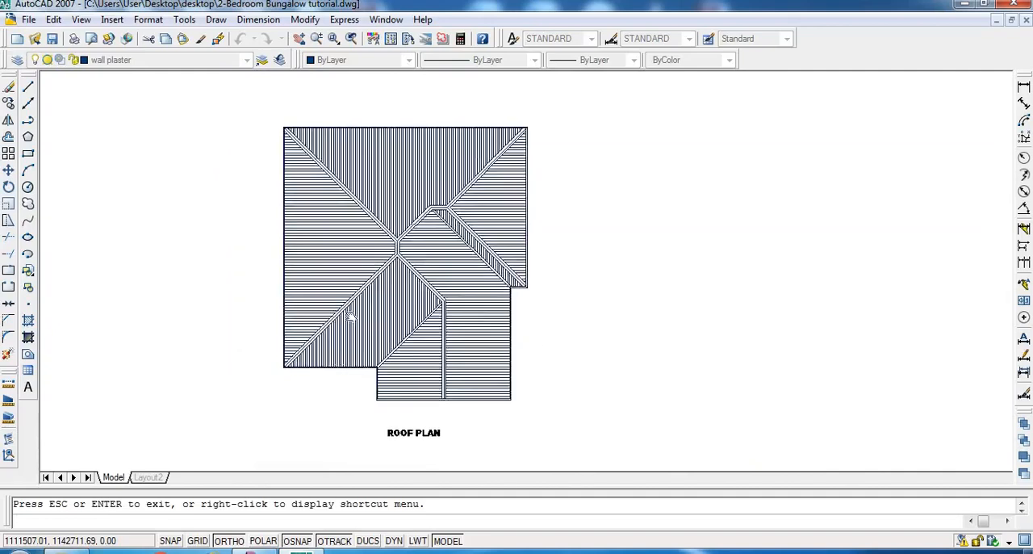
left_click_drag(457, 276, 484, 282)
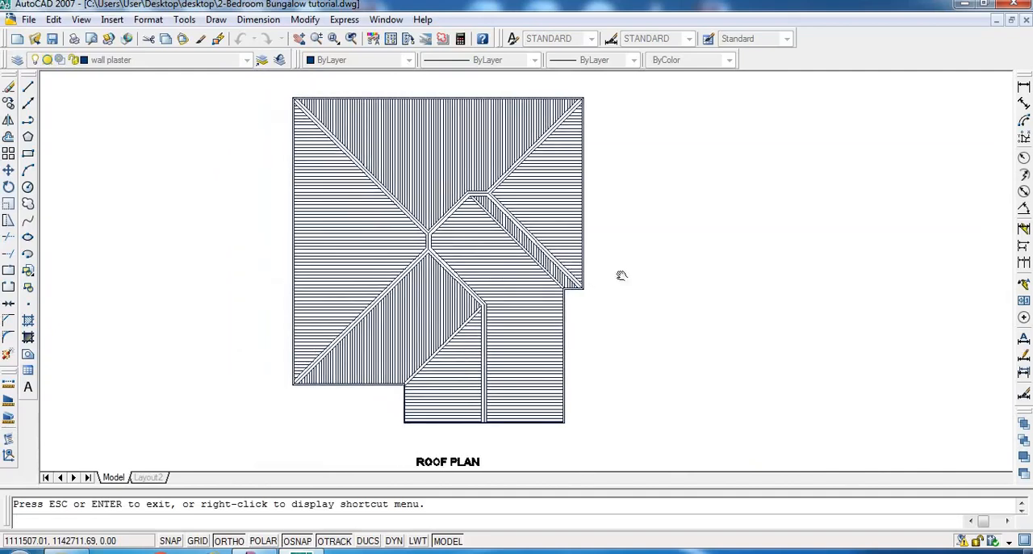
right_click(632, 250)
left_click(649, 254)
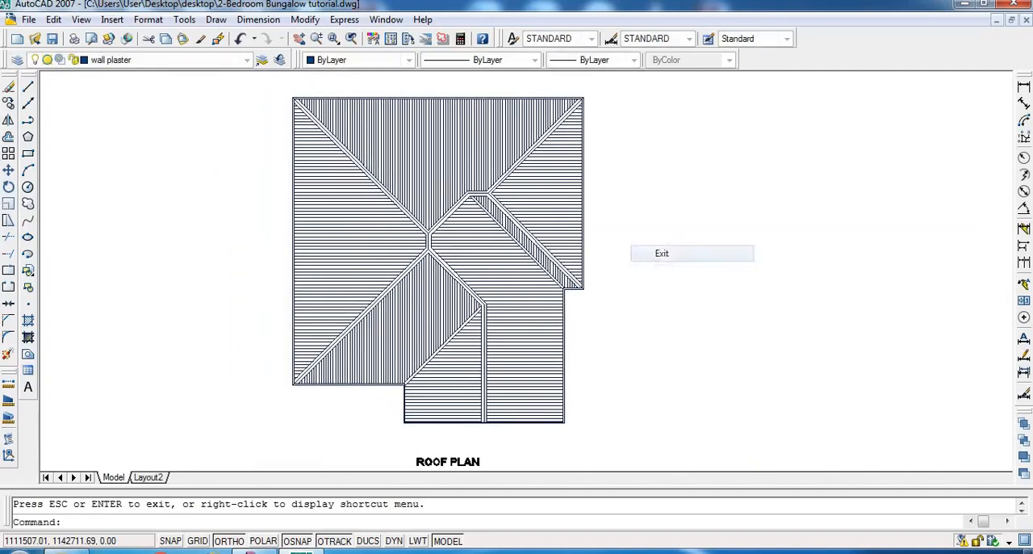
- Thaw the Grid layer for the roof plan
left_click(156, 64)
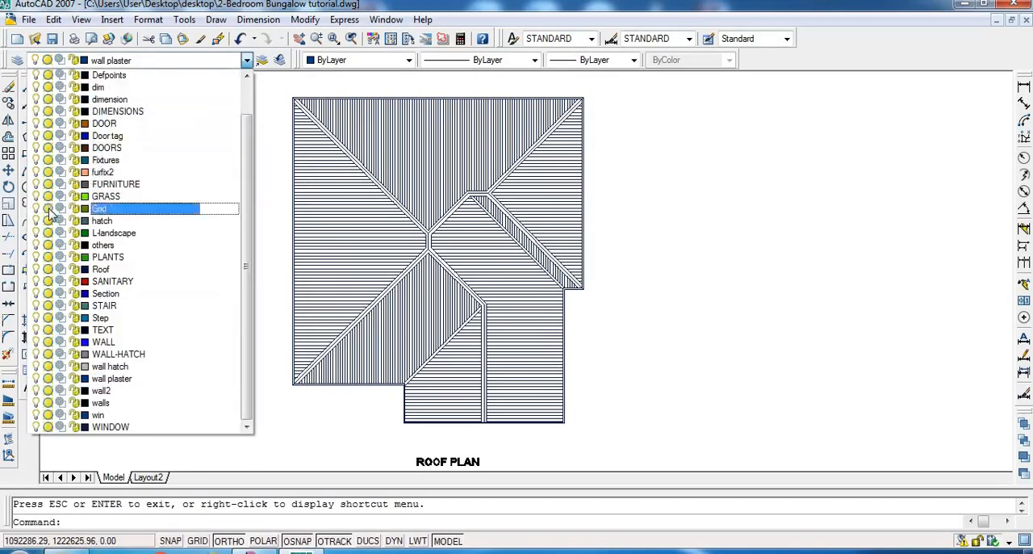
left_click(696, 228)
scroll(532, 185, "down", 2)
scroll(551, 195, "up", 1)
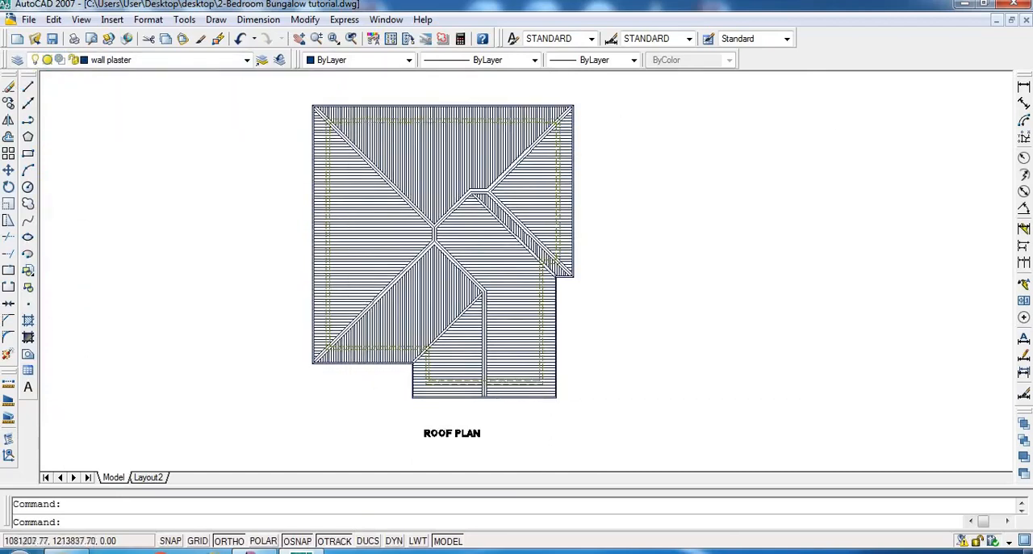
- Start the Write Block command and select all the roof plan geometry, leaving out its ROOF PLAN title
type("w")
key("Return")
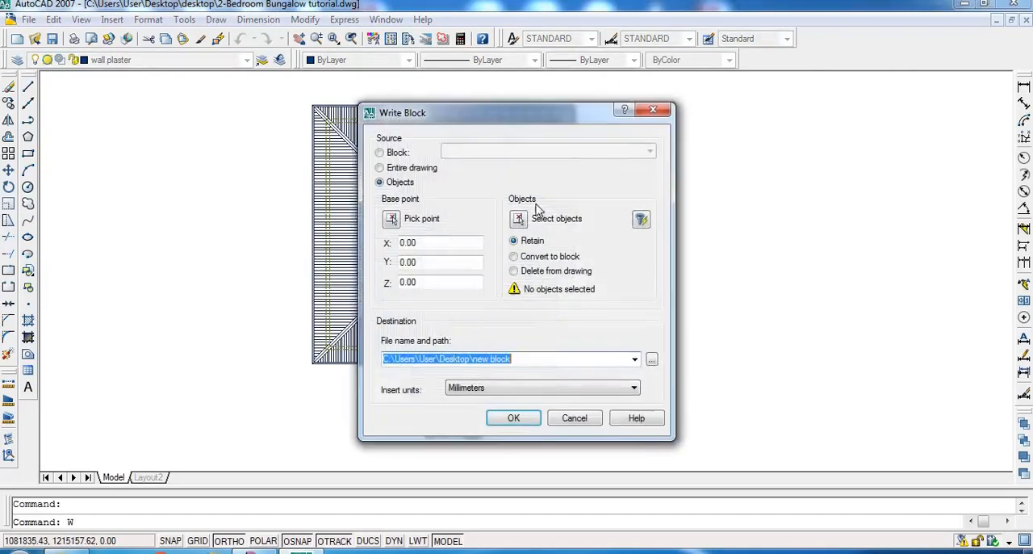
left_click(518, 218)
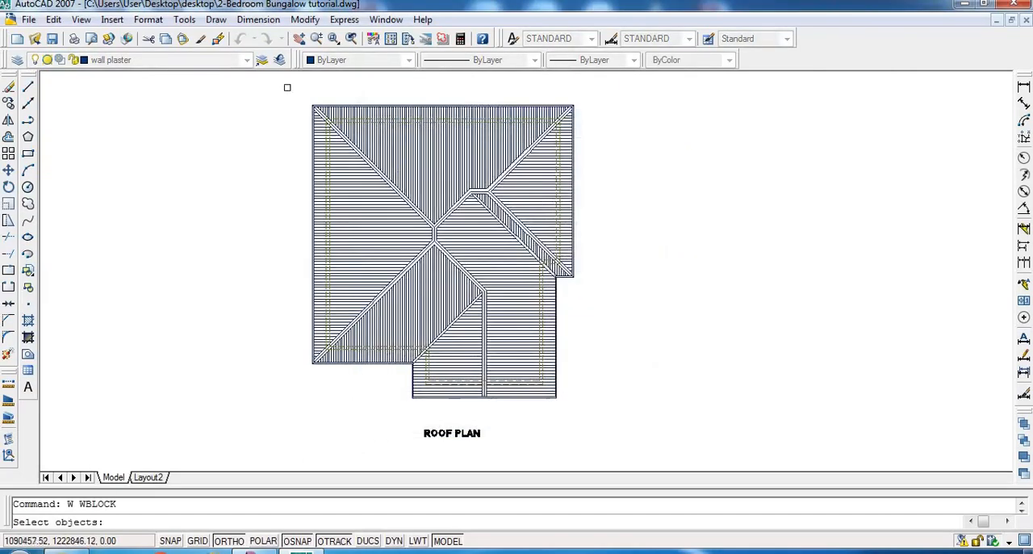
left_click(286, 87)
left_click(611, 415)
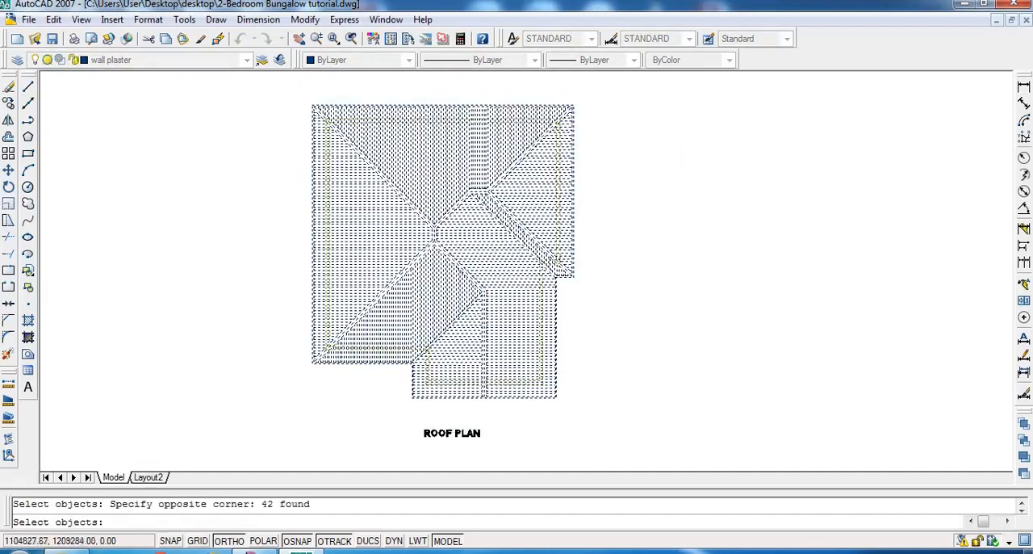
key("Return")
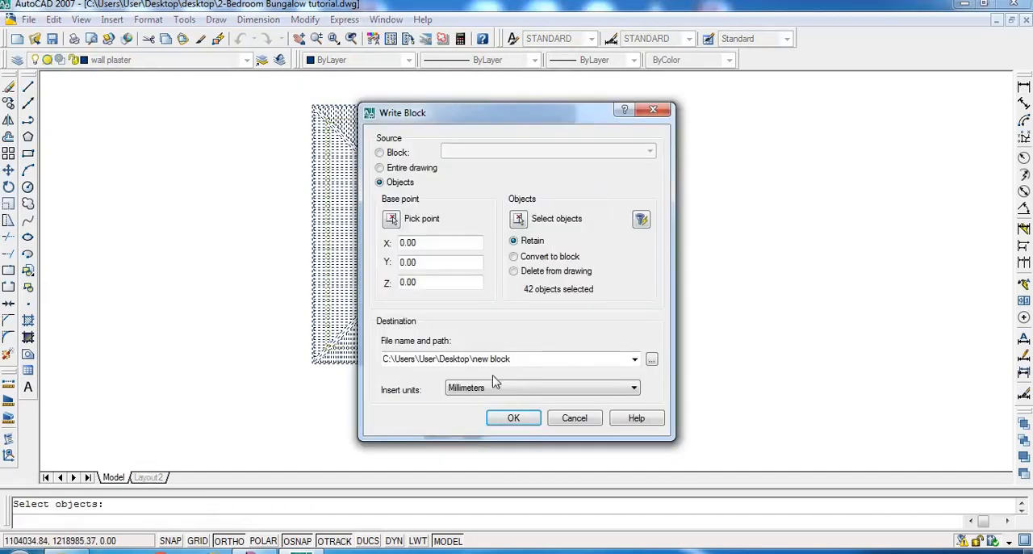
- Name the block file RRRRROF on the desktop and write it out
left_click(523, 360)
left_click(518, 361)
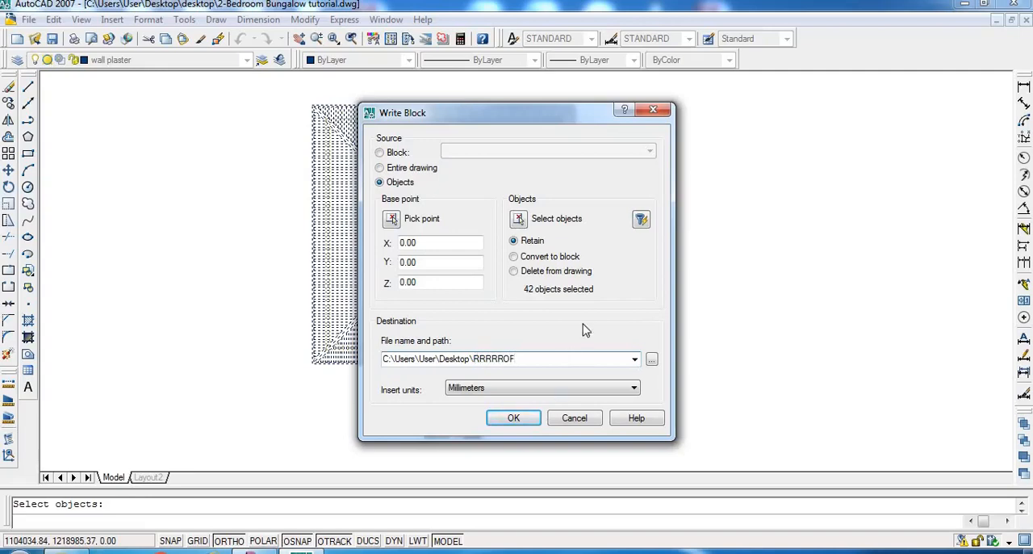
left_click(515, 418)
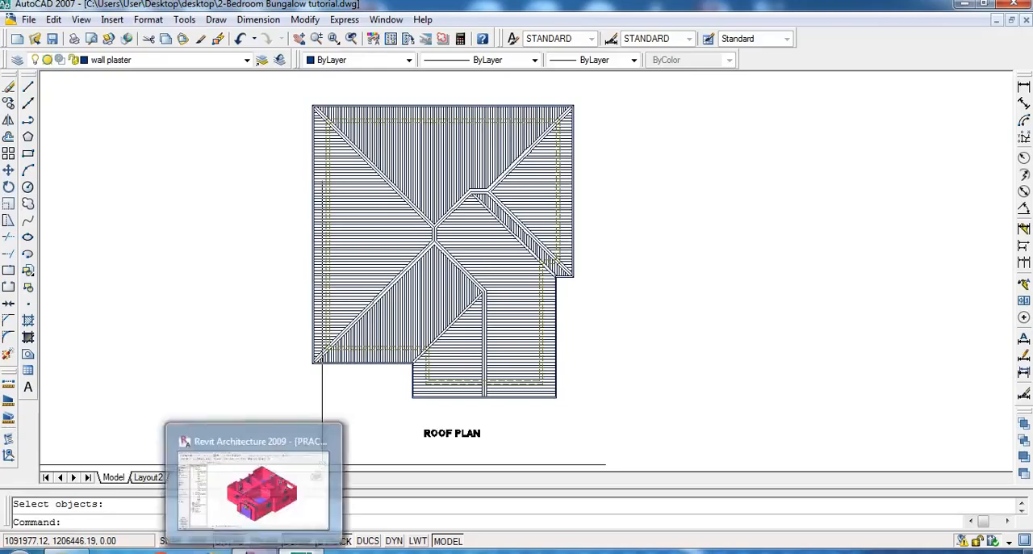
- Switch to Revit Architecture and open the ROOF LEVEL floor plan of the two-bedroom house
left_click(301, 551)
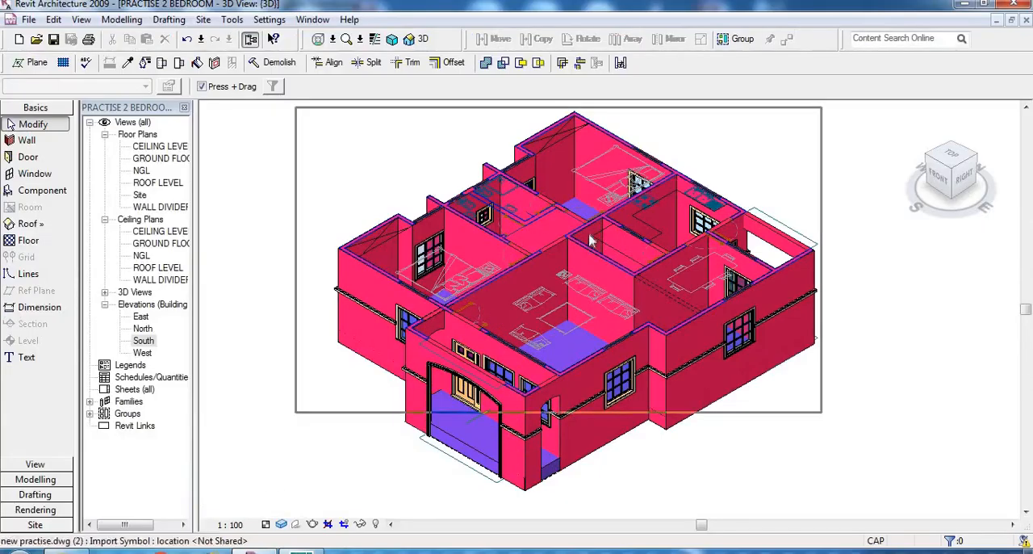
scroll(500, 359, "down", 1)
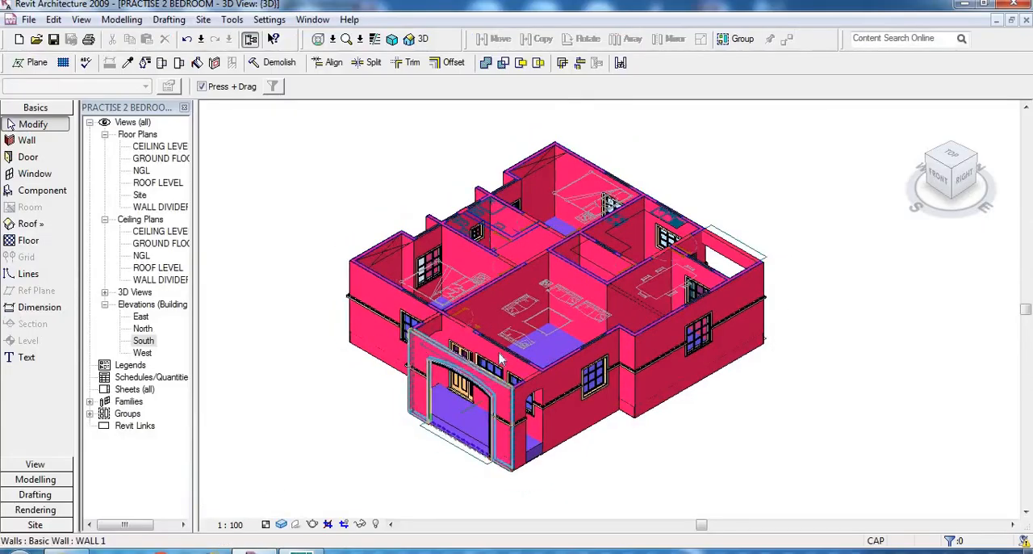
scroll(500, 360, "up", 1)
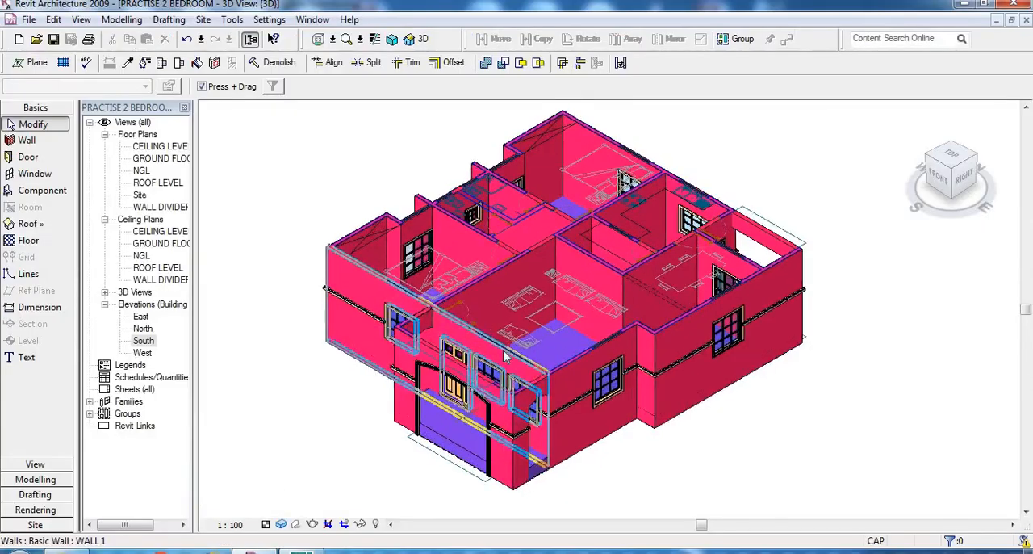
double_click(162, 183)
scroll(630, 347, "up", 5)
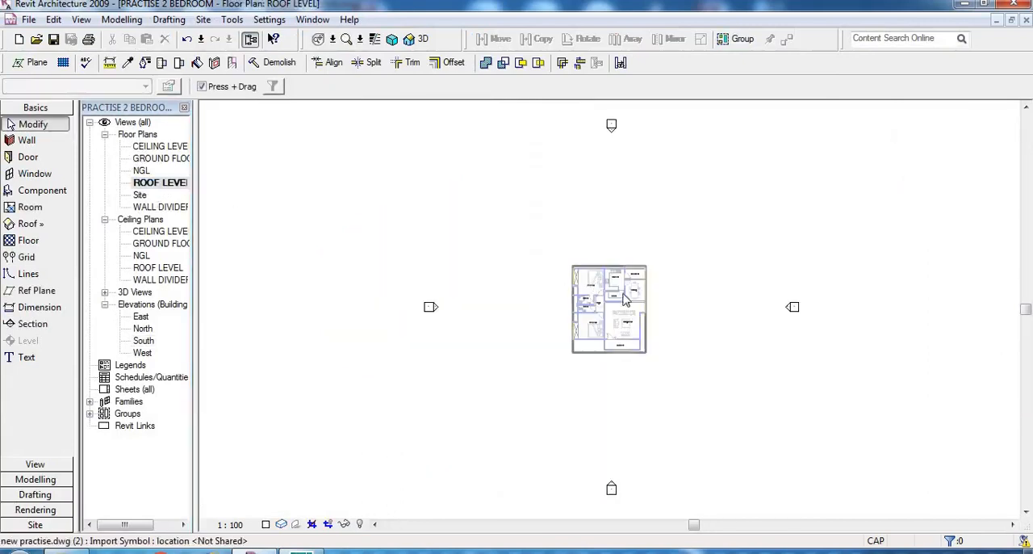
scroll(667, 386, "up", 1)
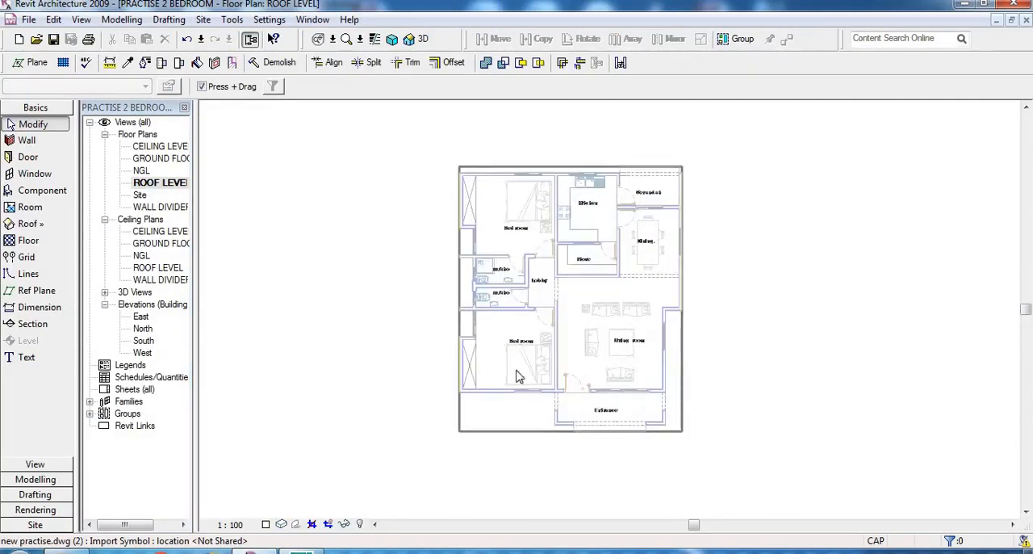
- Start a CAD format import into the ROOF LEVEL plan, saving the project first, and choose the RRRRROF drawing on the desktop
scroll(341, 325, "down", 2)
scroll(600, 349, "up", 2)
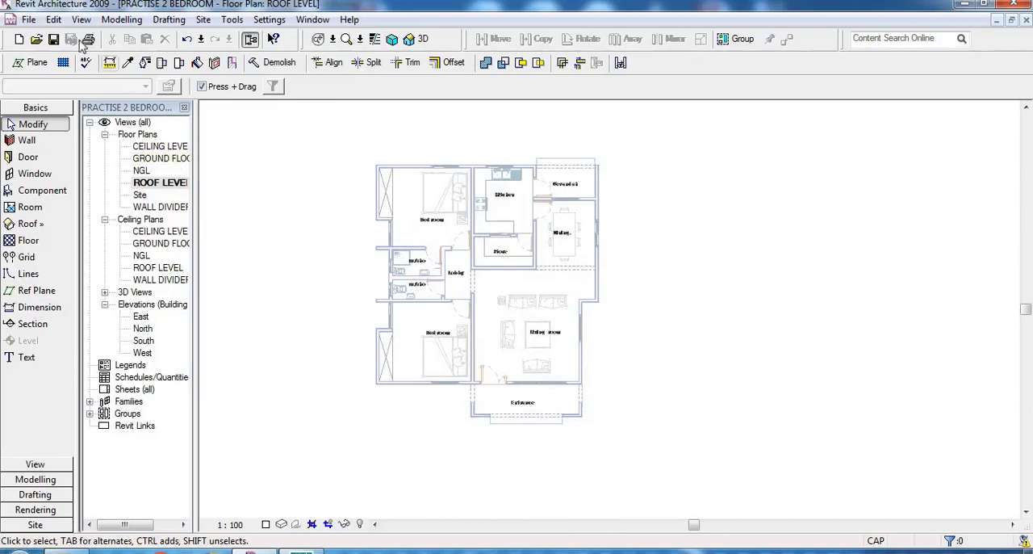
left_click(28, 20)
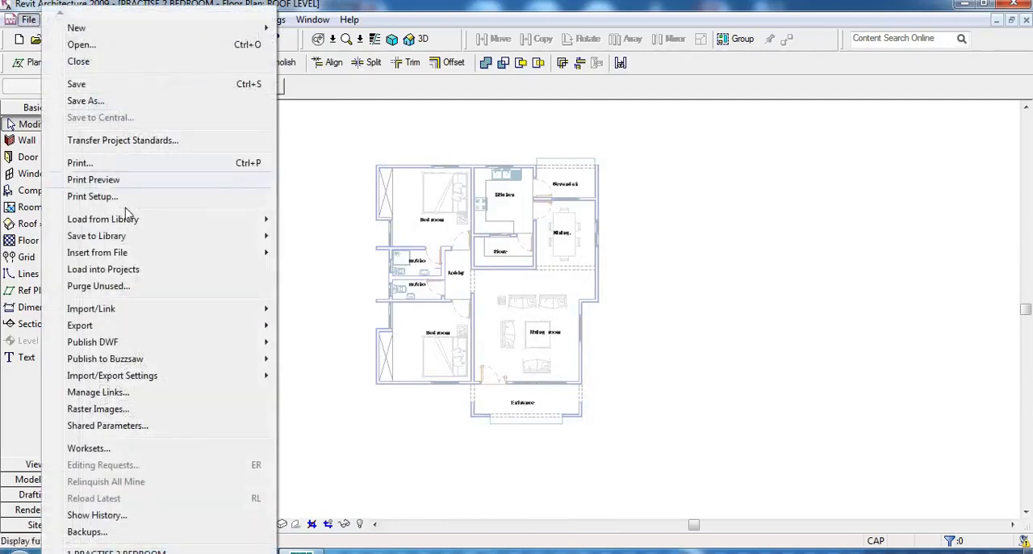
mouse_move(139, 315)
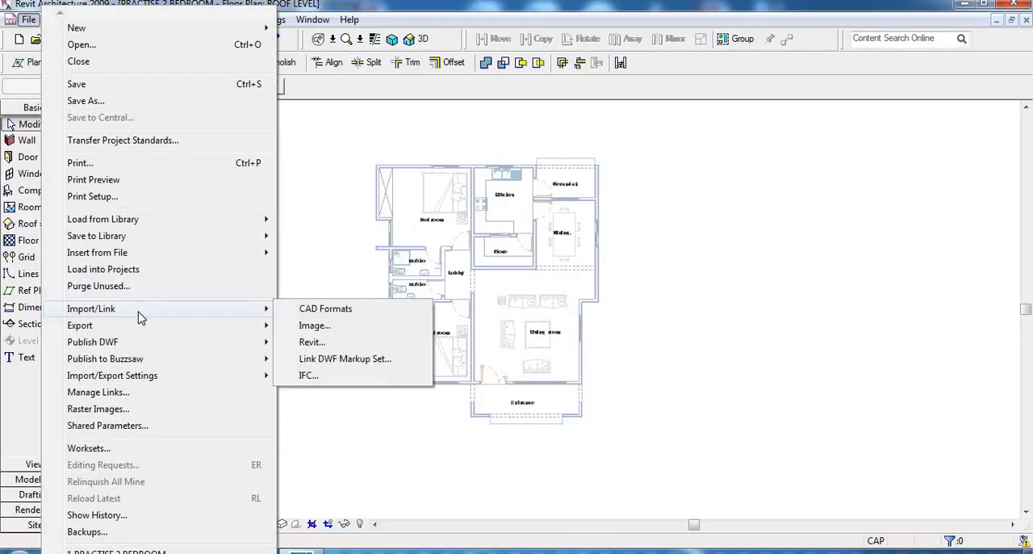
left_click(345, 311)
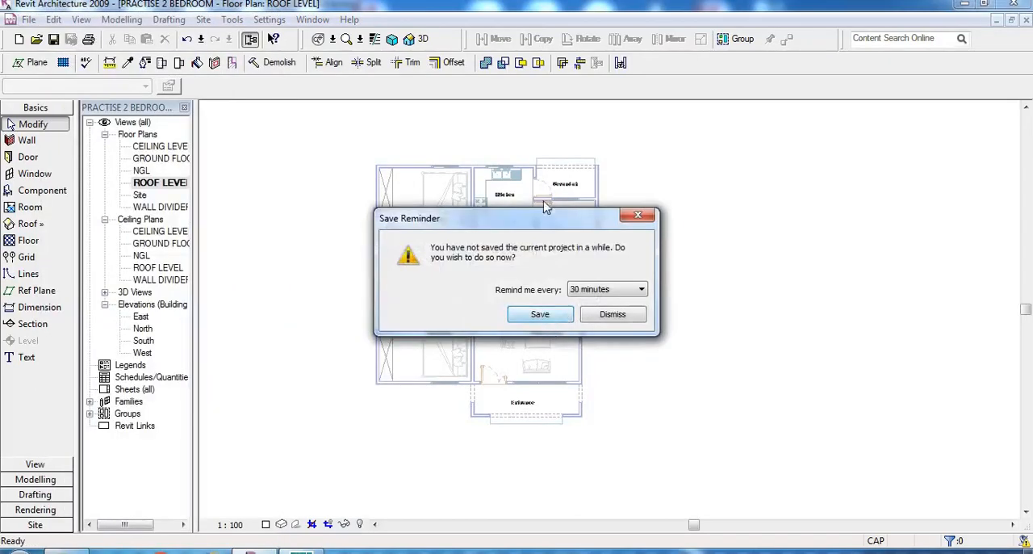
left_click(540, 314)
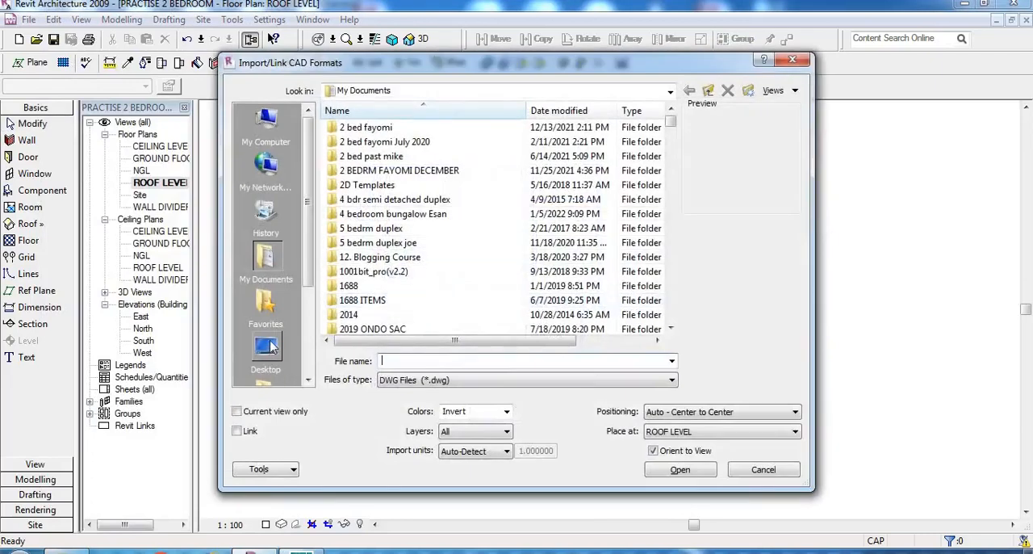
left_click(266, 351)
left_click_drag(672, 149, 670, 297)
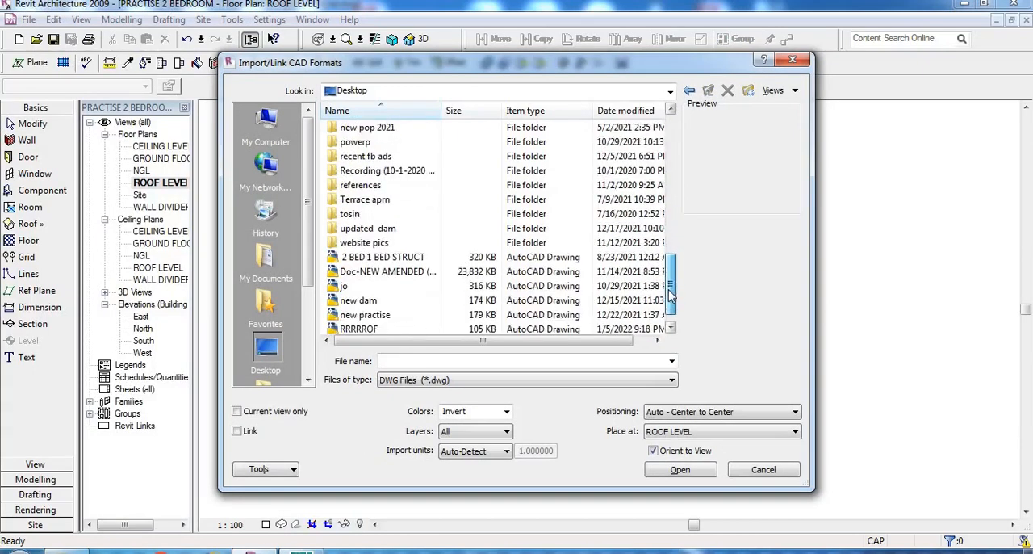
left_click(359, 330)
- Import the roof drawing with colours set to Preserve and import units set to millimeter
left_click(507, 412)
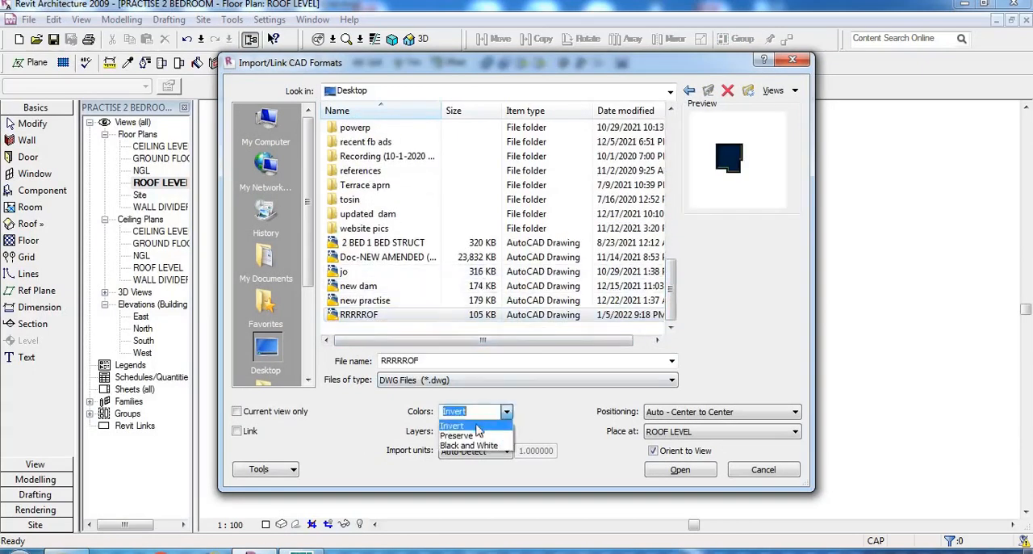
left_click(472, 436)
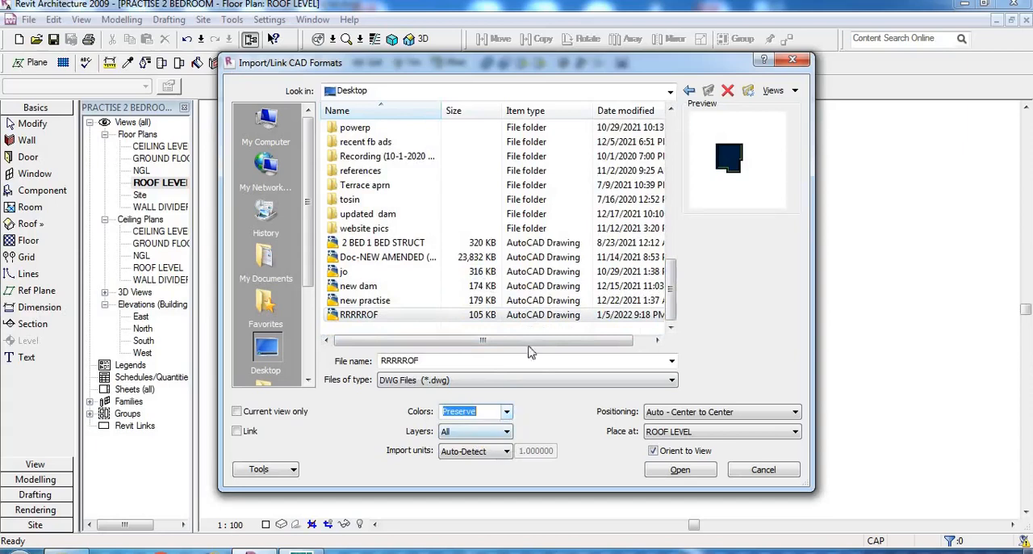
left_click(499, 456)
left_click(468, 530)
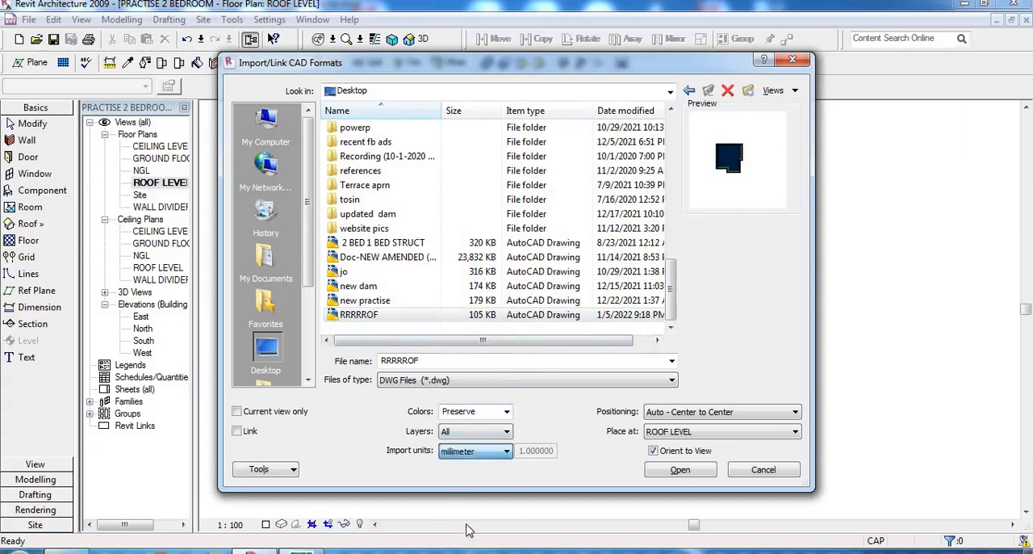
left_click(680, 469)
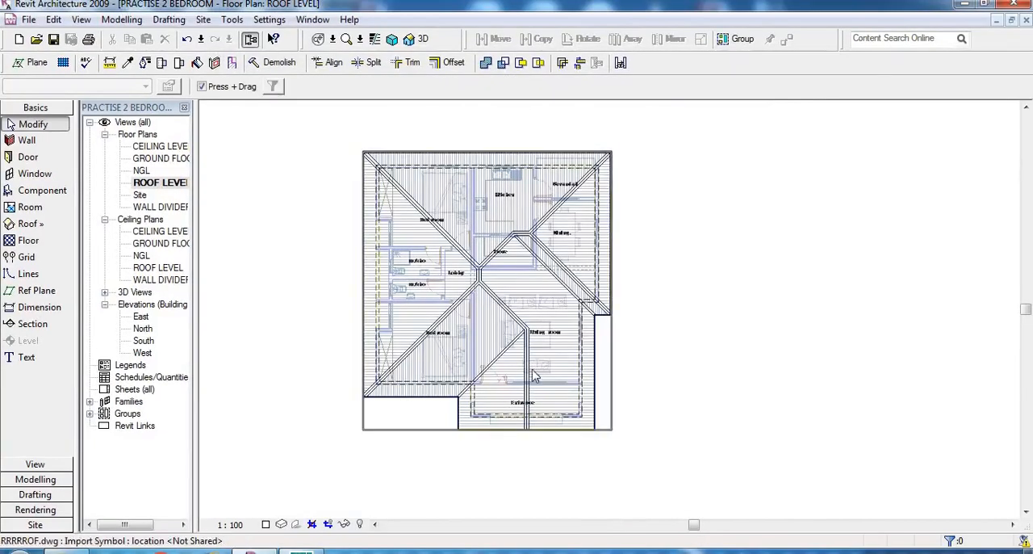
- Start a Roof by Footprint sketch over the imported roof plan and switch to the Lines tool
scroll(577, 329, "up", 2)
scroll(646, 356, "up", 3)
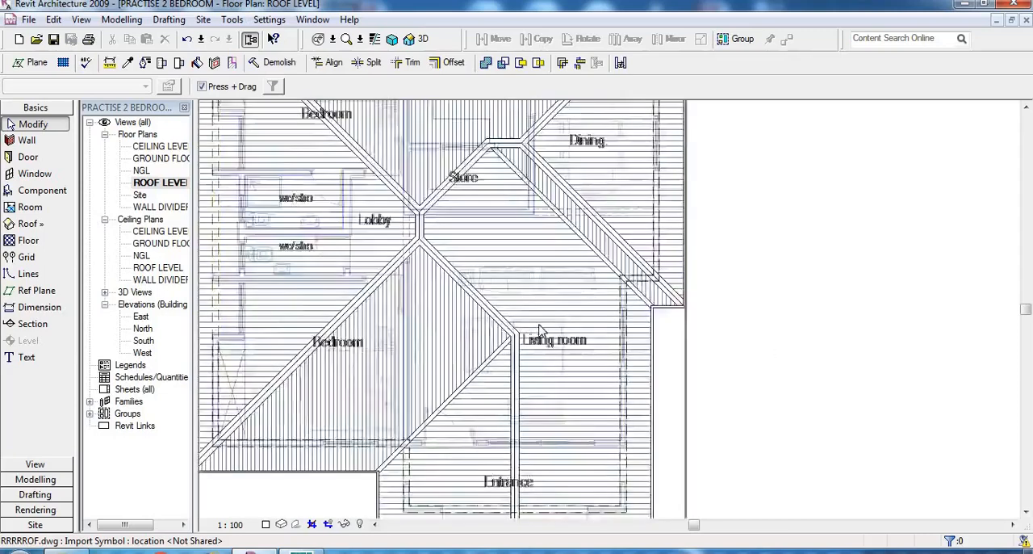
scroll(672, 367, "down", 4)
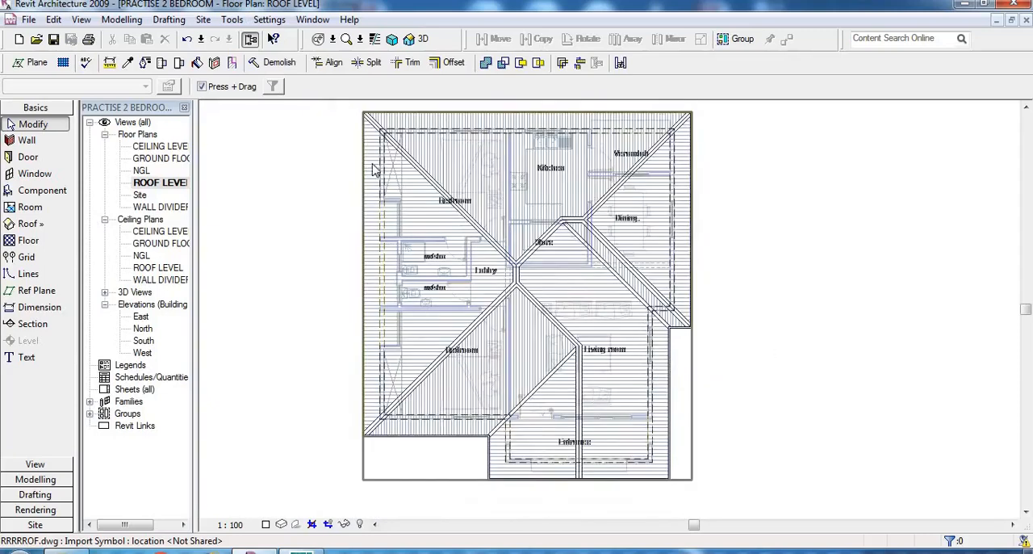
scroll(424, 259, "down", 2)
scroll(464, 222, "up", 1)
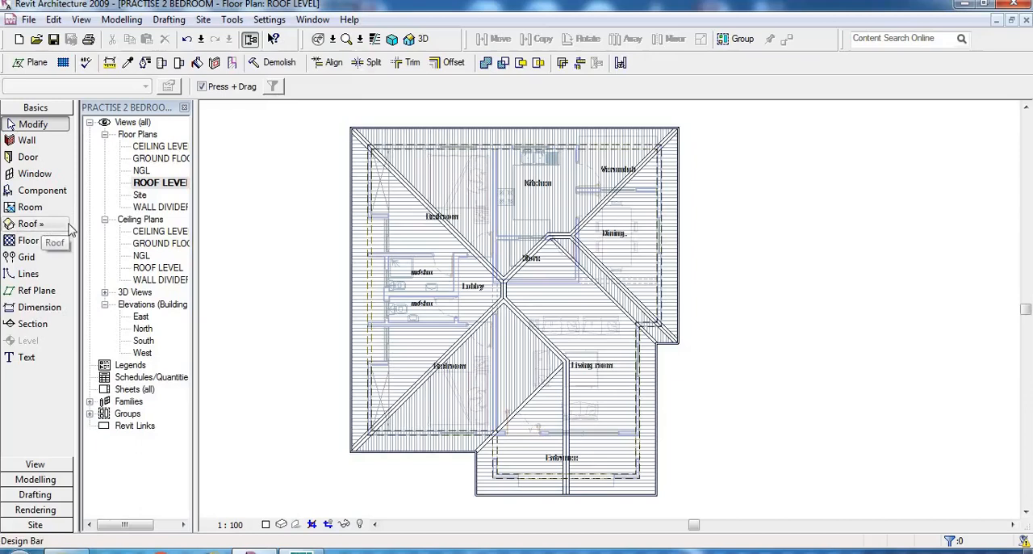
left_click(41, 226)
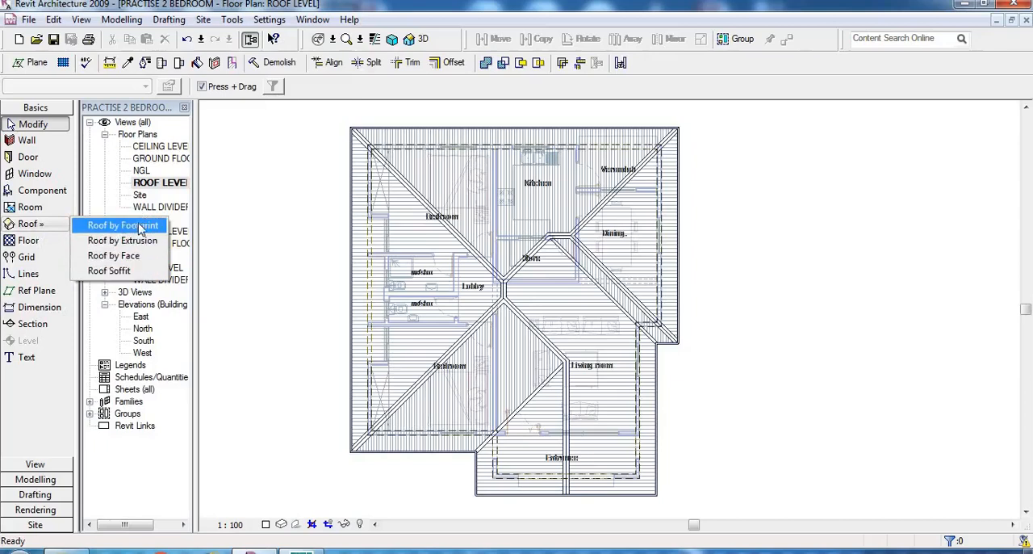
left_click(123, 225)
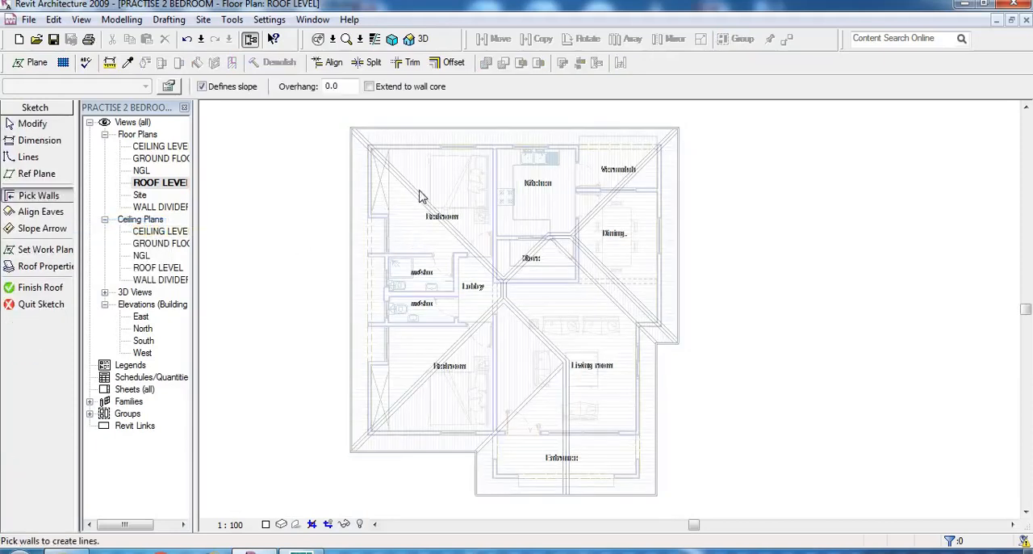
scroll(448, 275, "up", 1)
scroll(417, 252, "down", 1)
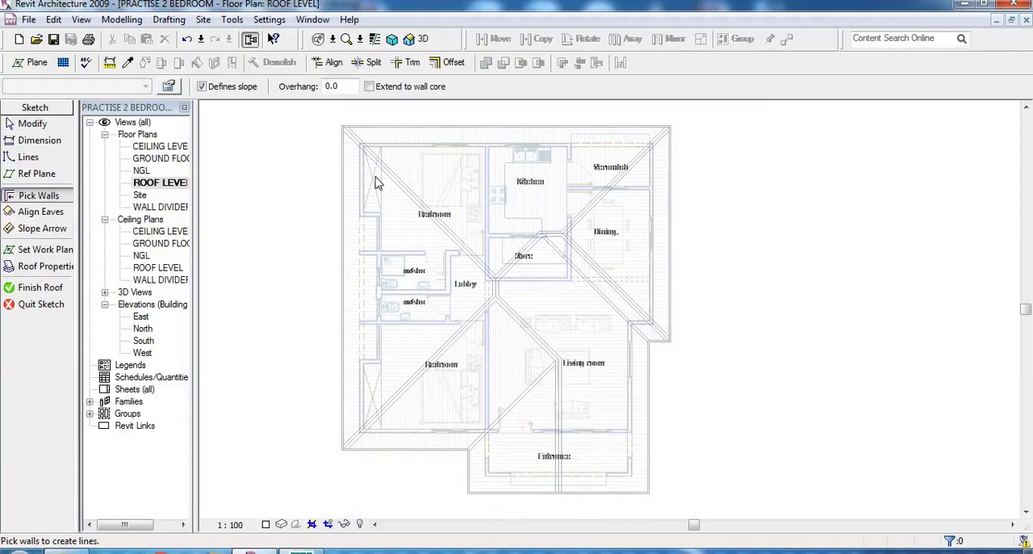
left_click(29, 158)
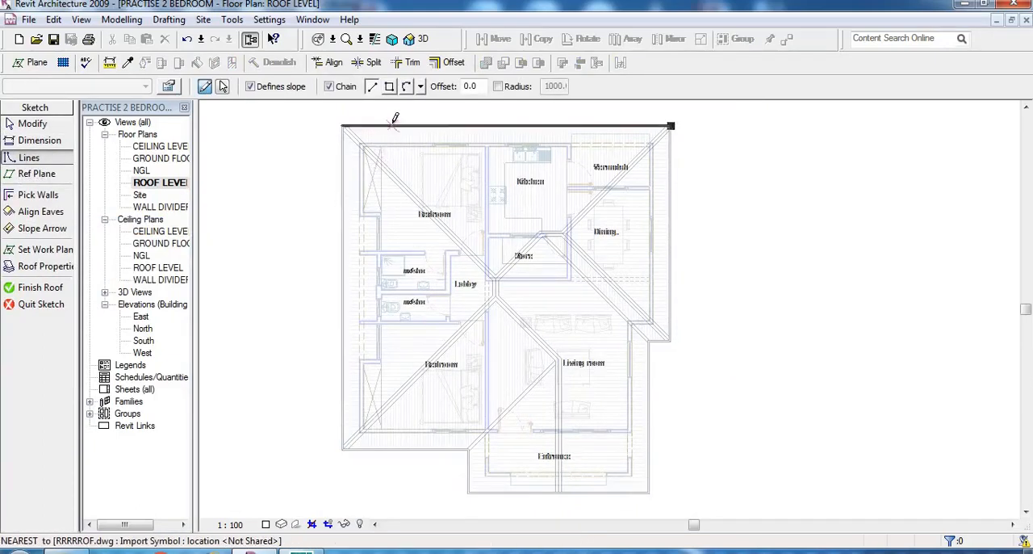
- Trace chained roof lines from the outer corner beyond the Bedroom down its hip, up across the Store, and along the short ridge near Dining
scroll(395, 119, "up", 4)
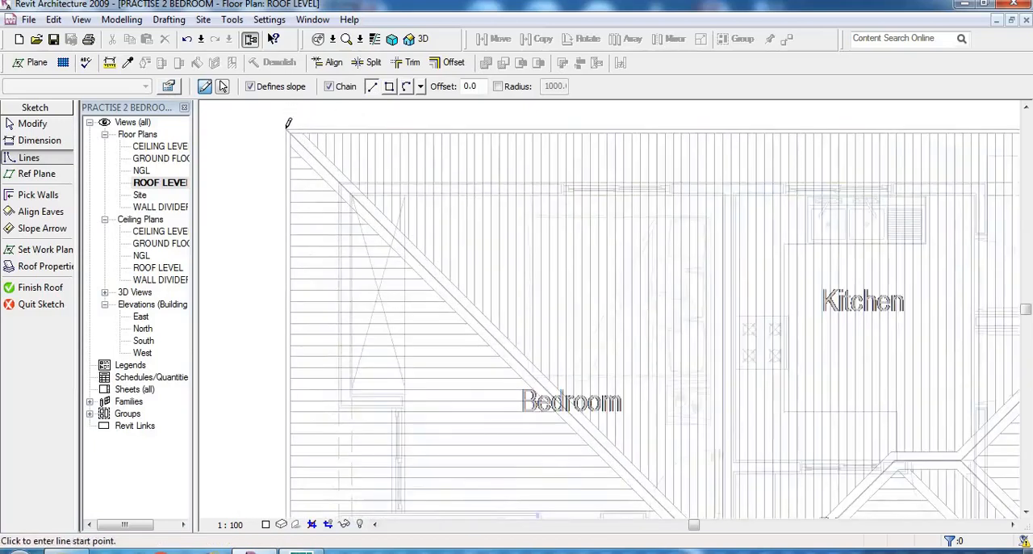
left_click(288, 129)
scroll(236, 111, "down", 4)
scroll(543, 363, "up", 4)
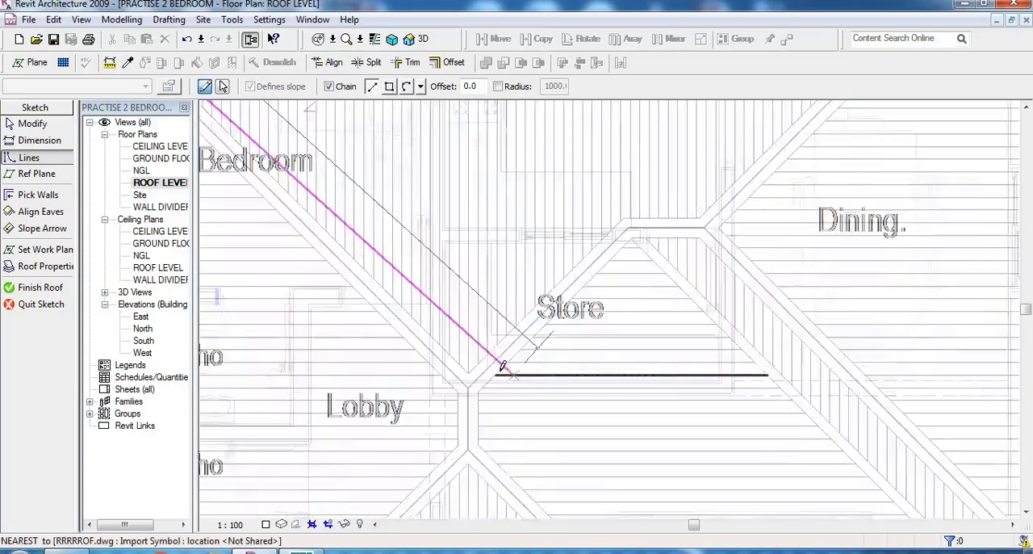
scroll(508, 375, "up", 1)
left_click(452, 389)
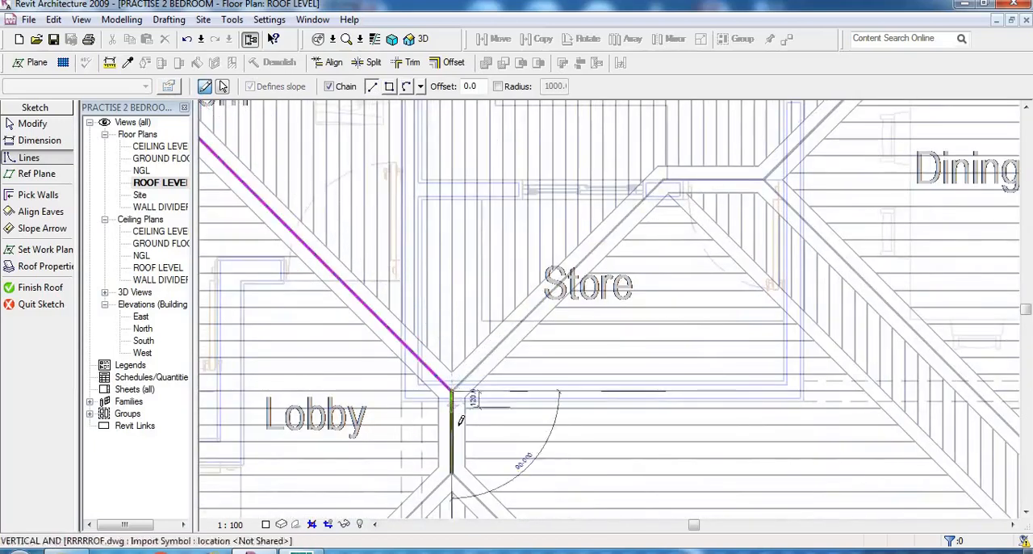
scroll(460, 419, "down", 2)
scroll(576, 287, "up", 2)
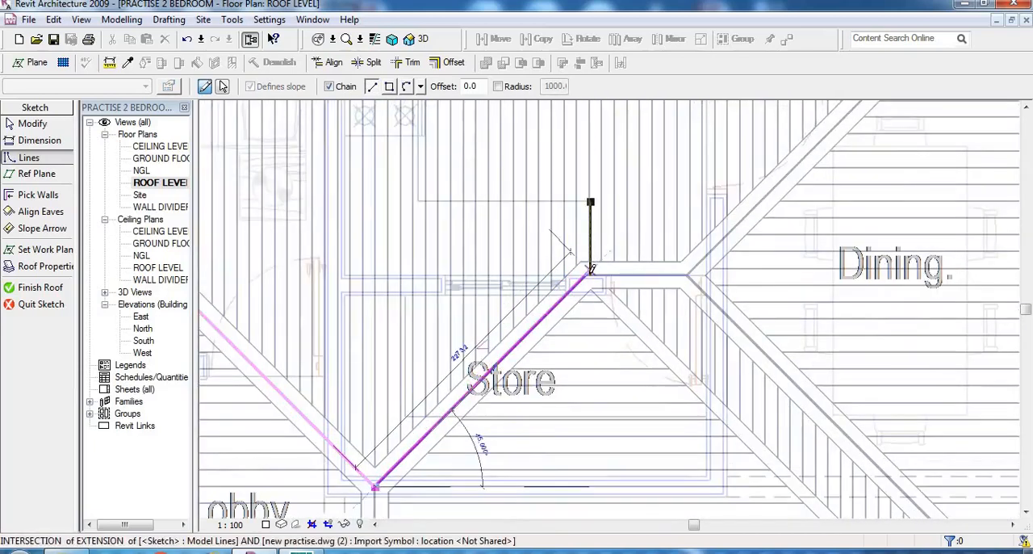
scroll(591, 271, "up", 2)
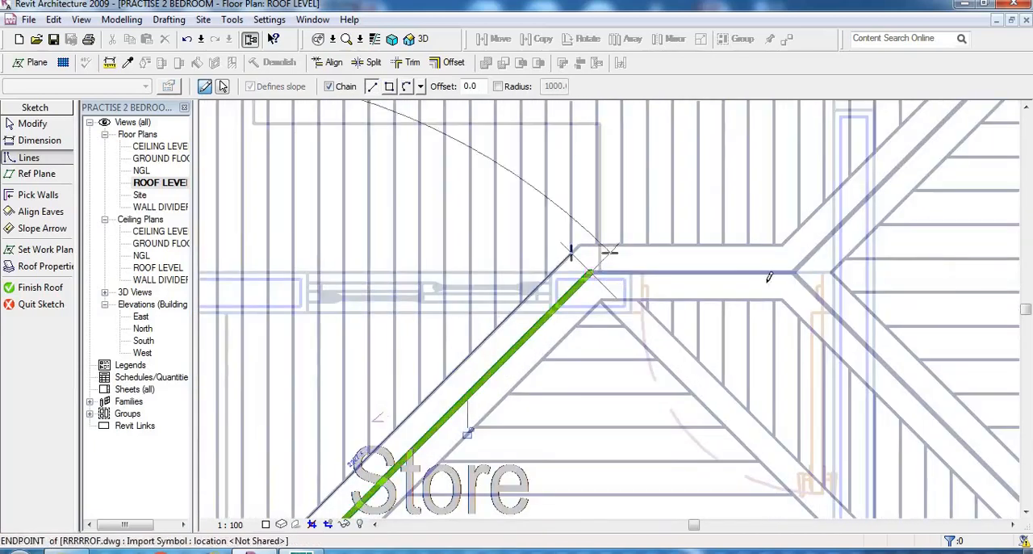
left_click(795, 273)
scroll(715, 378, "down", 2)
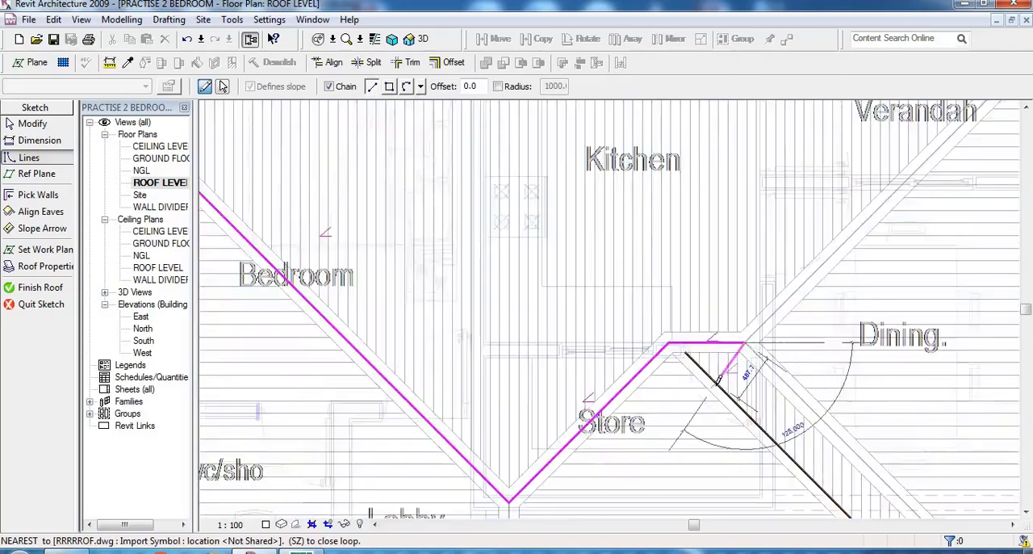
- Close the roof boundary along the hip past the Verandah and back along the eave behind the Kitchen, ending the line command
scroll(716, 379, "down", 5)
scroll(906, 160, "up", 3)
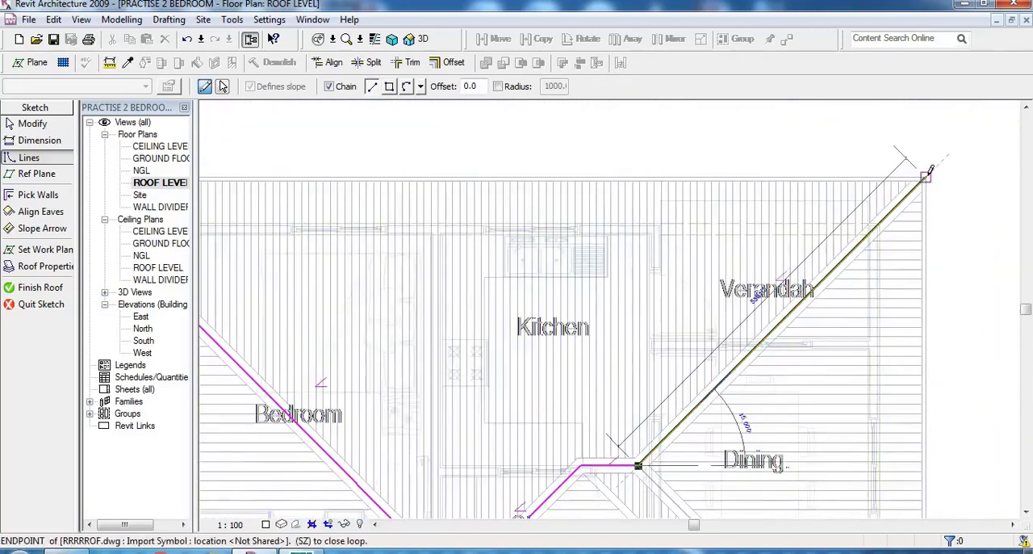
left_click(926, 175)
scroll(926, 176, "down", 4)
scroll(431, 152, "up", 4)
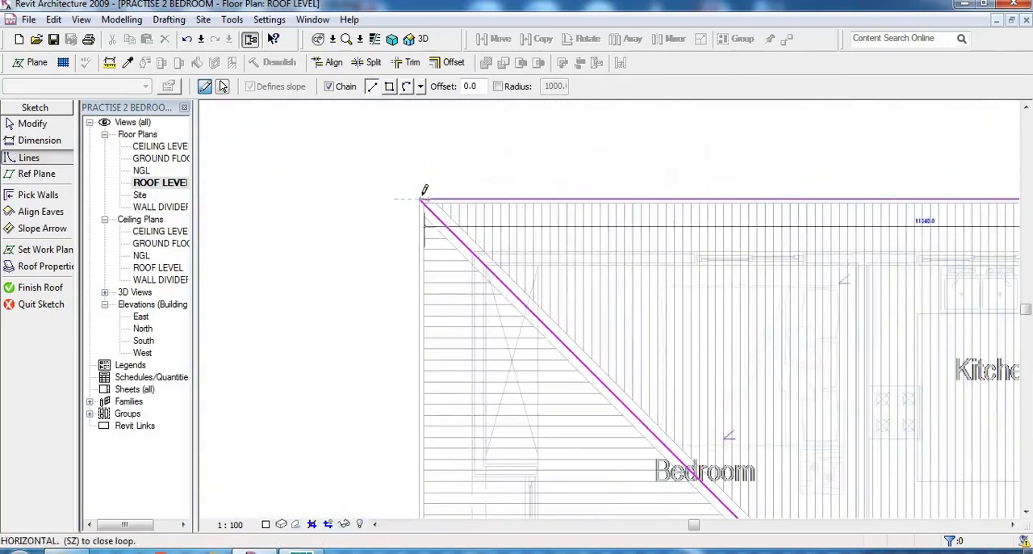
left_click(421, 199)
scroll(346, 166, "down", 3)
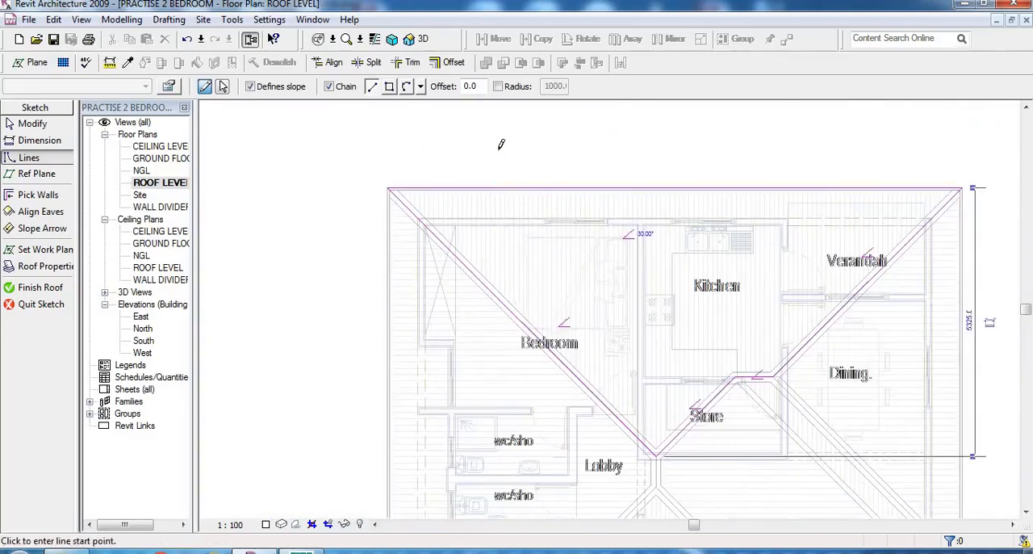
right_click(502, 150)
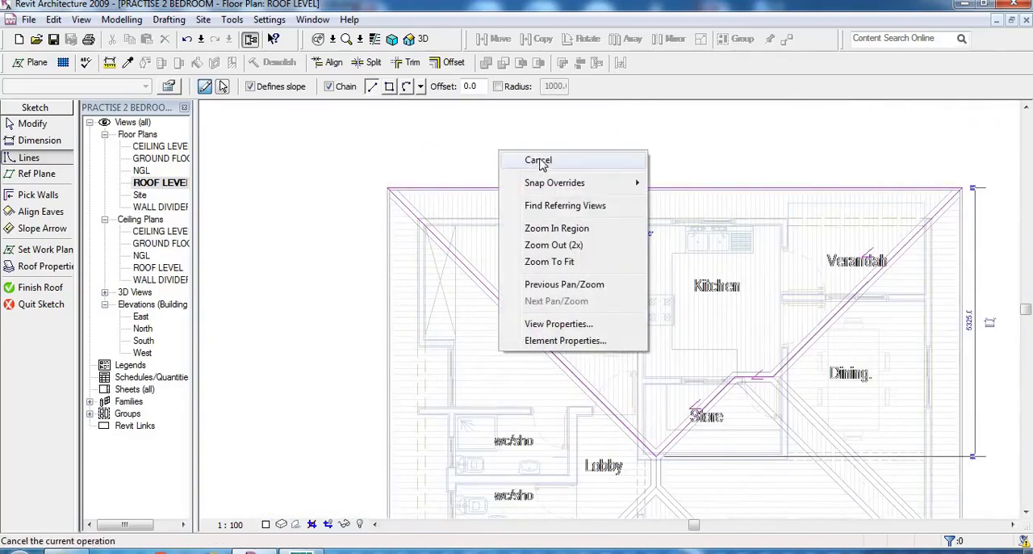
left_click(539, 160)
scroll(535, 145, "down", 1)
right_click(531, 152)
left_click(567, 161)
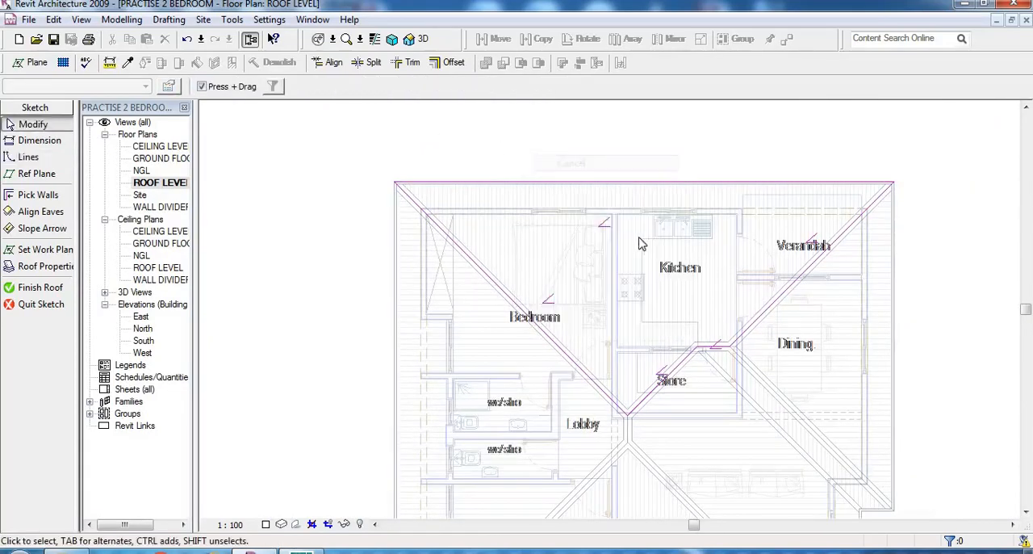
- Finish the footprint roof from the closed sketch over the Bedroom, Kitchen and Verandah side
scroll(334, 173, "down", 2)
scroll(568, 304, "up", 2)
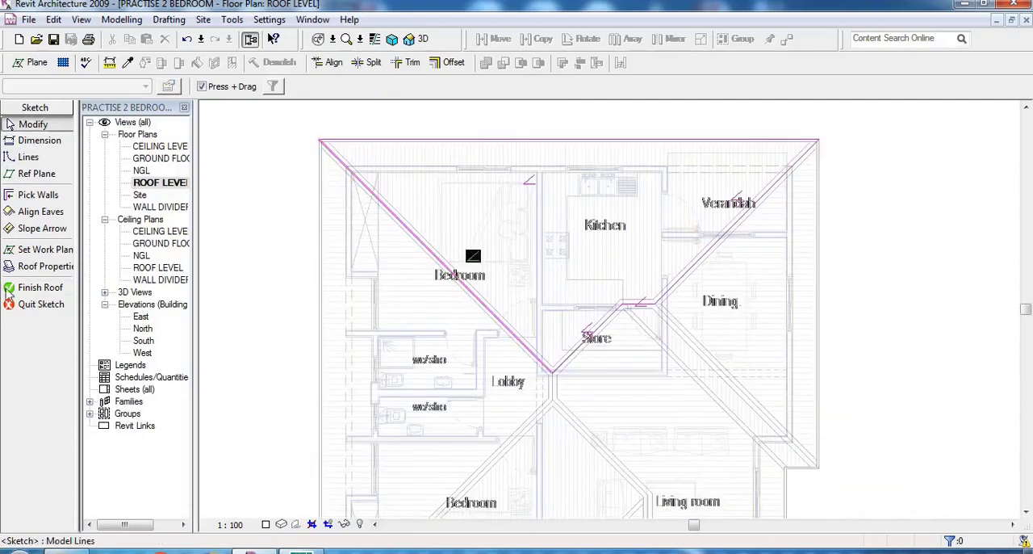
left_click(40, 289)
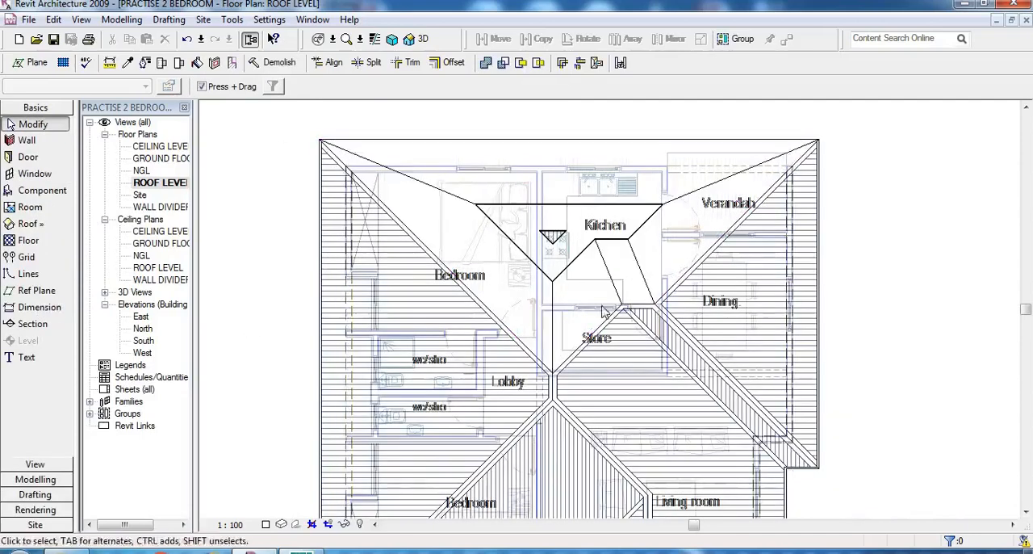
scroll(567, 210, "up", 1)
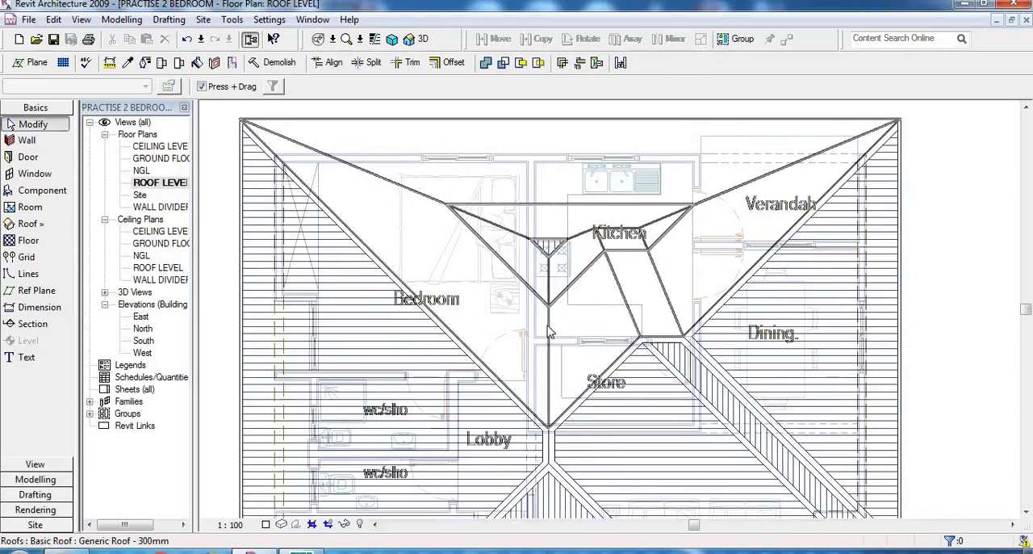
scroll(543, 210, "down", 1)
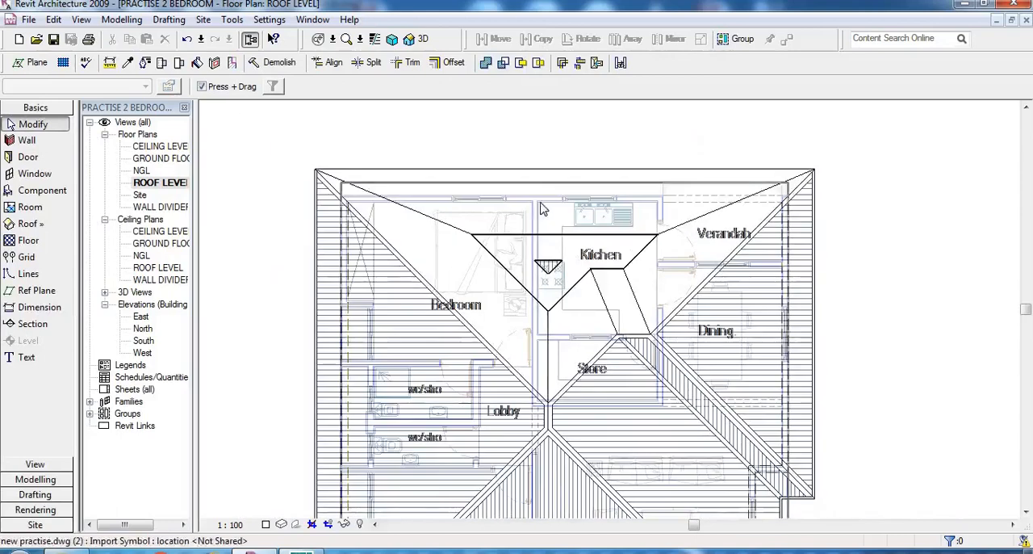
- Inspect the new roof section in the default 3D view and return to the ROOF LEVEL floor plan
left_click(421, 40)
scroll(626, 132, "down", 2)
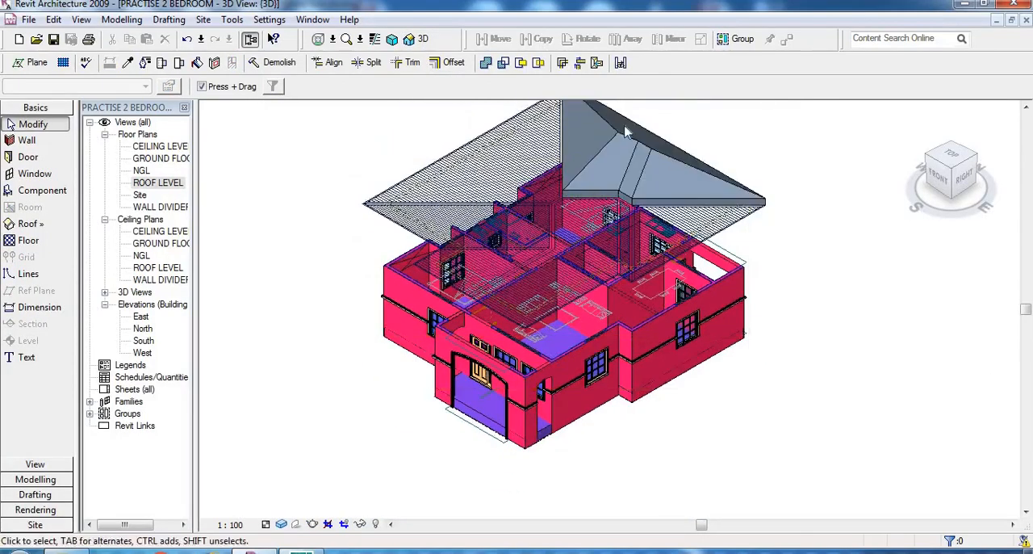
scroll(626, 132, "up", 3)
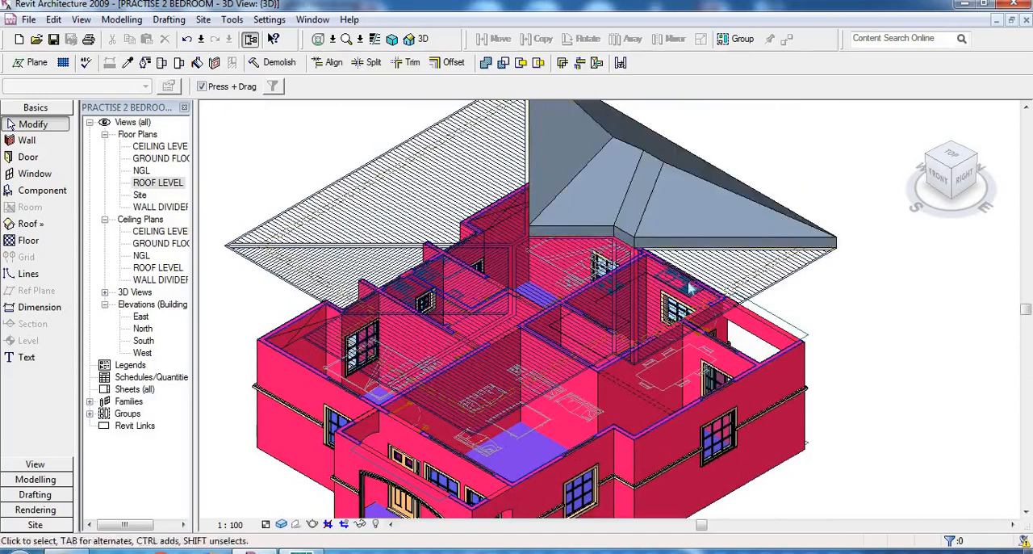
double_click(159, 183)
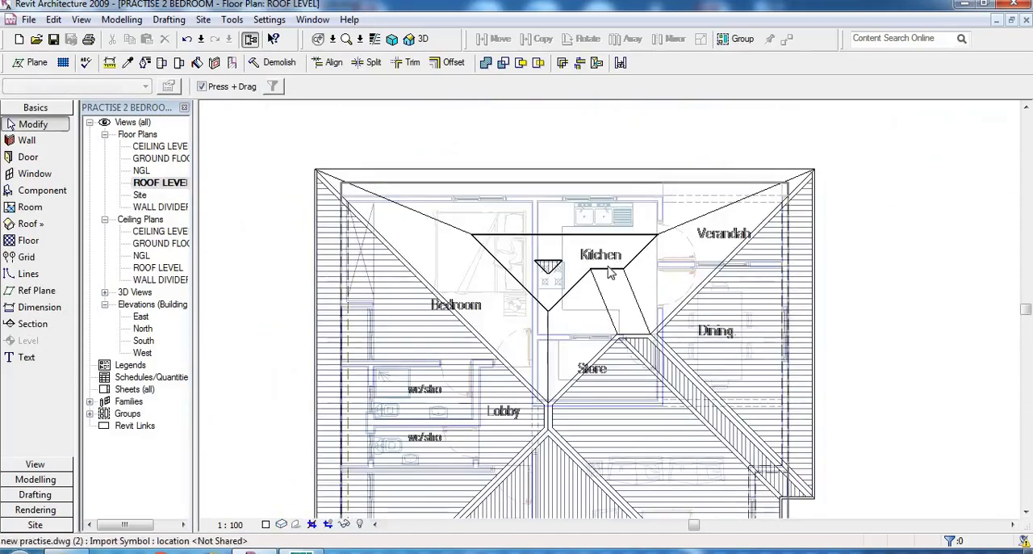
- Edit the Kitchen-side roof's sketch and turn off slope definition for the long hip lines across the Bedroom and Verandah
left_click(612, 274)
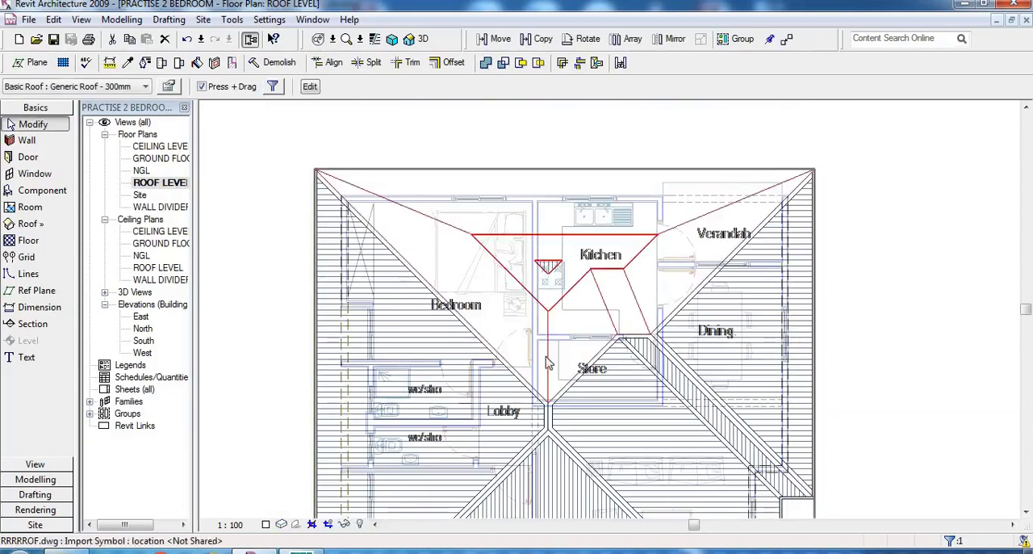
left_click(310, 87)
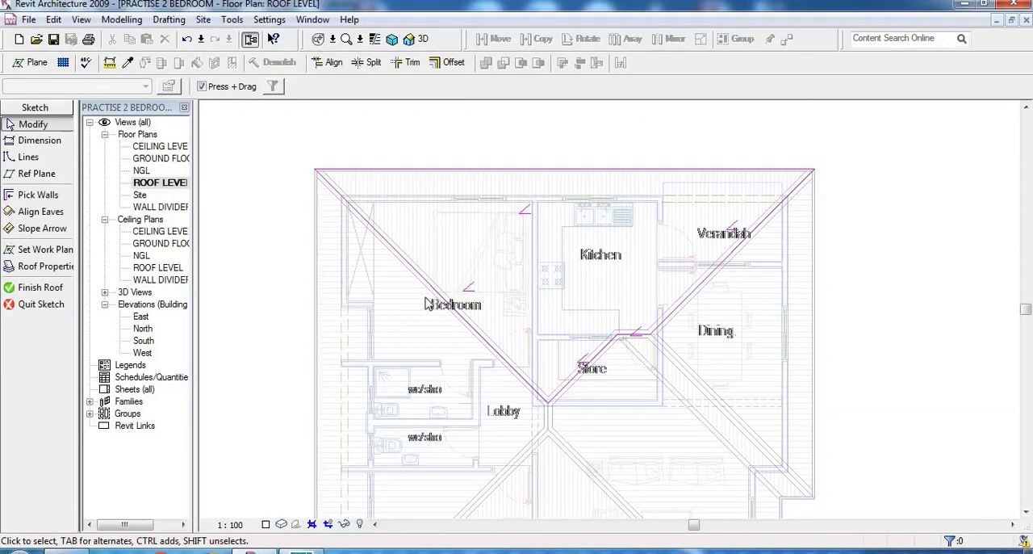
scroll(428, 304, "up", 1)
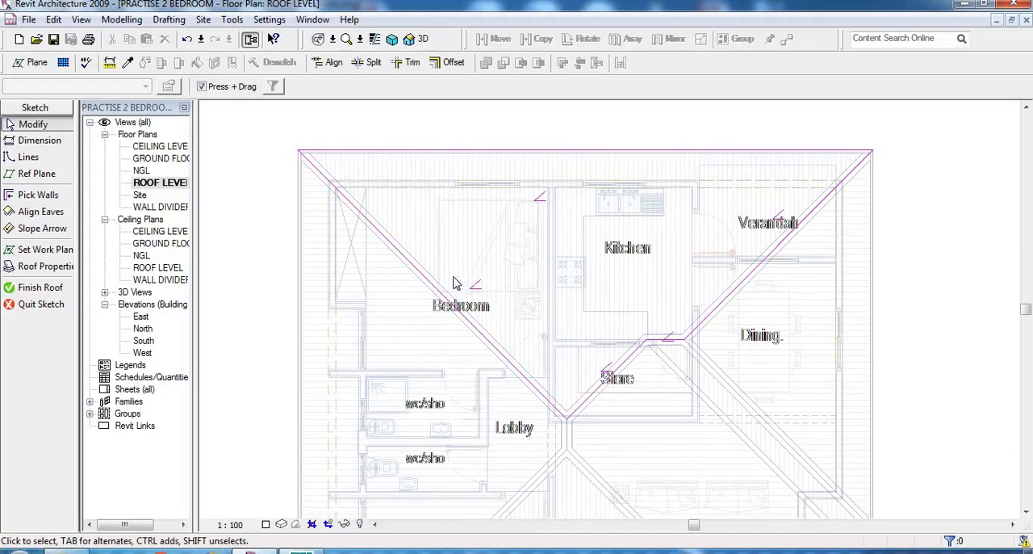
left_click(472, 294)
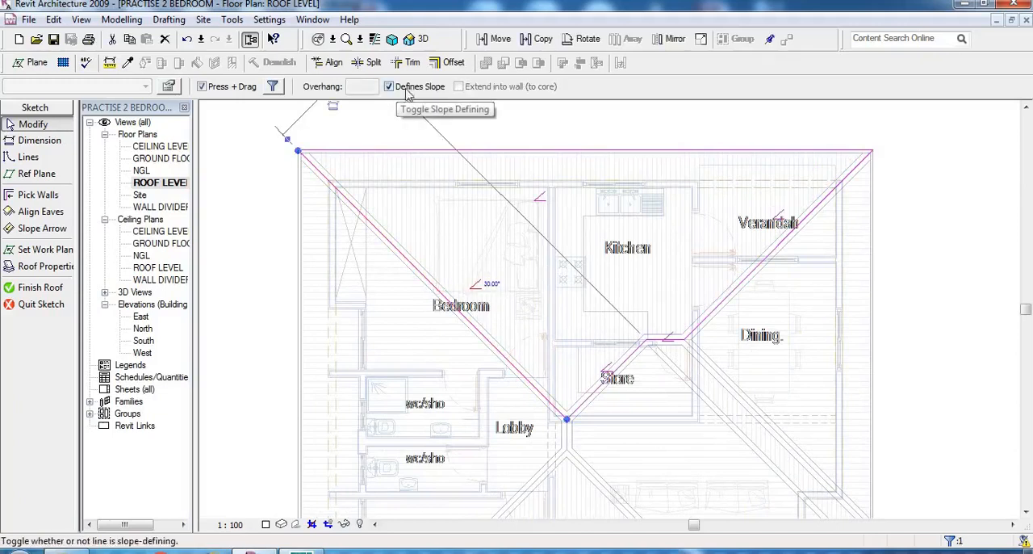
left_click(776, 249)
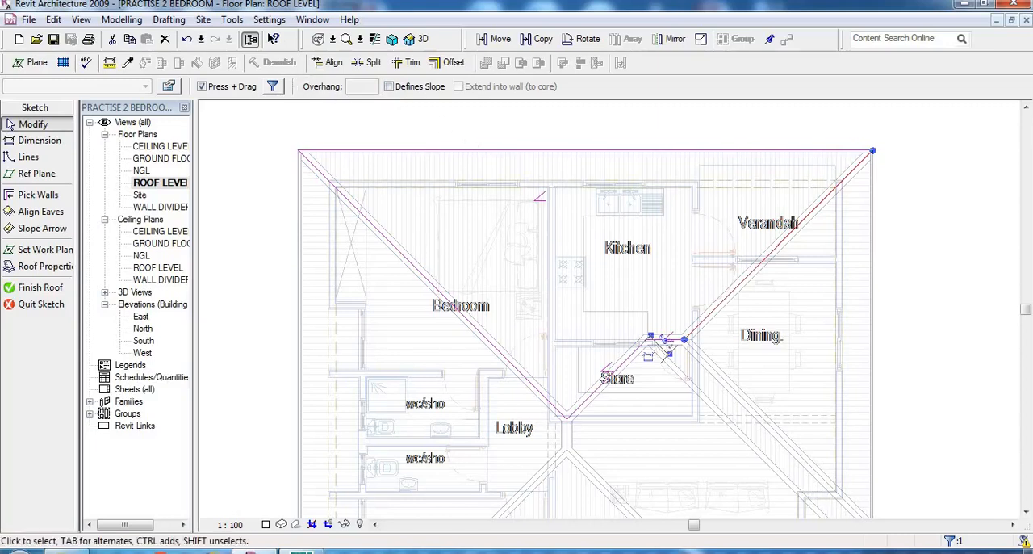
- Turn off slope definition for the diagonal line across the Store and the short ridge near Dining
left_click(620, 366)
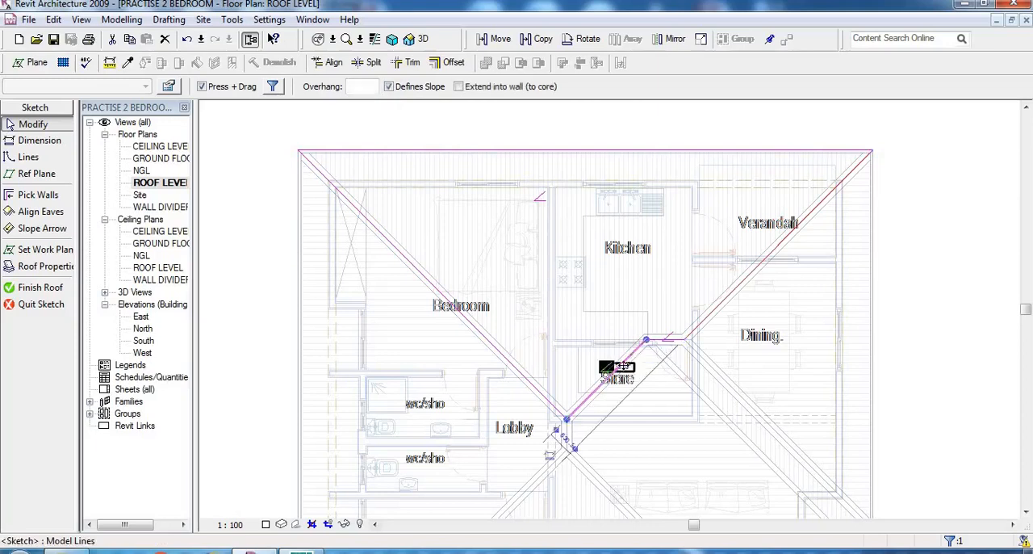
left_click(389, 87)
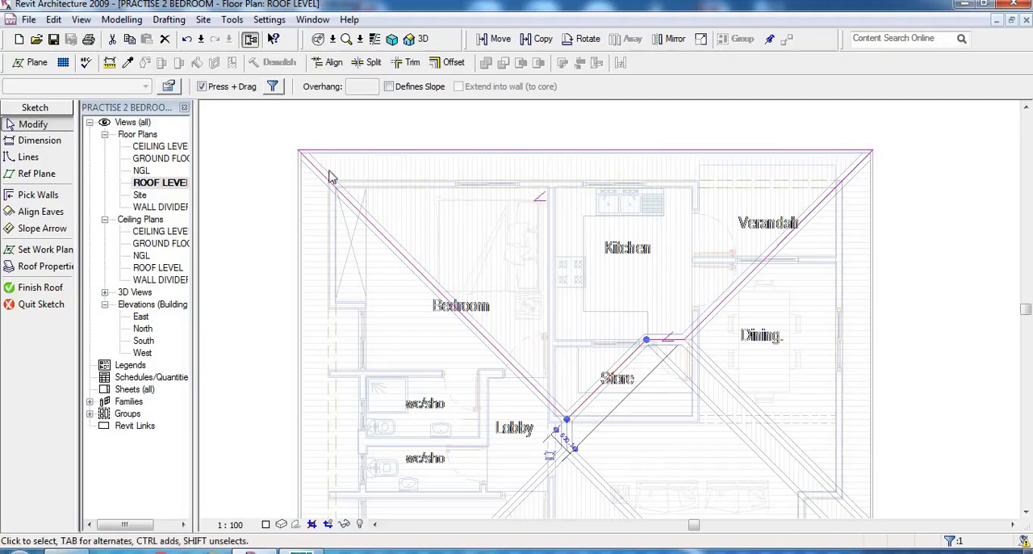
left_click(937, 267)
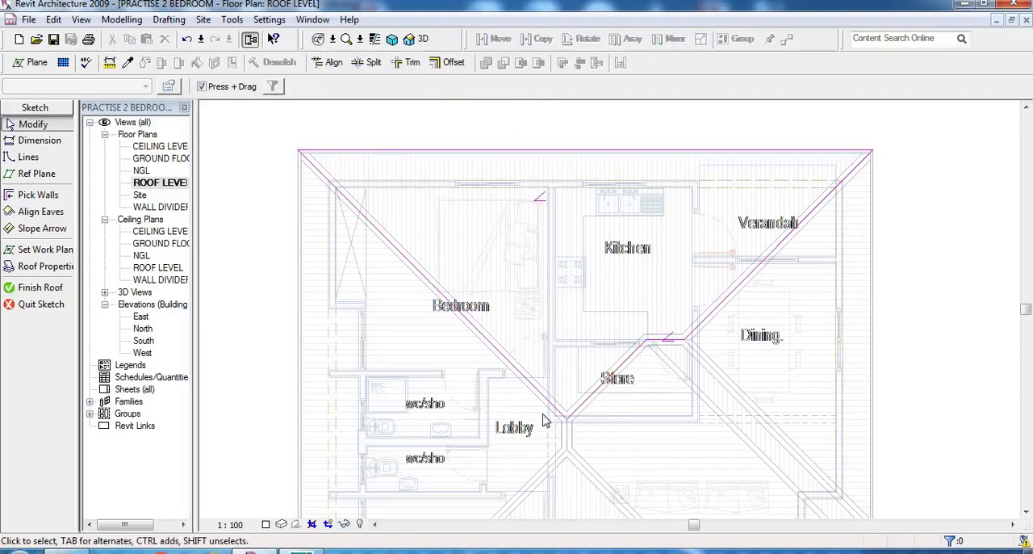
left_click(665, 340)
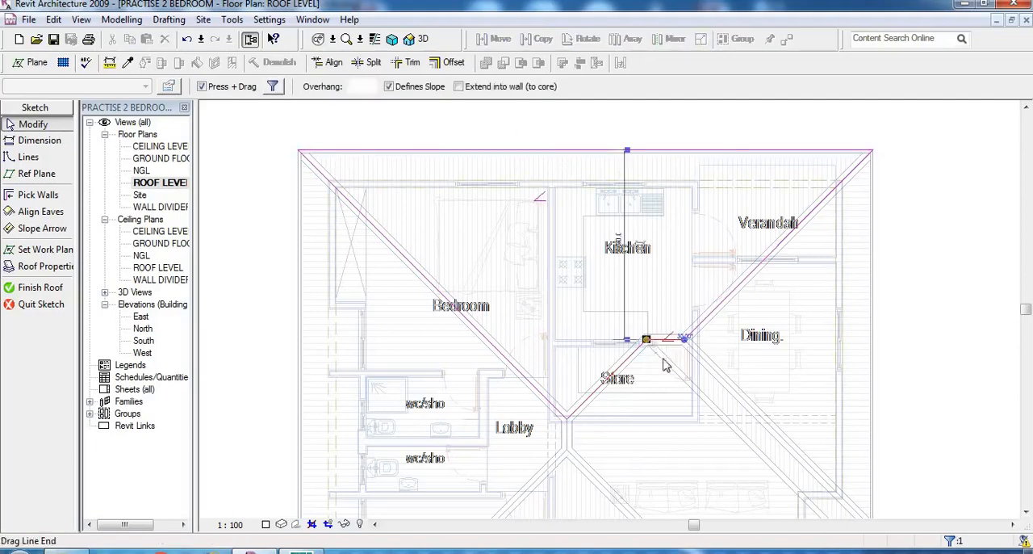
left_click(388, 86)
left_click(902, 312)
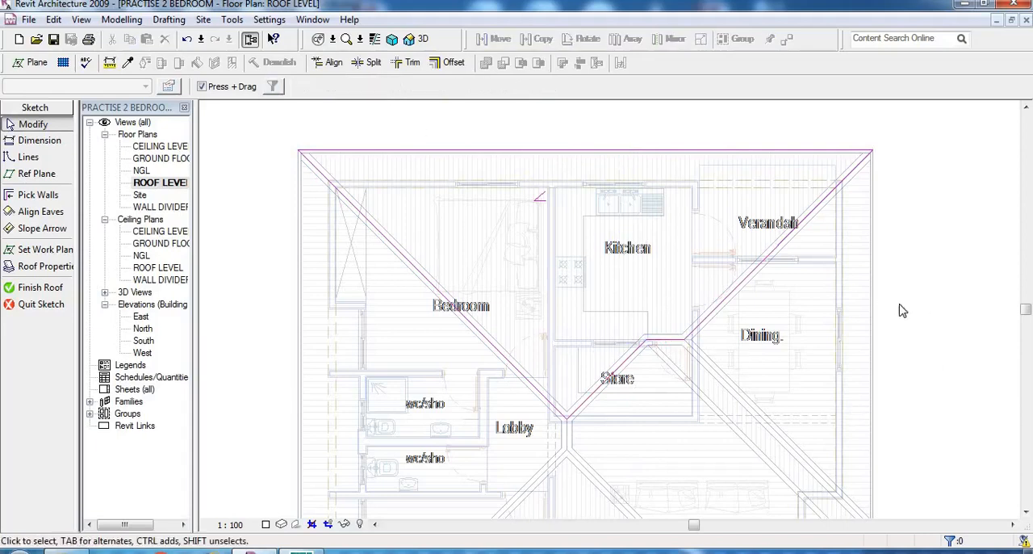
- Finish the edited roof and inspect it in the default 3D view, returning to the ROOF LEVEL floor plan
left_click(39, 288)
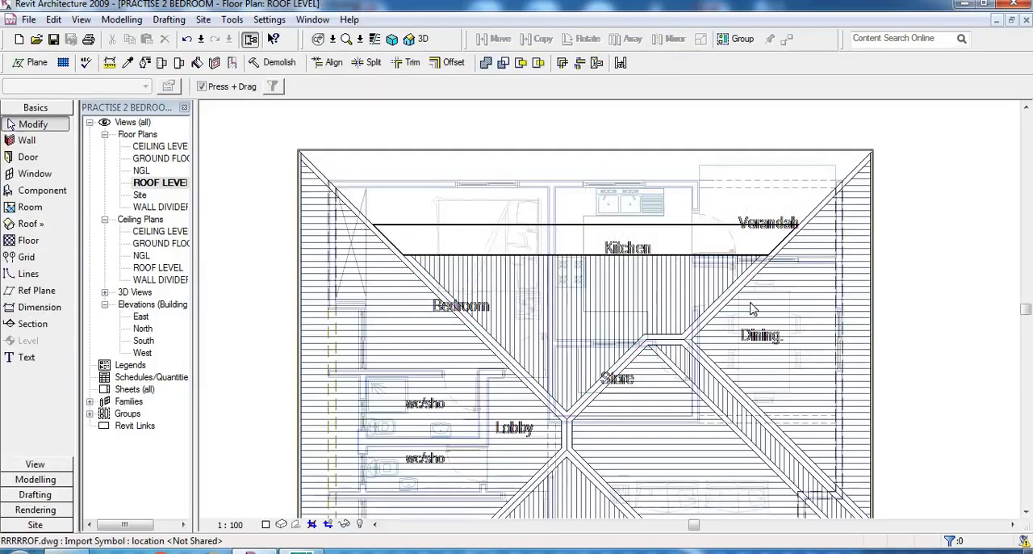
left_click(423, 40)
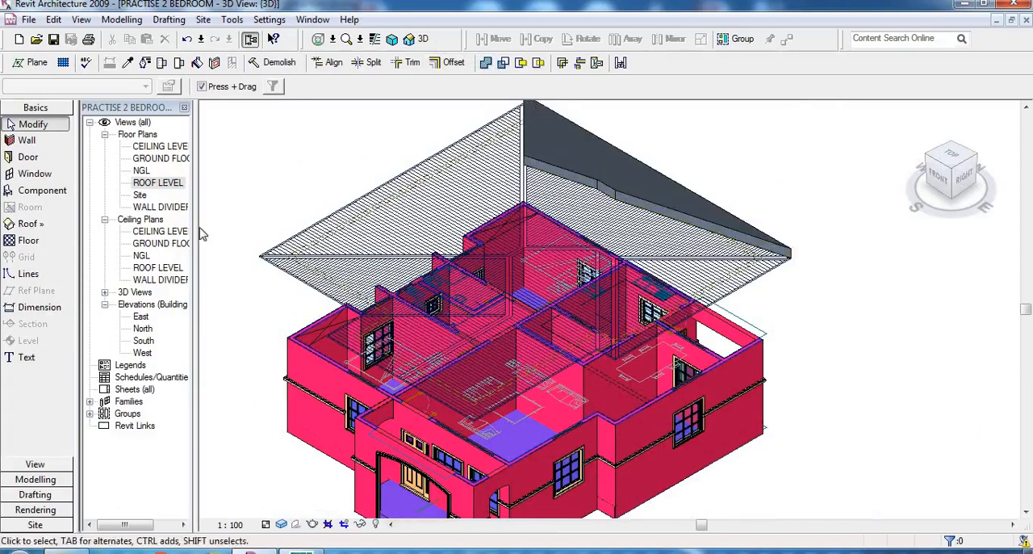
double_click(156, 183)
- Start a new footprint roof on ROOF LEVEL using chained, slope-defining boundary lines
scroll(361, 309, "down", 3)
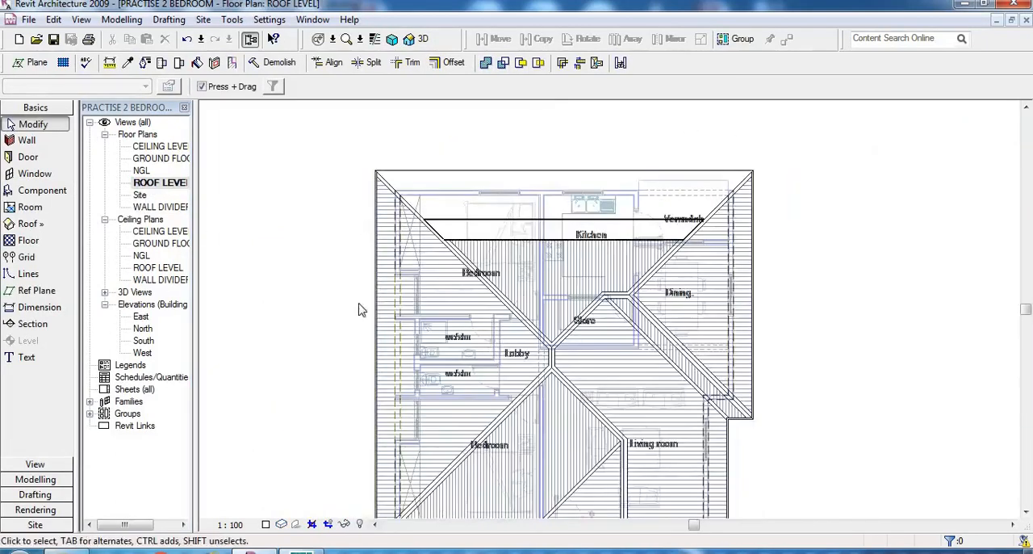
scroll(365, 221, "down", 1)
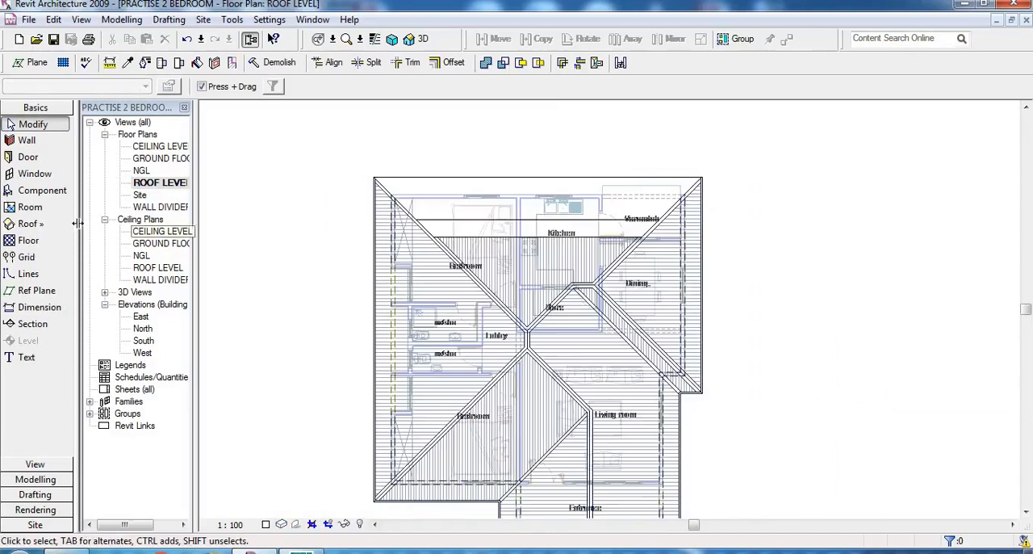
left_click(28, 226)
left_click(122, 226)
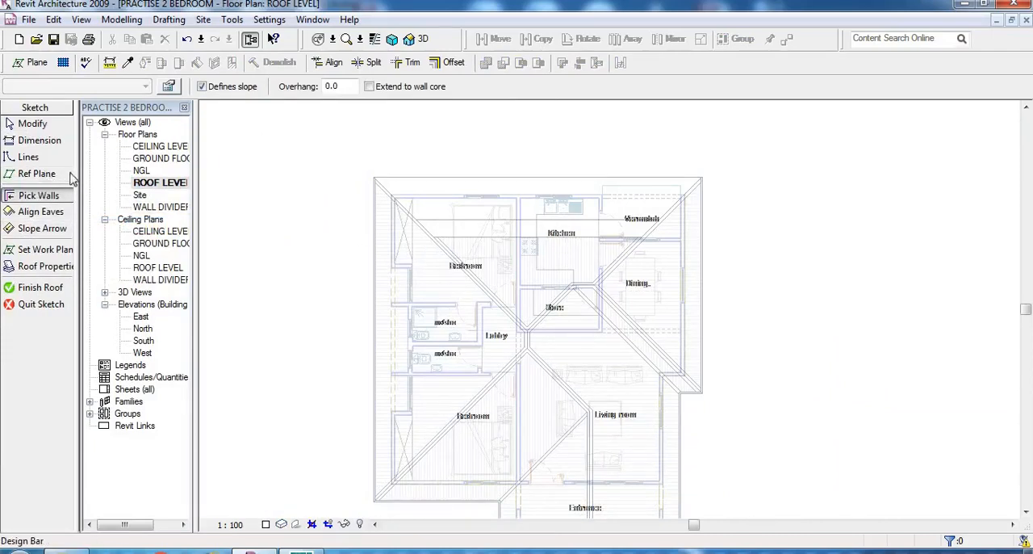
left_click(29, 159)
scroll(372, 185, "up", 5)
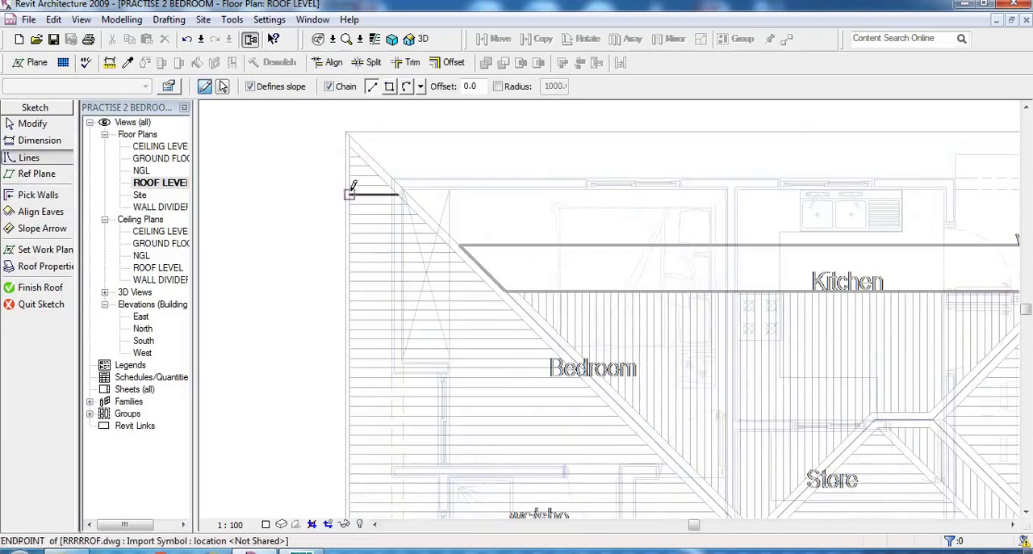
scroll(350, 189, "down", 3)
scroll(661, 472, "up", 2)
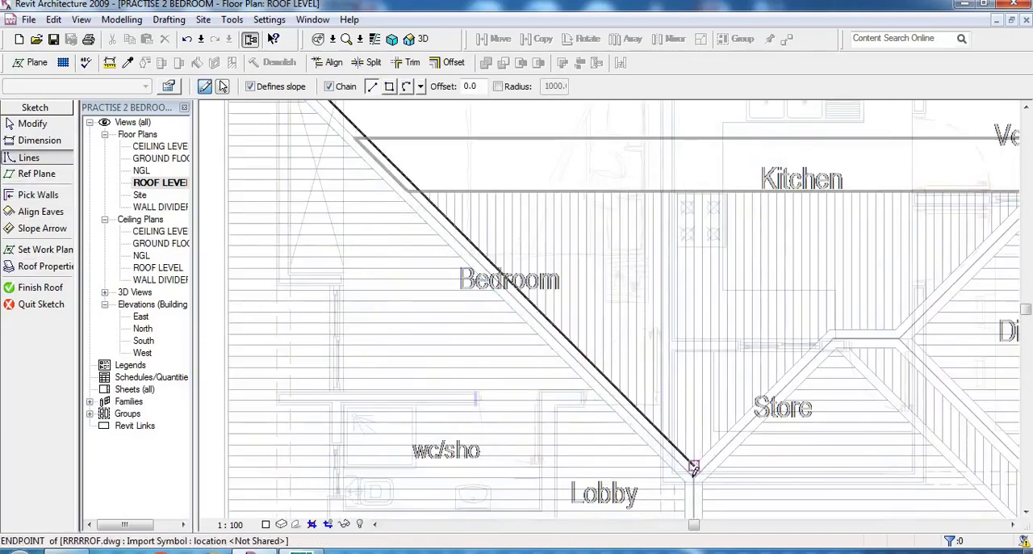
left_click(662, 473)
scroll(661, 473, "down", 1)
scroll(657, 338, "down", 3)
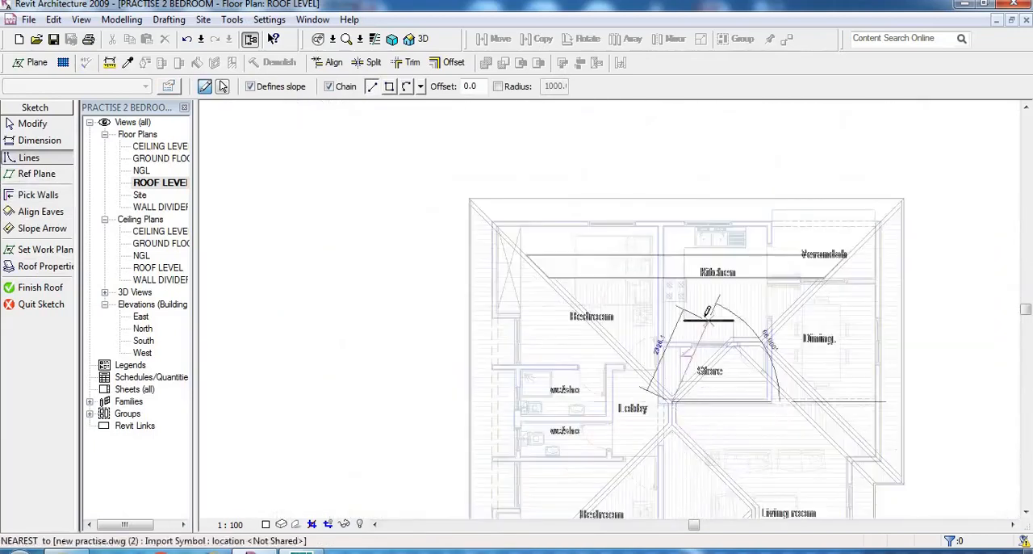
scroll(658, 355, "down", 2)
scroll(696, 403, "up", 1)
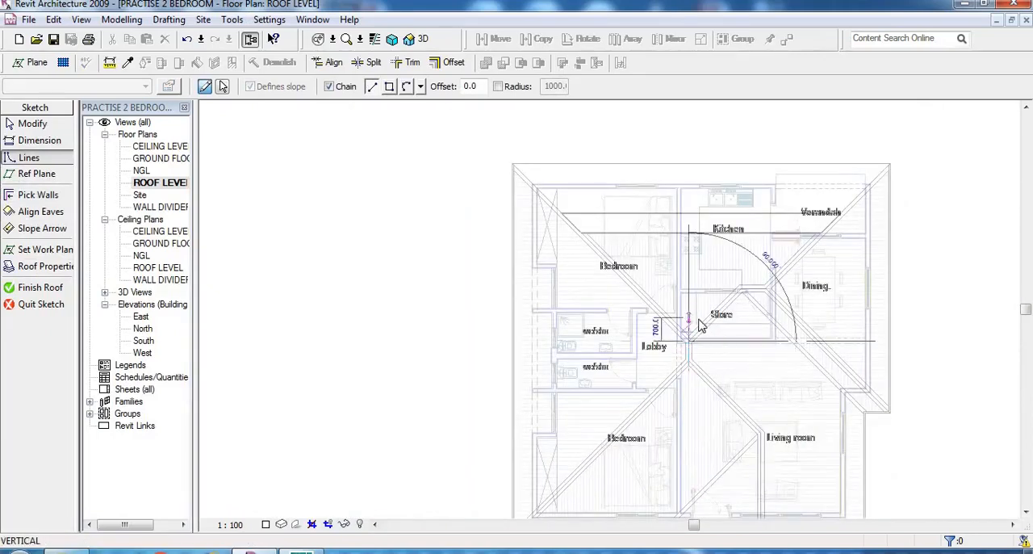
right_click(699, 323)
left_click(726, 325)
- Trace chained roof lines from the outer corner beyond the Bedroom near the Entrance along its hip, and up the short ridge beside the Lobby
scroll(570, 480, "down", 1)
scroll(530, 468, "up", 4)
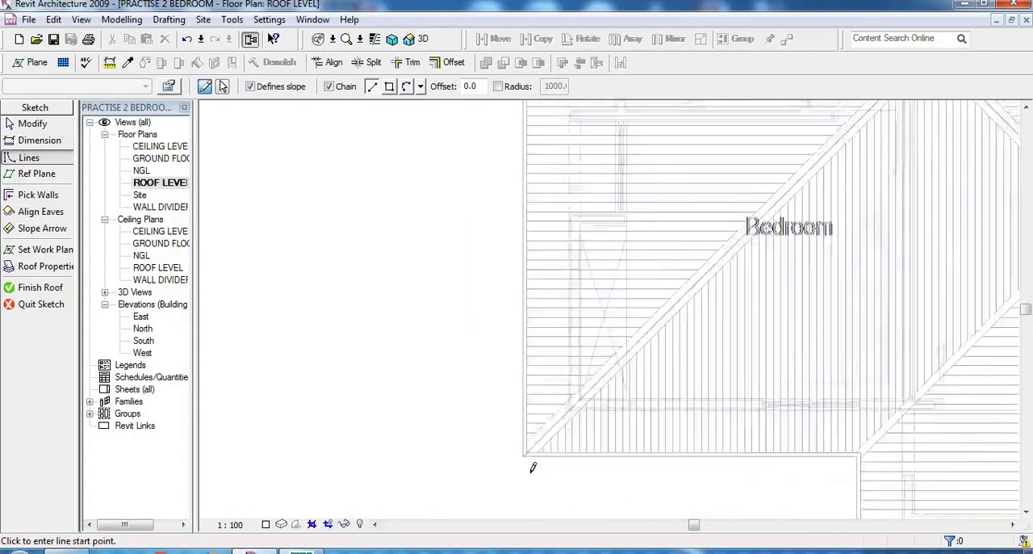
left_click(520, 443)
scroll(484, 517, "down", 3)
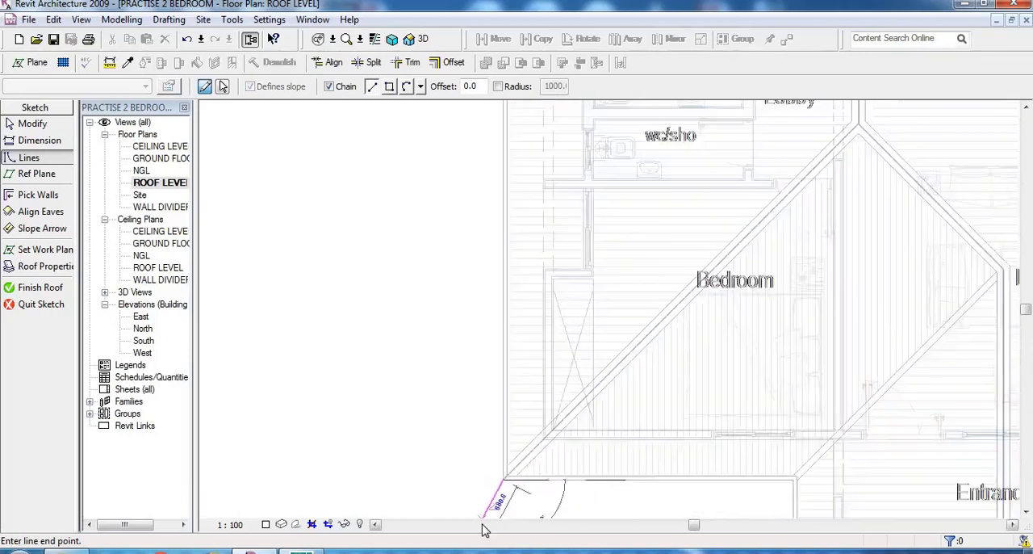
scroll(737, 251, "up", 1)
scroll(737, 252, "up", 2)
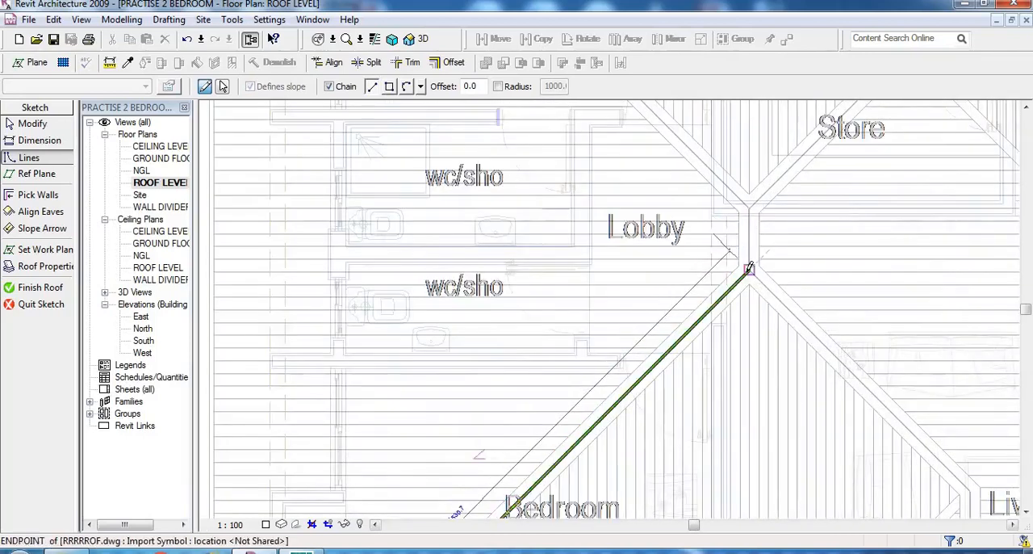
left_click(749, 271)
left_click(750, 208)
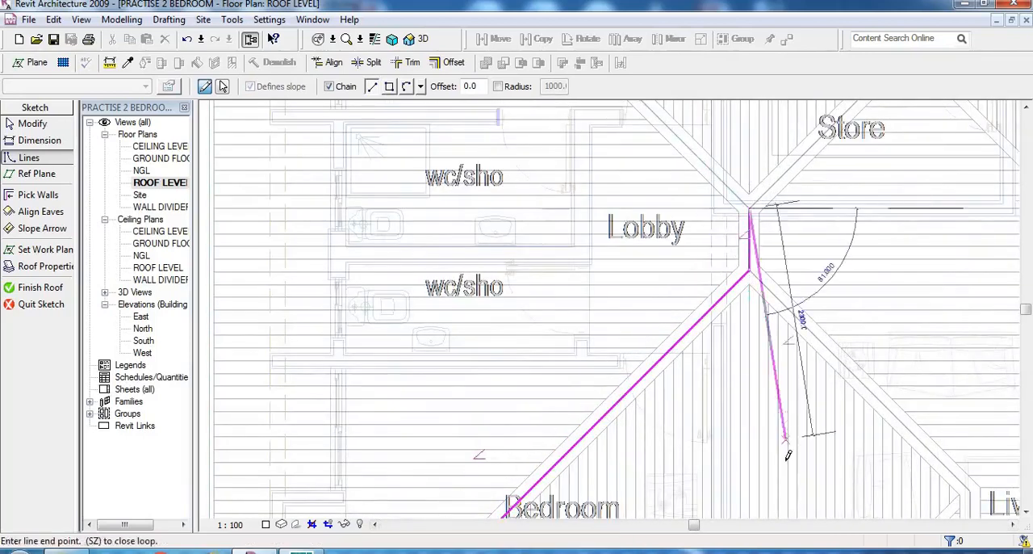
- Close the boundary along the other Bedroom's hip to its outer corner and back down the long eave, ending the line command
scroll(788, 454, "down", 2)
scroll(562, 188, "up", 4)
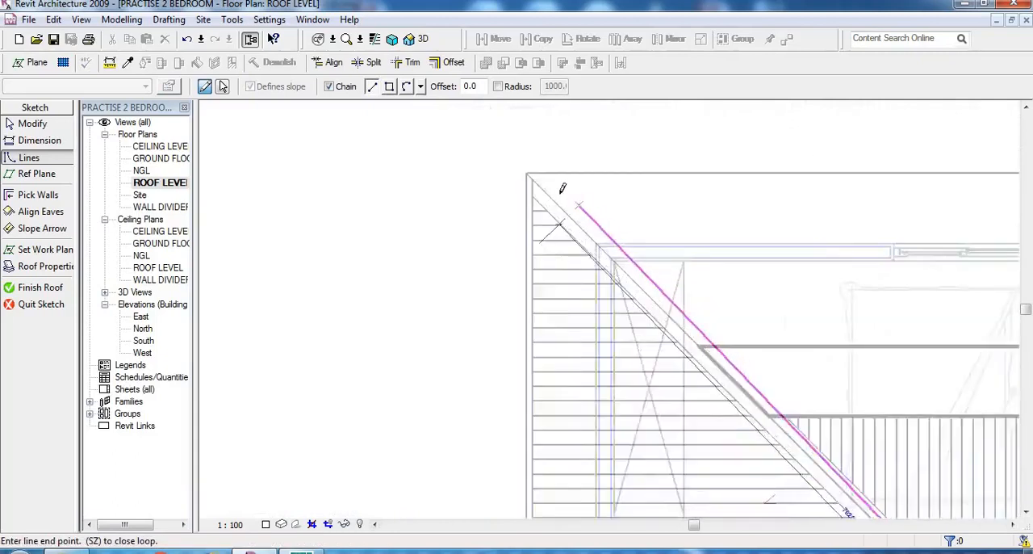
scroll(562, 188, "up", 1)
left_click(521, 166)
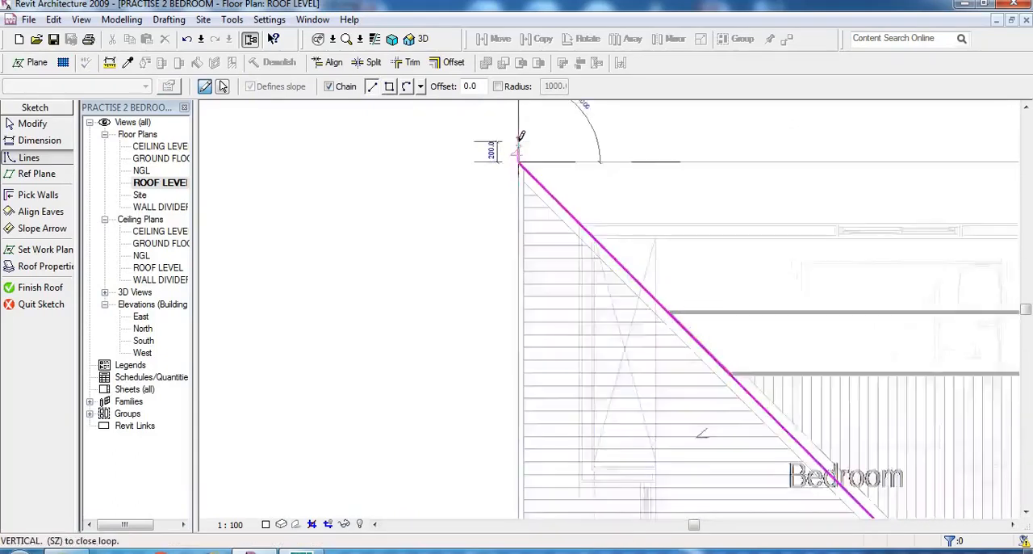
scroll(519, 153, "down", 3)
scroll(515, 487, "up", 5)
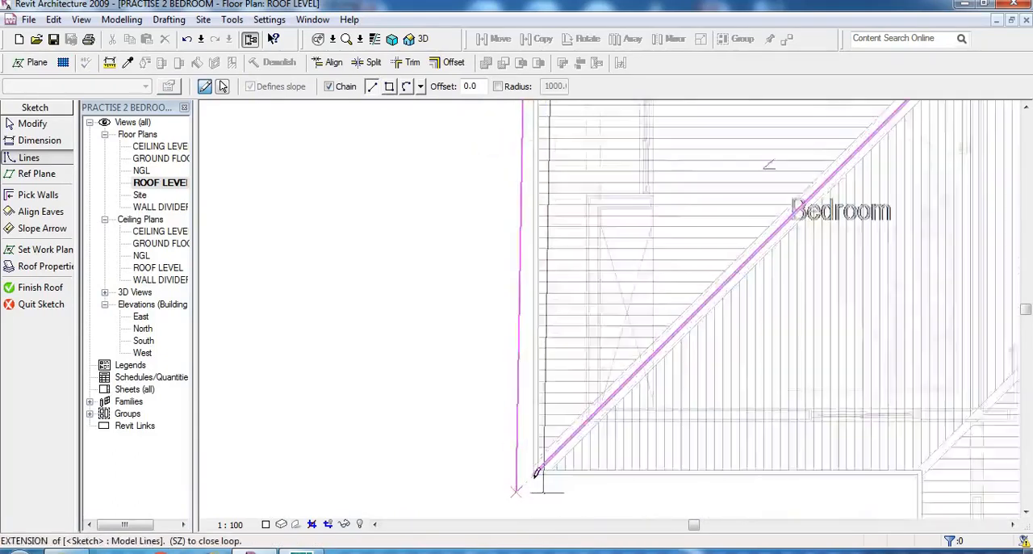
left_click(539, 467)
right_click(499, 345)
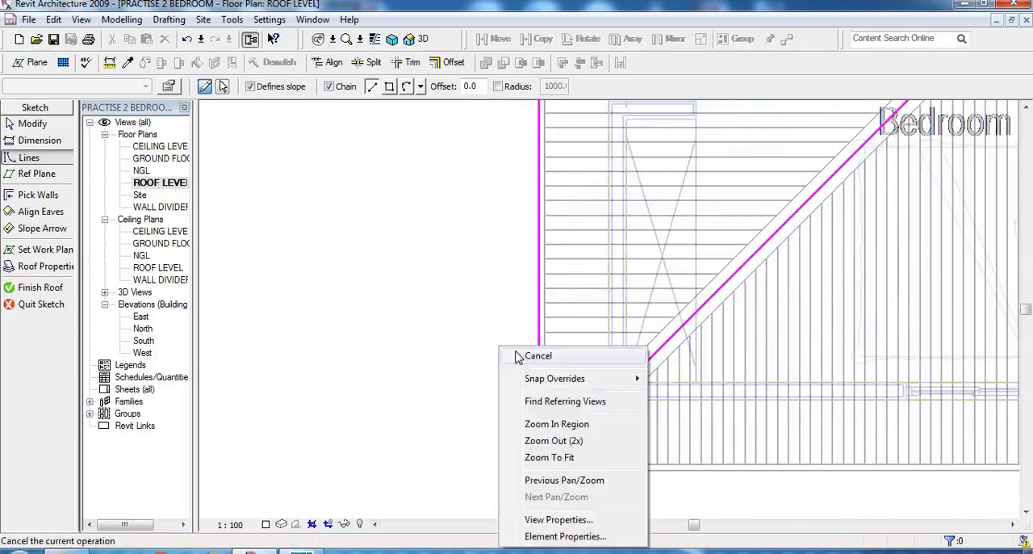
left_click(517, 353)
right_click(471, 304)
left_click(502, 317)
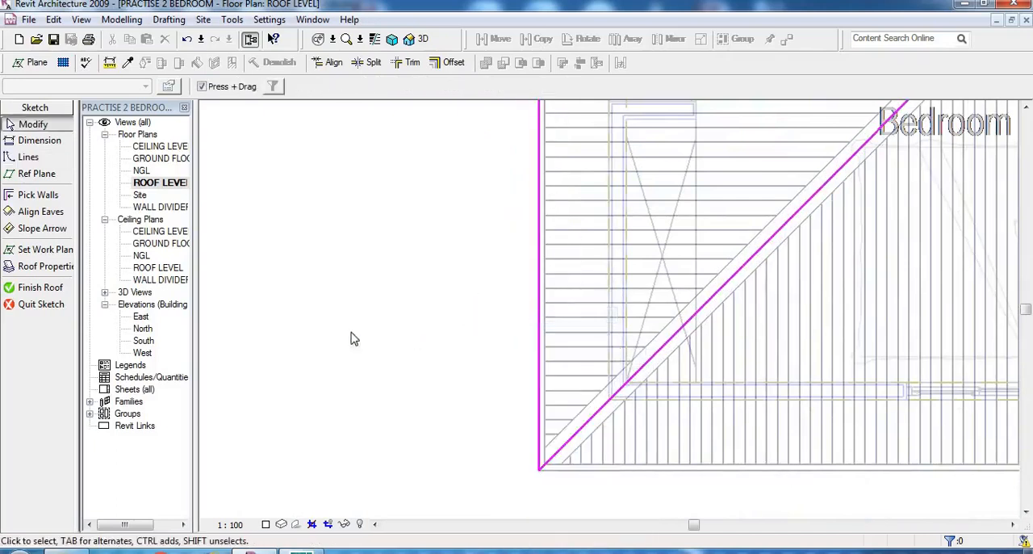
- Turn off slope definition for the two hip lines crossing the Bedrooms in the new roof sketch
scroll(475, 475, "down", 4)
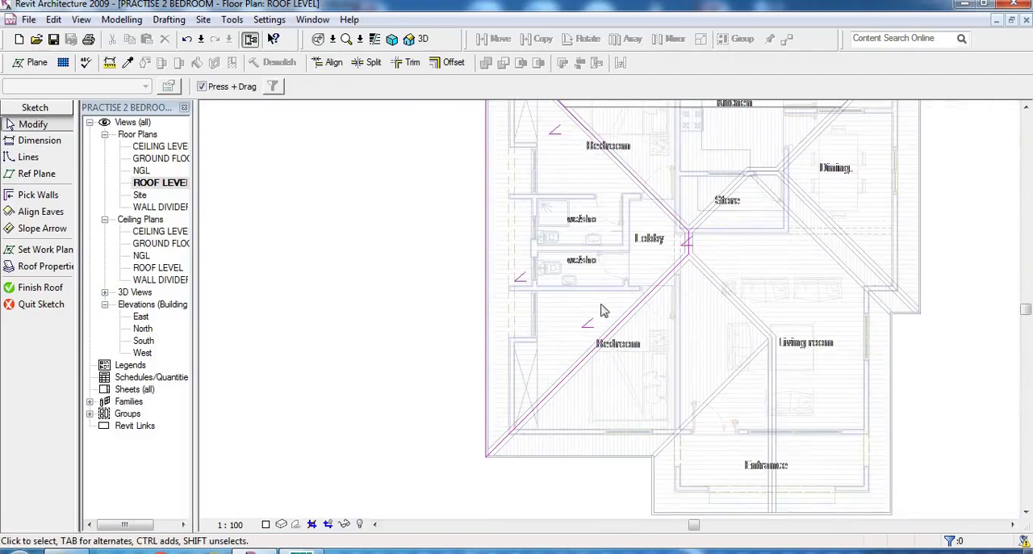
left_click(633, 310)
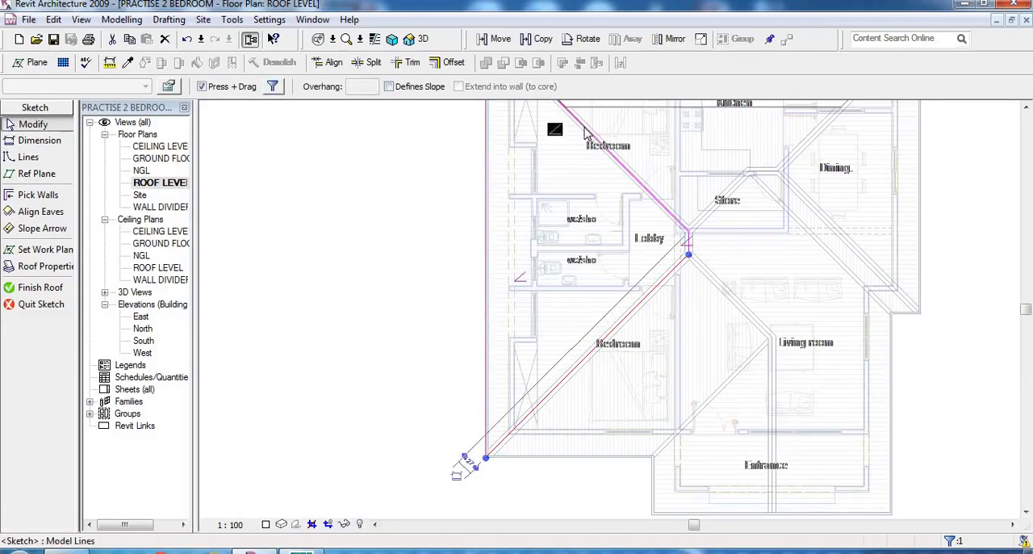
left_click(587, 130)
left_click(389, 87)
- Turn off slope definition for the short ridge line beside the Lobby and finish the roof
scroll(641, 211, "up", 4)
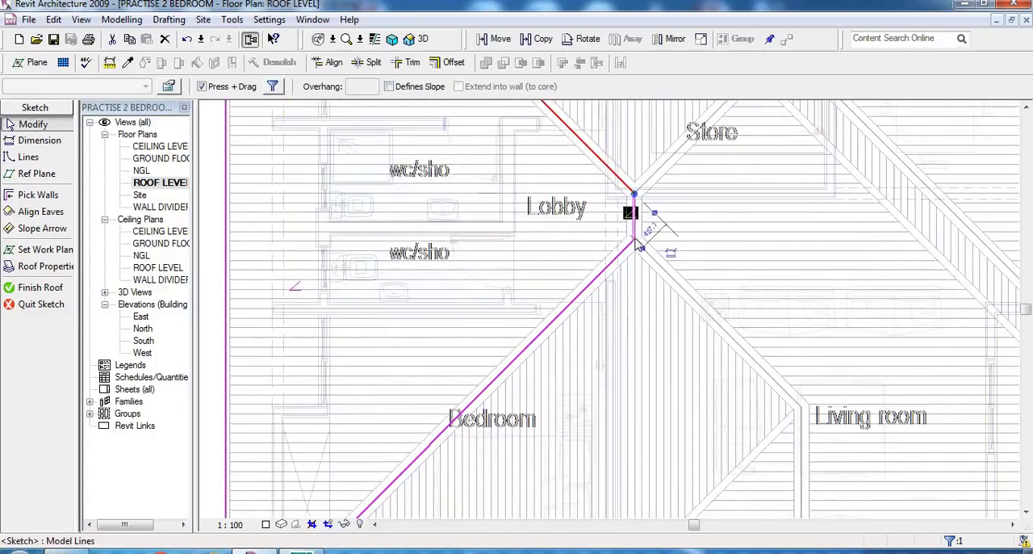
left_click(636, 239)
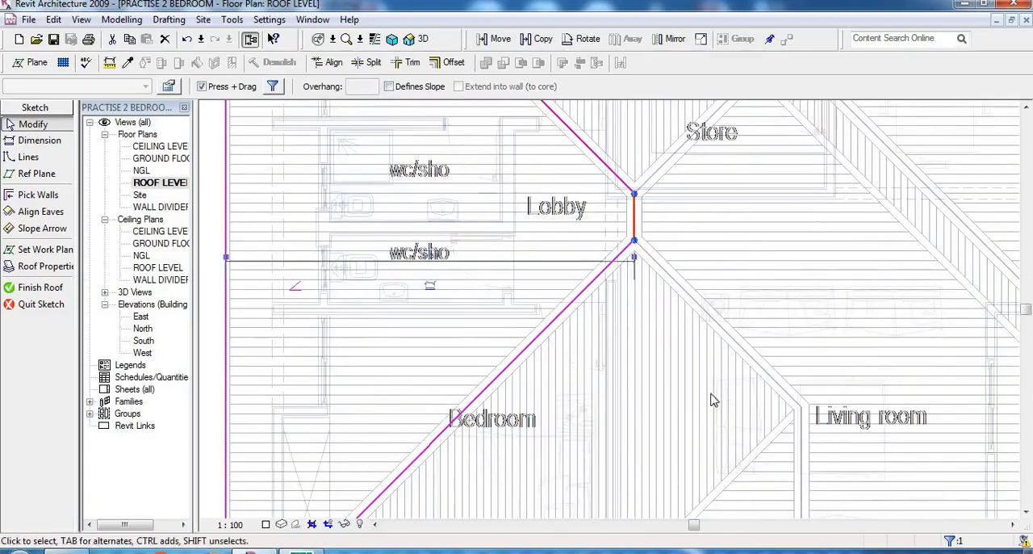
left_click(513, 278)
scroll(735, 362, "down", 2)
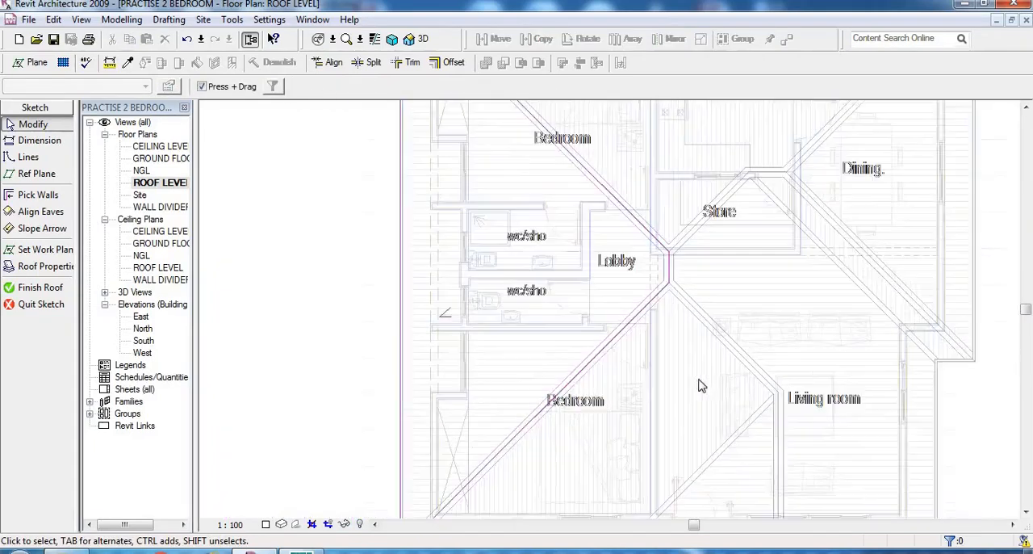
scroll(555, 369, "down", 1)
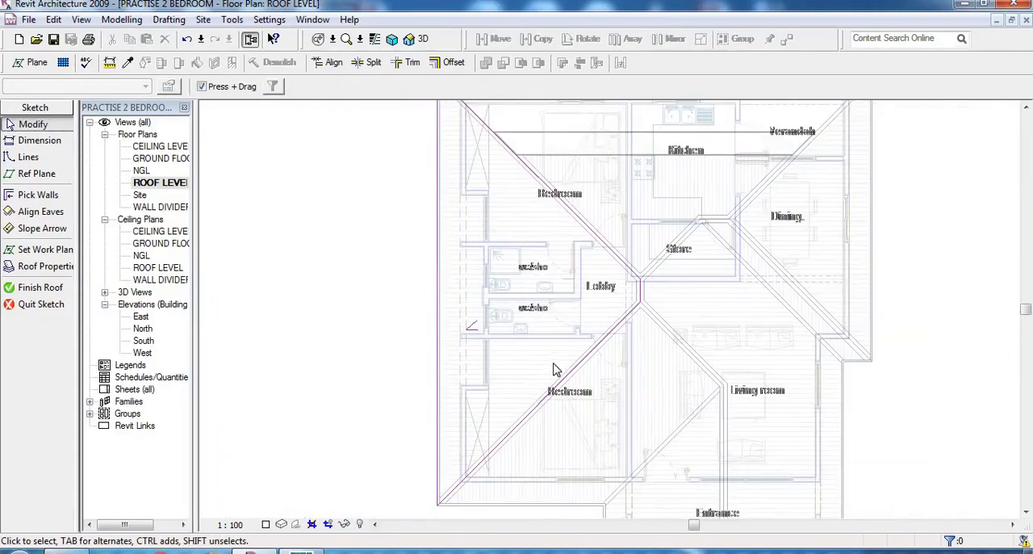
left_click(35, 289)
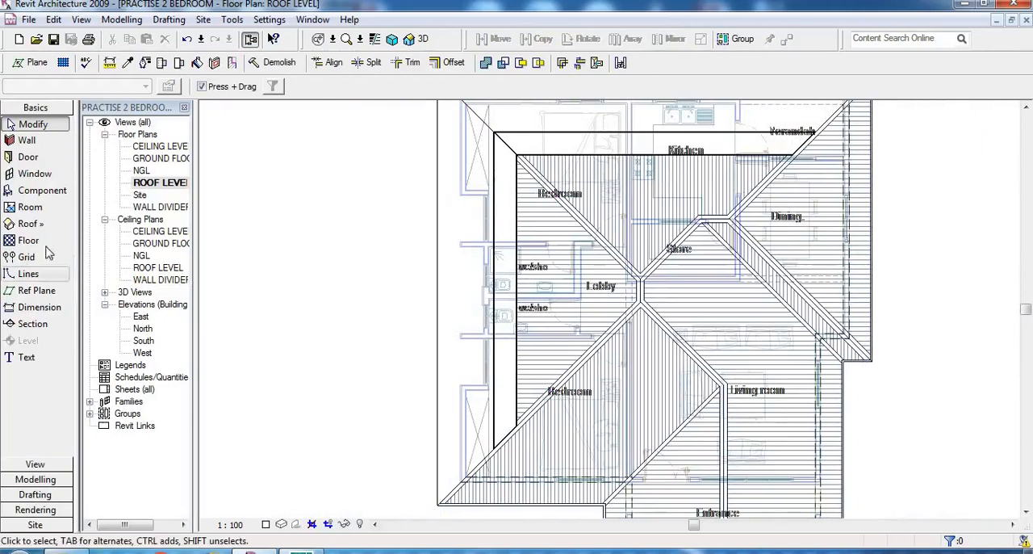
- Check the roof in the 3D view, return to the ROOF LEVEL plan and examine the roof lines around the Bedroom and Entrance
left_click(422, 41)
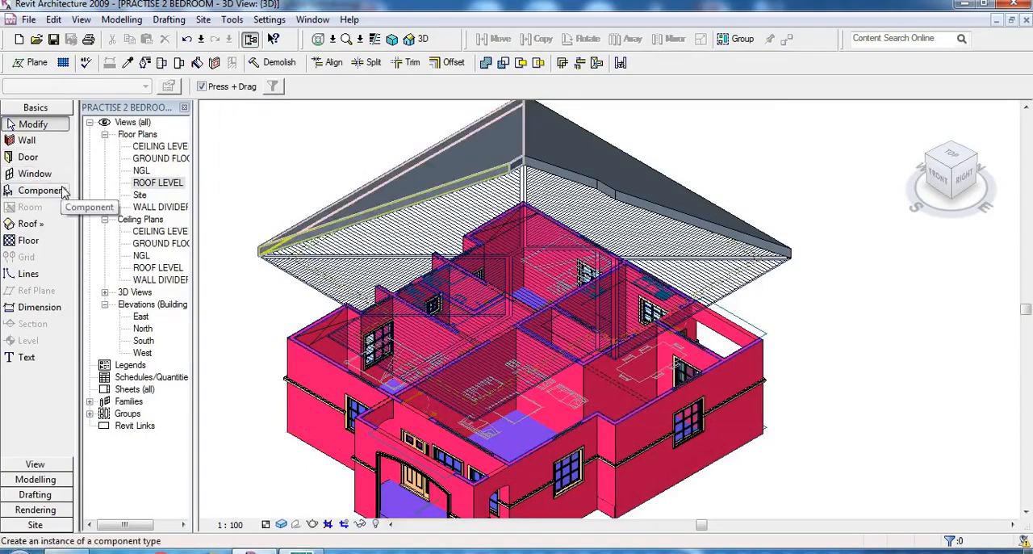
double_click(158, 183)
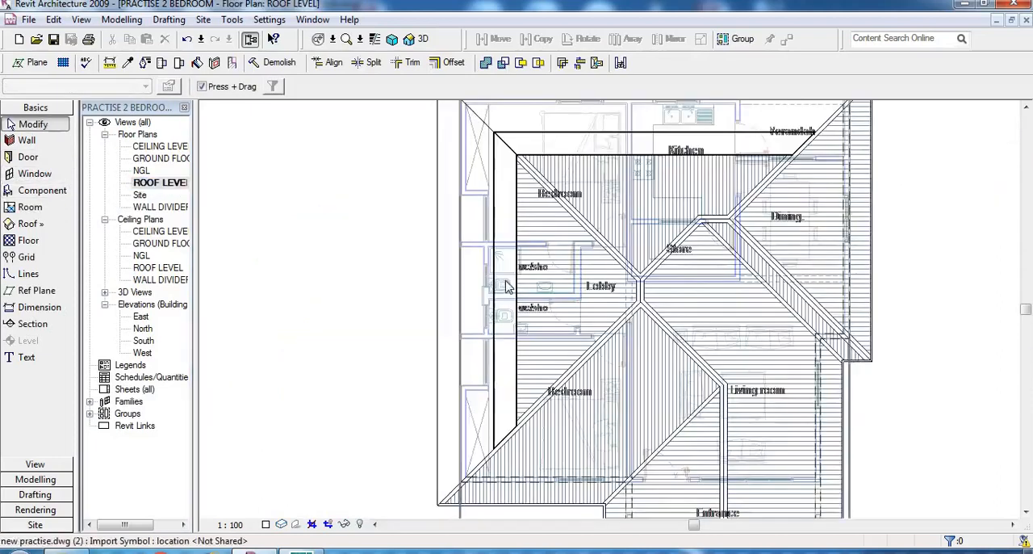
scroll(678, 290, "down", 1)
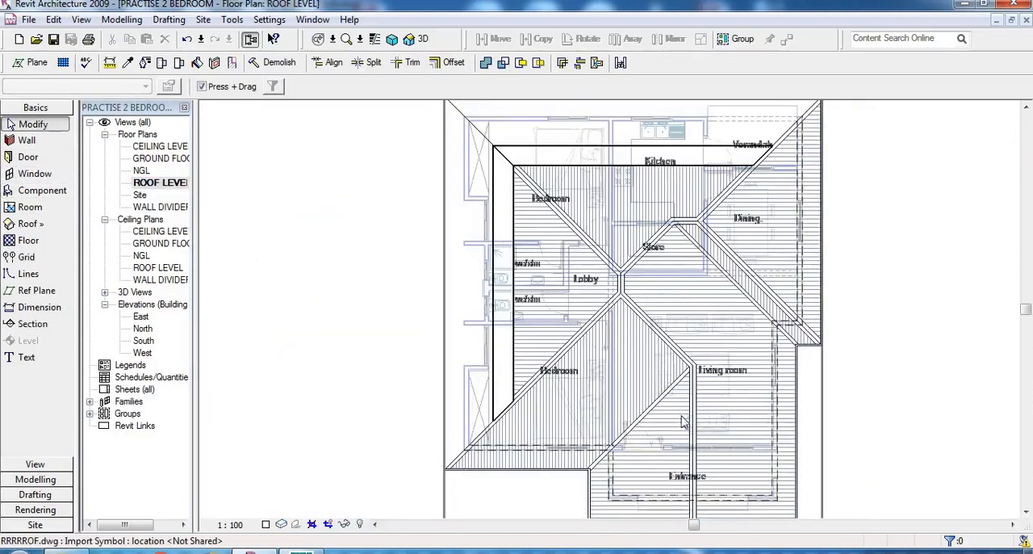
scroll(686, 422, "down", 2)
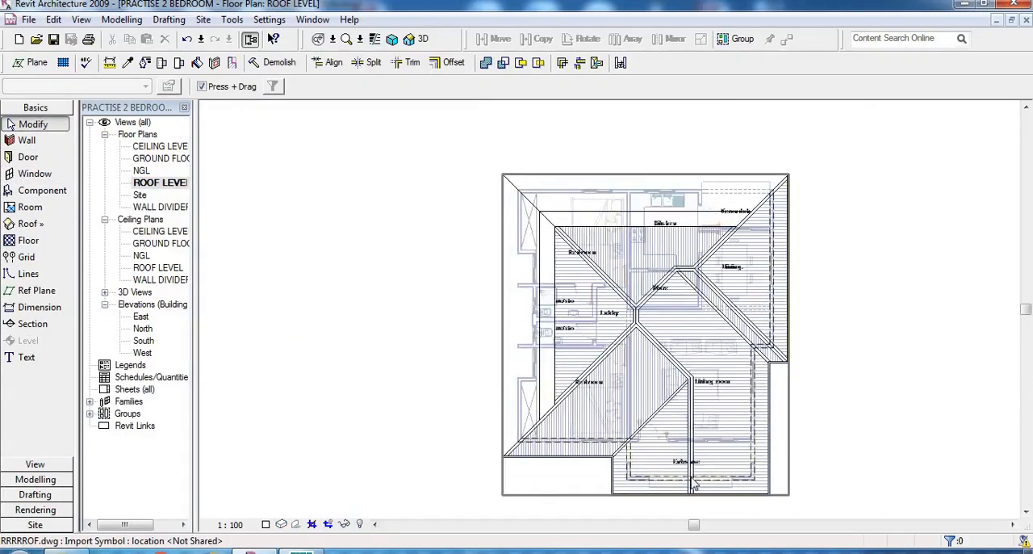
scroll(686, 412, "up", 3)
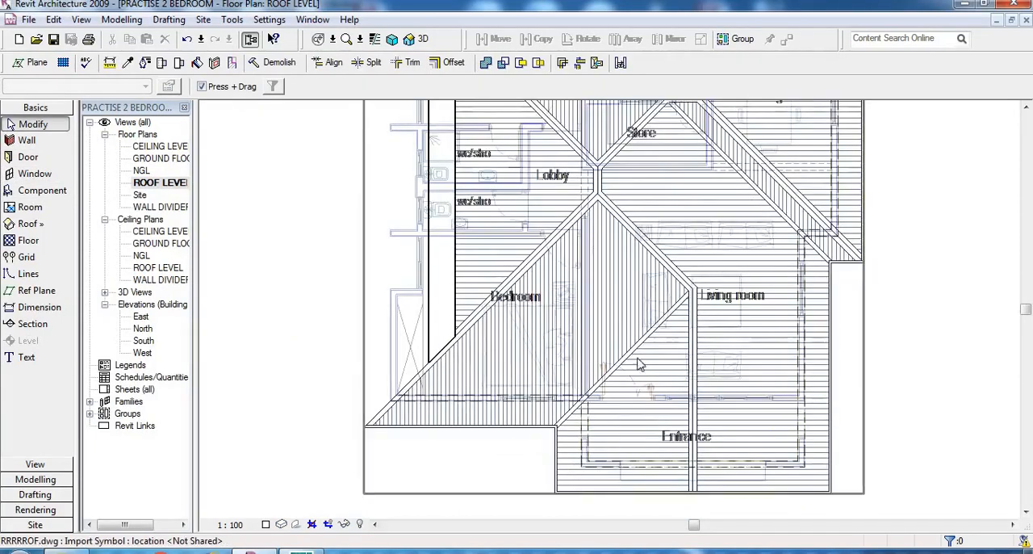
scroll(549, 456, "down", 2)
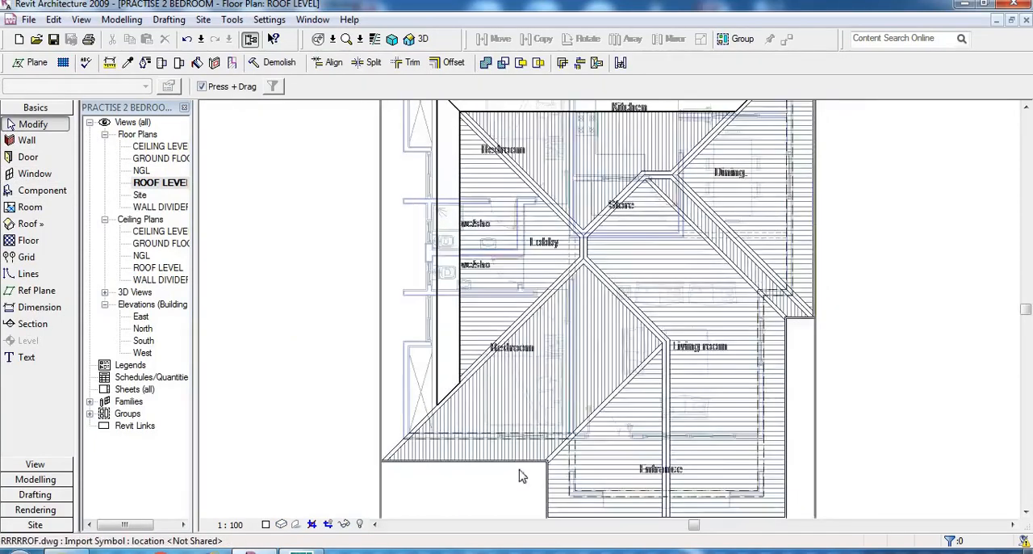
scroll(521, 492, "up", 3)
scroll(521, 498, "up", 1)
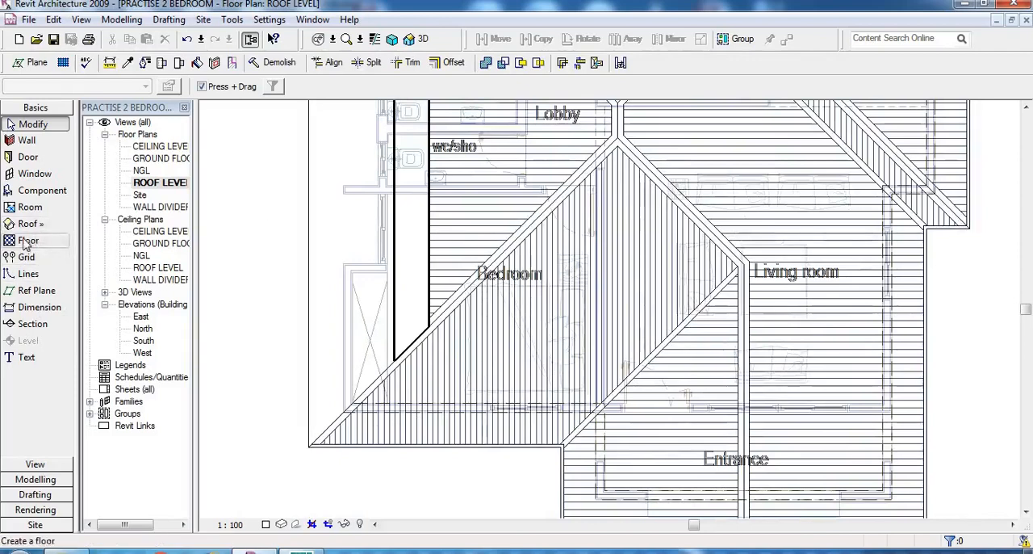
- Trace chained model lines from the Bedroom's outer corner along its hip to the ridge end near the Lobby and down to the Living room junction
left_click(29, 275)
scroll(303, 440, "up", 1)
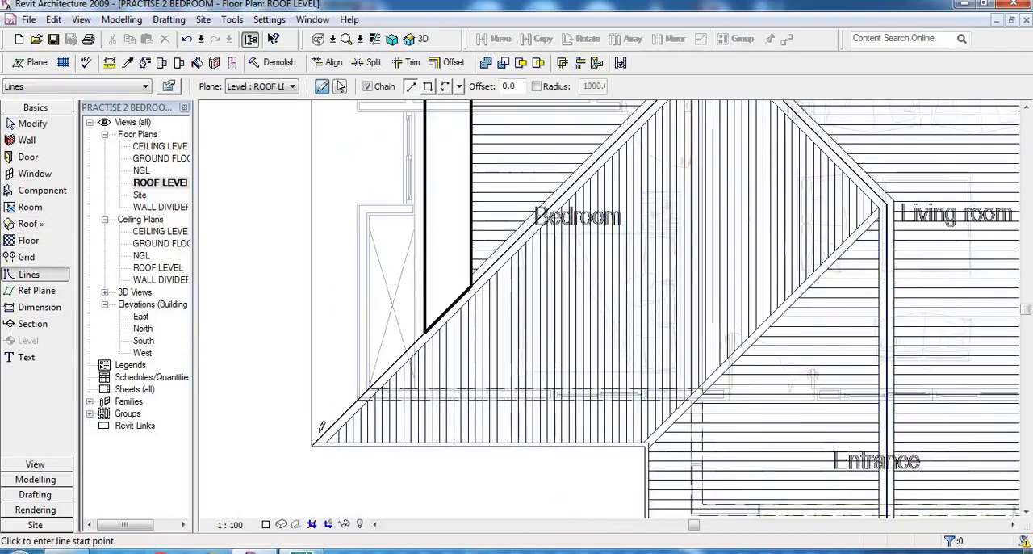
left_click(315, 441)
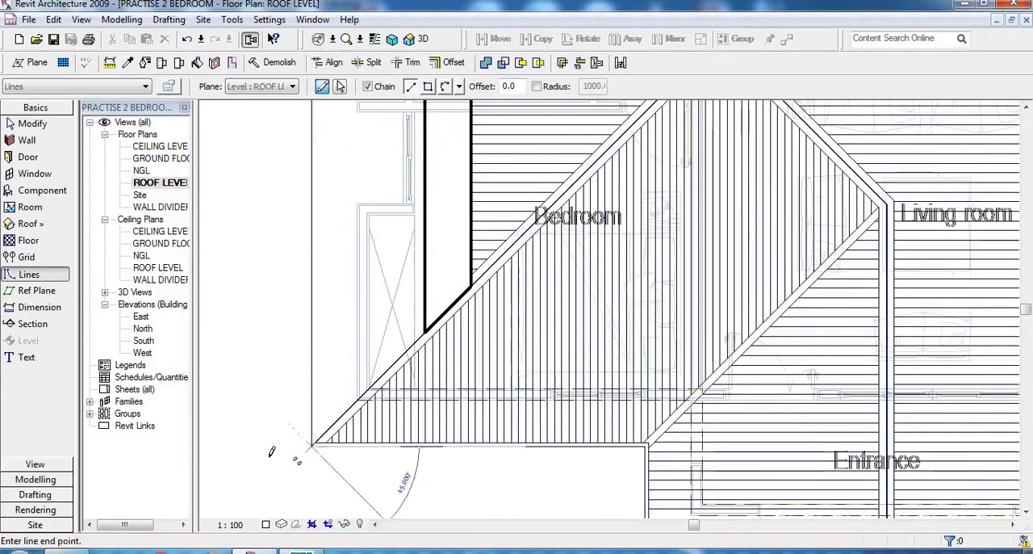
scroll(275, 461, "down", 1)
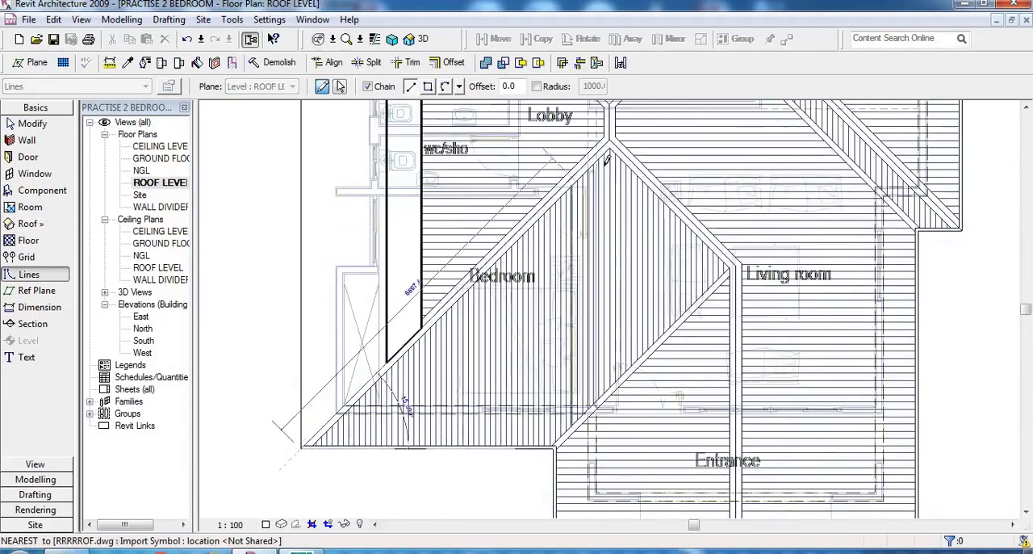
scroll(602, 158, "up", 1)
left_click(612, 133)
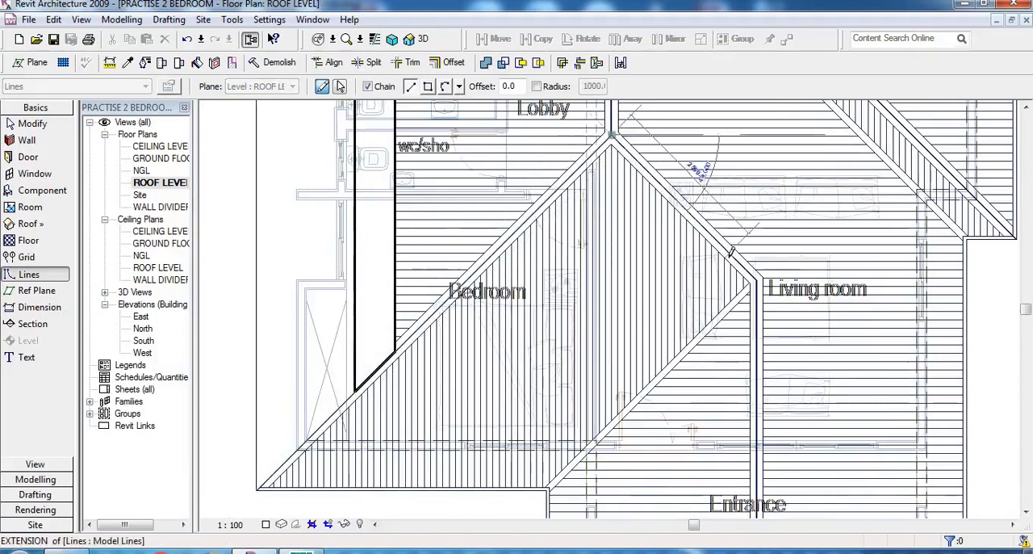
scroll(755, 279, "up", 2)
left_click(759, 284)
- Close the model line outline along the diagonal to the inner eave corner by the Entrance and back along the Bedroom eave, ending the line command
scroll(759, 284, "down", 1)
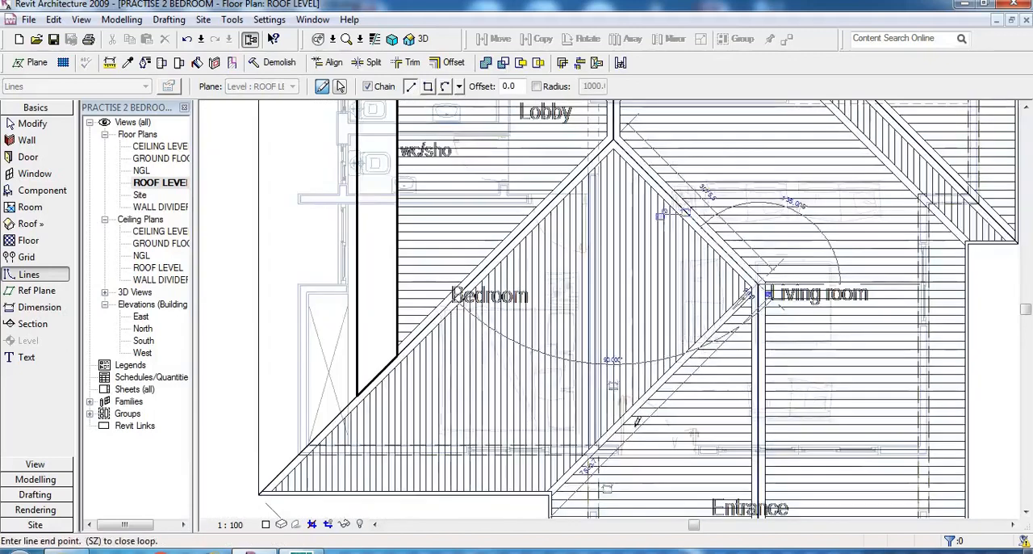
scroll(556, 494, "up", 3)
left_click(556, 495)
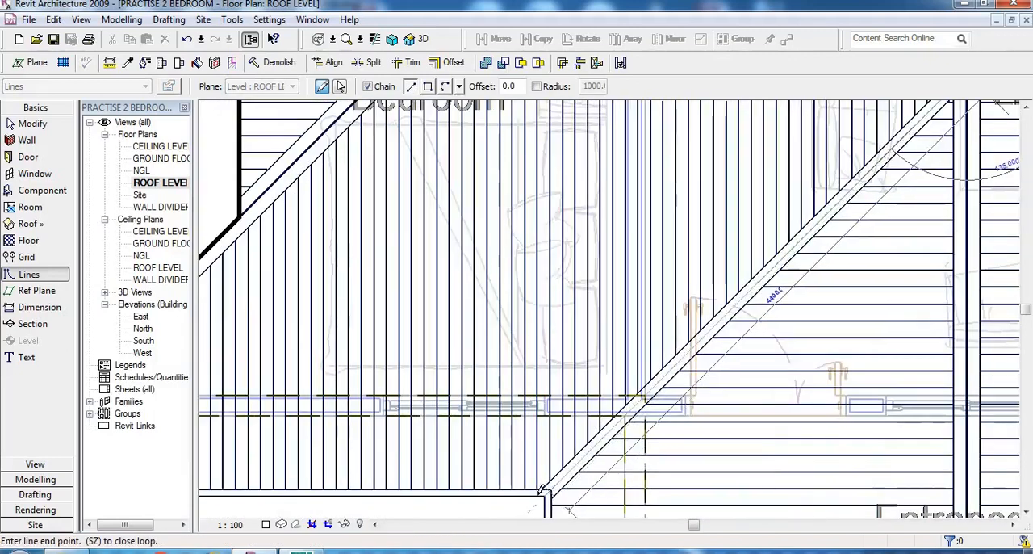
scroll(681, 425, "down", 1)
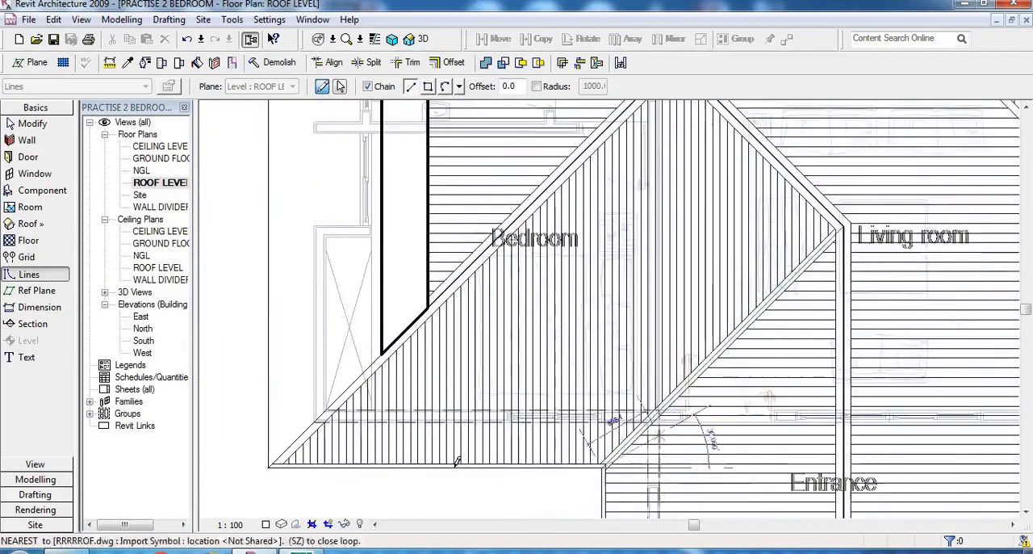
scroll(244, 461, "up", 3)
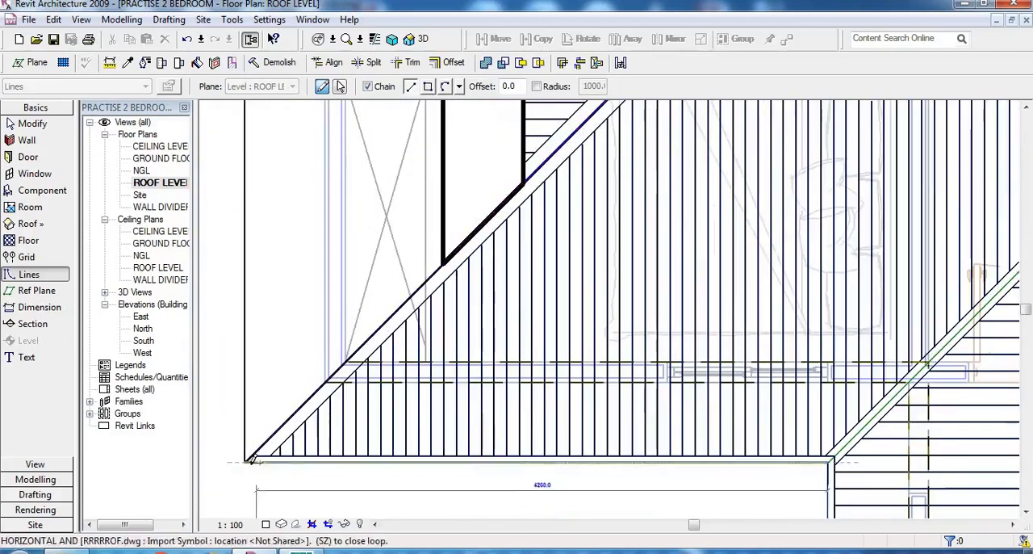
left_click(245, 462)
right_click(350, 403)
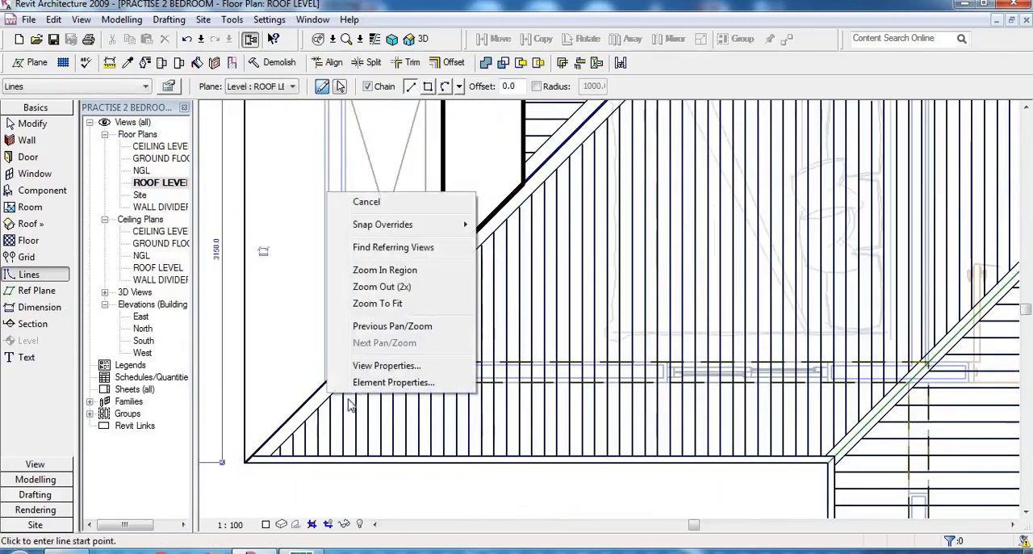
left_click(365, 202)
scroll(436, 350, "down", 2)
right_click(436, 349)
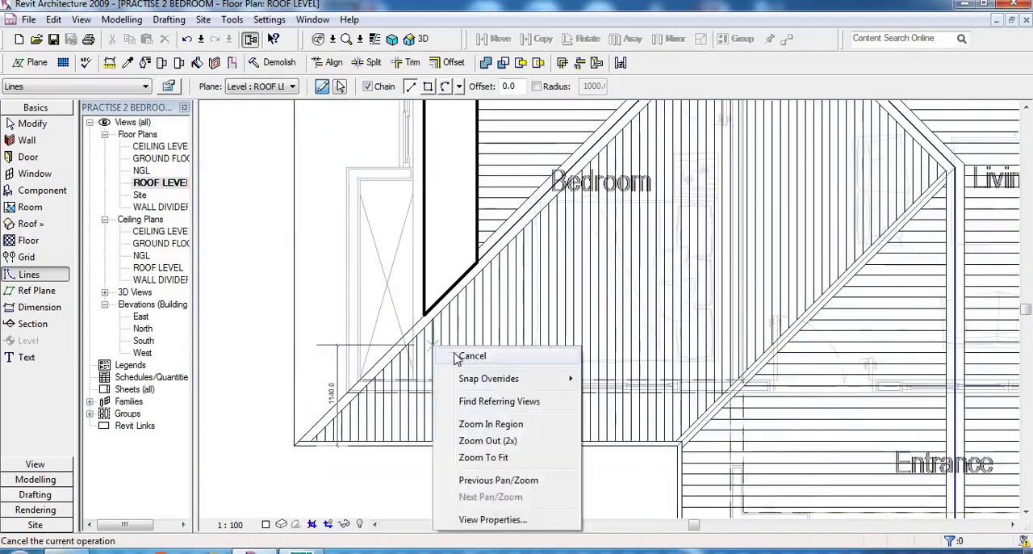
left_click(464, 350)
- Start a roof by footprint and trace chained boundary lines along the Bedroom hip to the ridge end, then down to the Living room junction
scroll(489, 396, "down", 4)
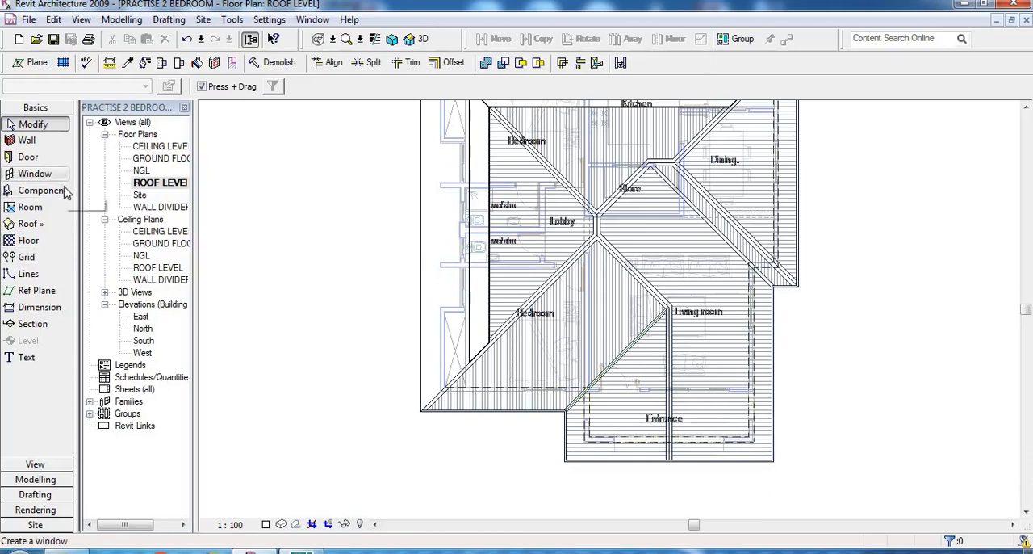
left_click(35, 230)
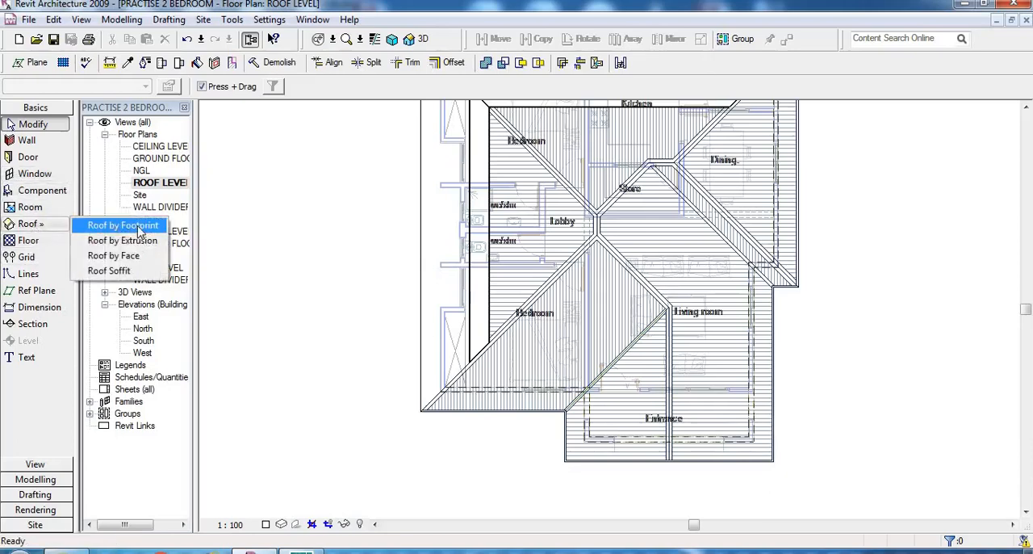
left_click(124, 226)
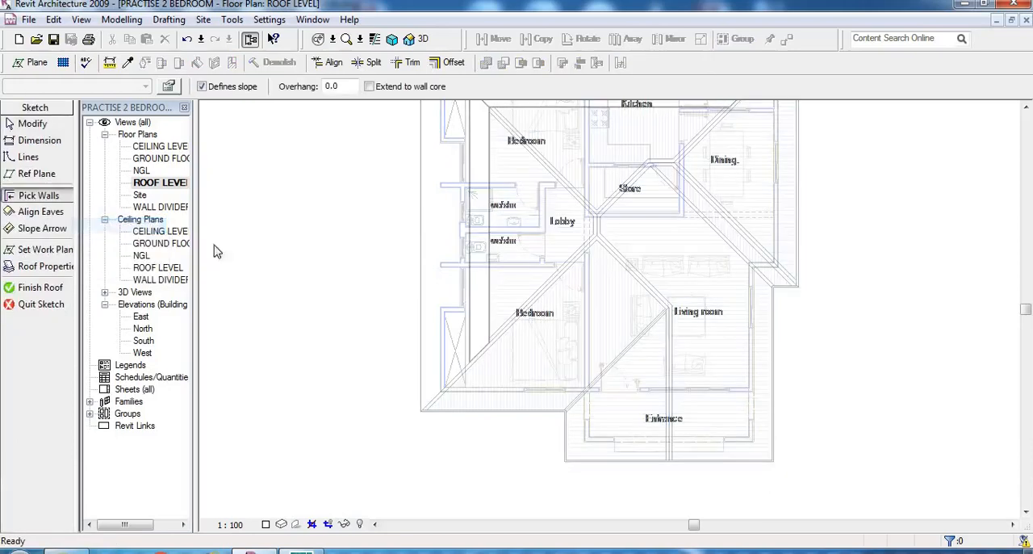
left_click(29, 158)
scroll(407, 413, "up", 5)
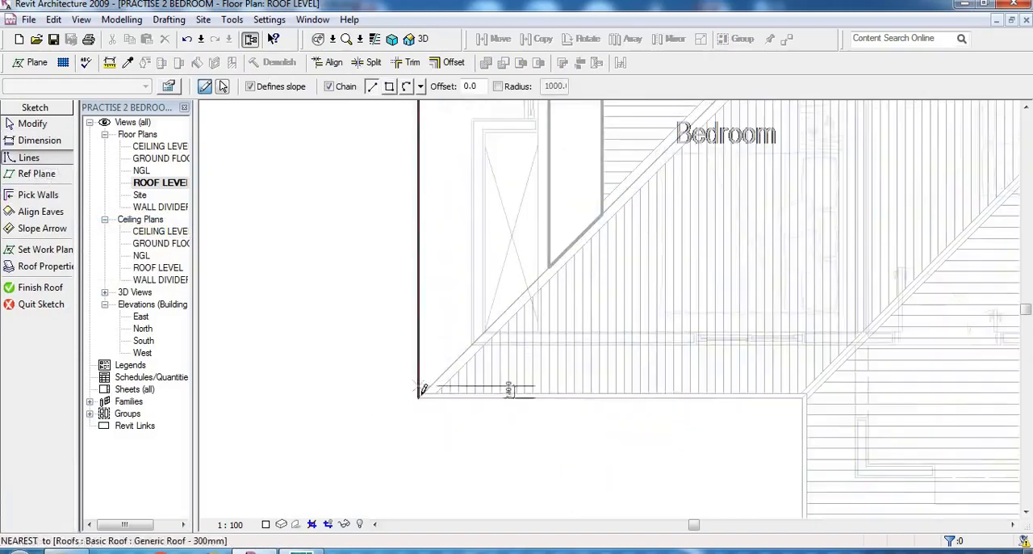
left_click(418, 396)
scroll(537, 336, "down", 3)
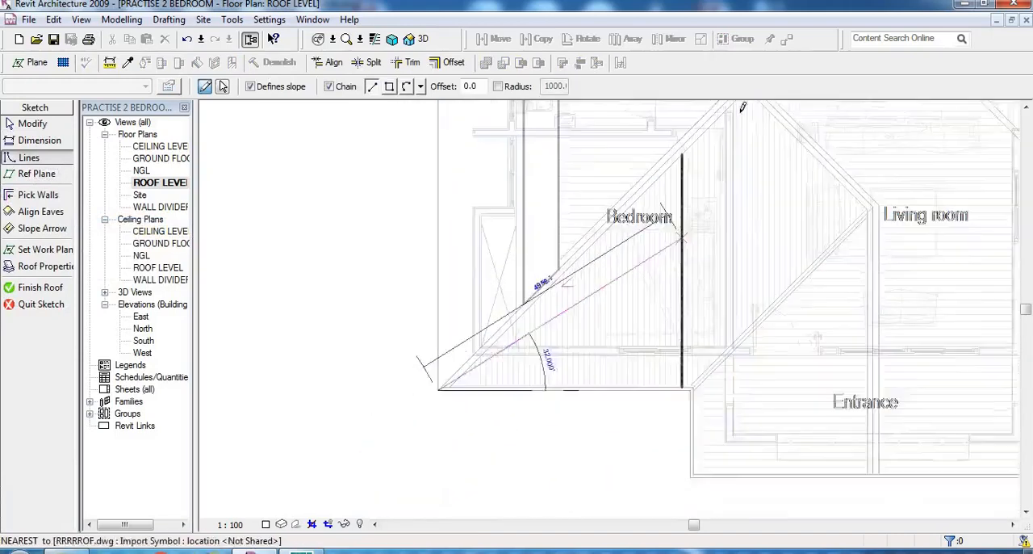
scroll(696, 220, "down", 2)
scroll(733, 115, "up", 5)
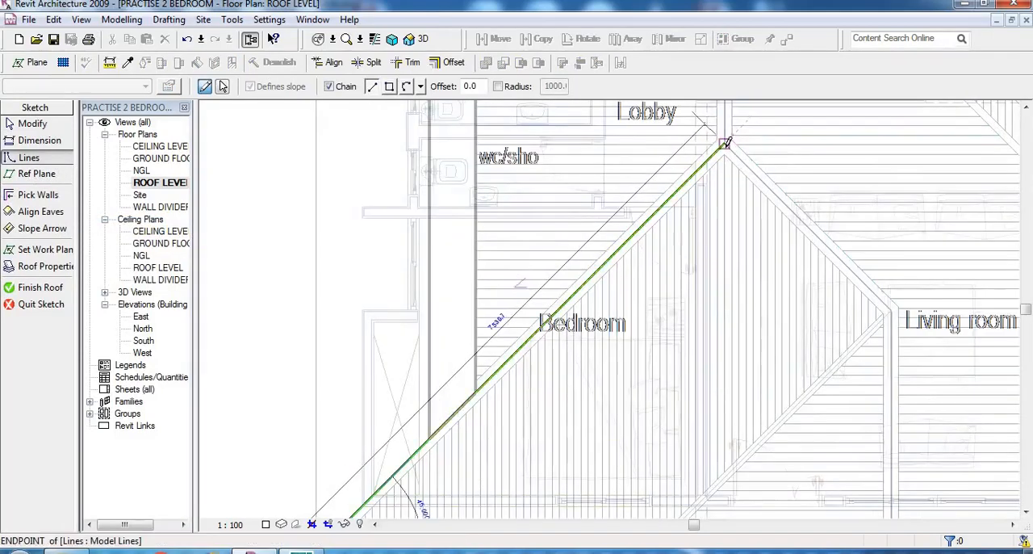
left_click(725, 142)
scroll(884, 302, "up", 2)
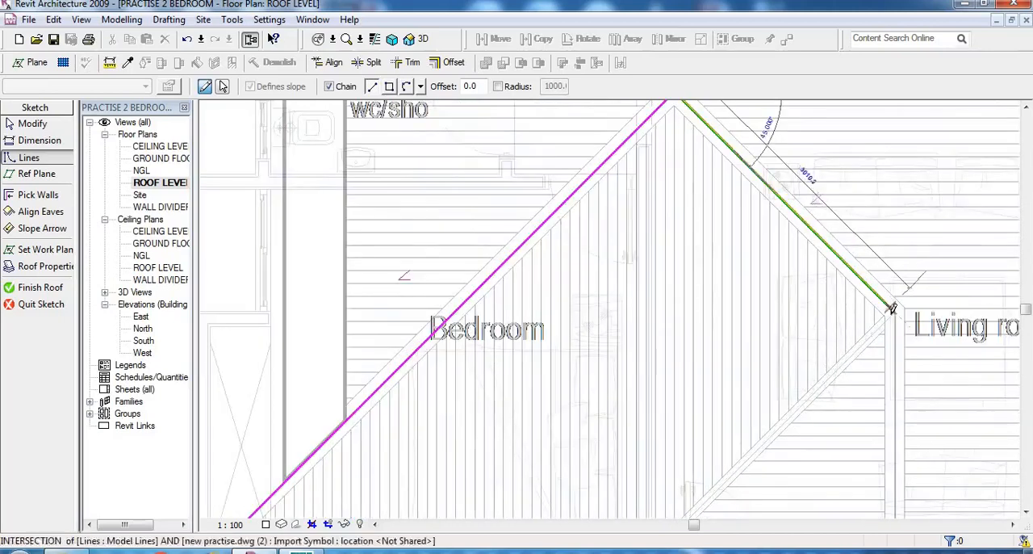
left_click(895, 313)
- Close the roof boundary along the diagonal to the inner corner by the Entrance and back along the Bedroom eave, ending the line command
scroll(868, 235, "down", 5)
scroll(751, 476, "up", 3)
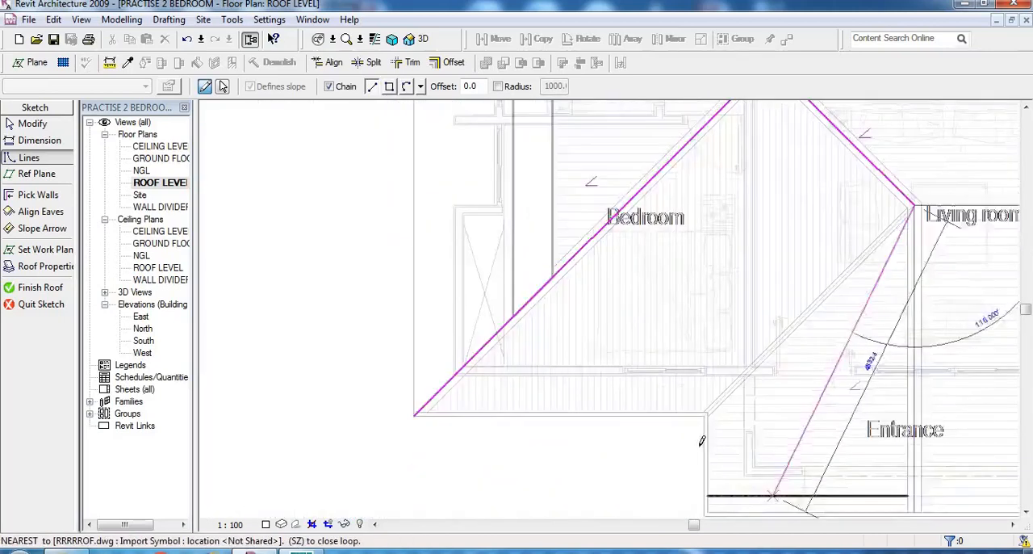
scroll(704, 397, "up", 3)
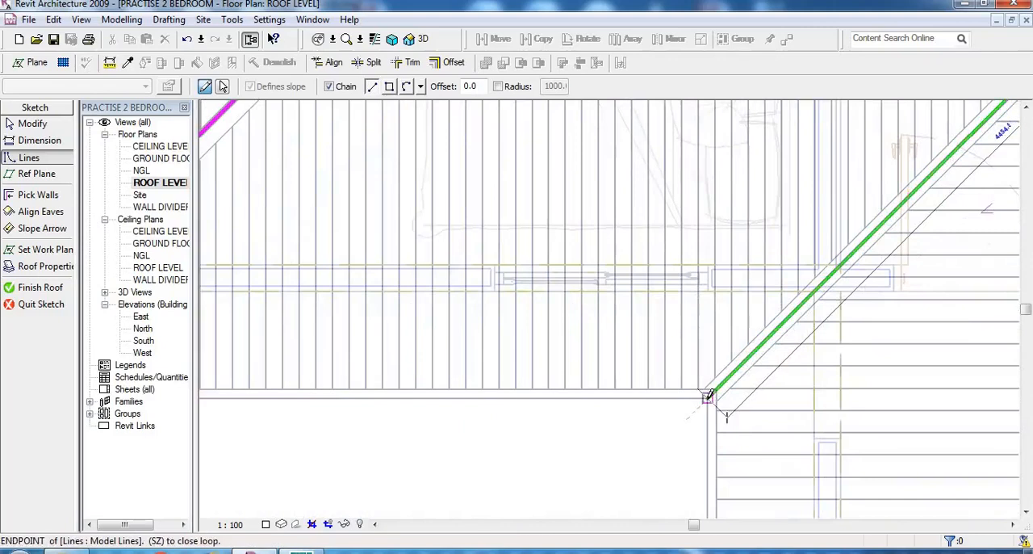
left_click(708, 396)
scroll(350, 397, "down", 4)
scroll(331, 396, "up", 4)
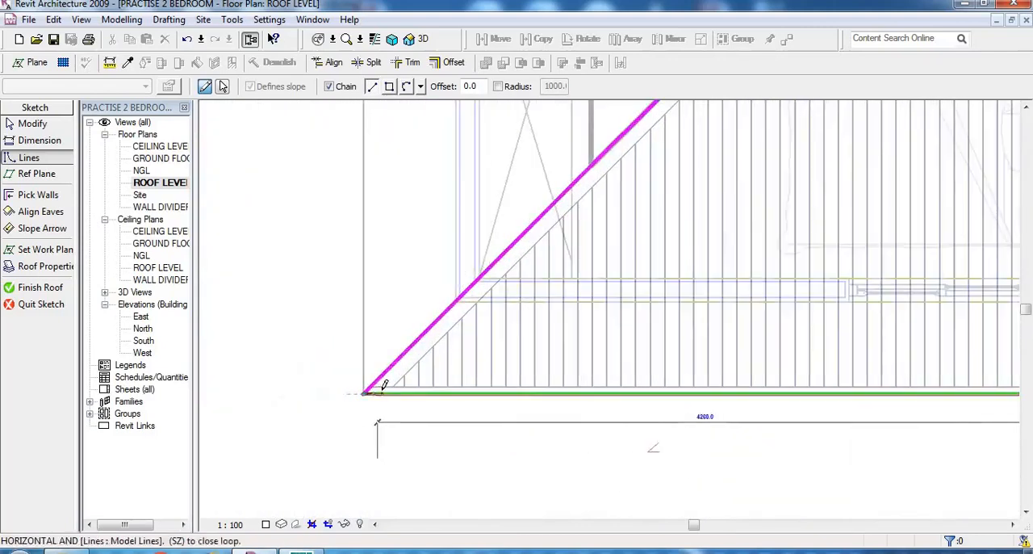
left_click(364, 393)
right_click(385, 316)
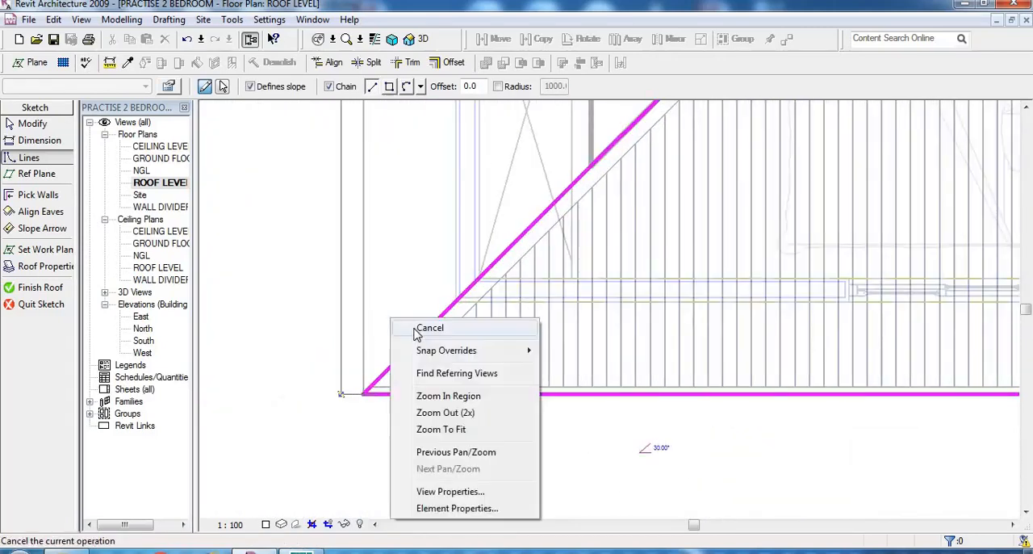
left_click(415, 330)
right_click(409, 292)
left_click(417, 298)
- Turn off slope definition for the boundary line beside the Living room and the long hip line crossing the Bedroom
scroll(330, 463, "down", 4)
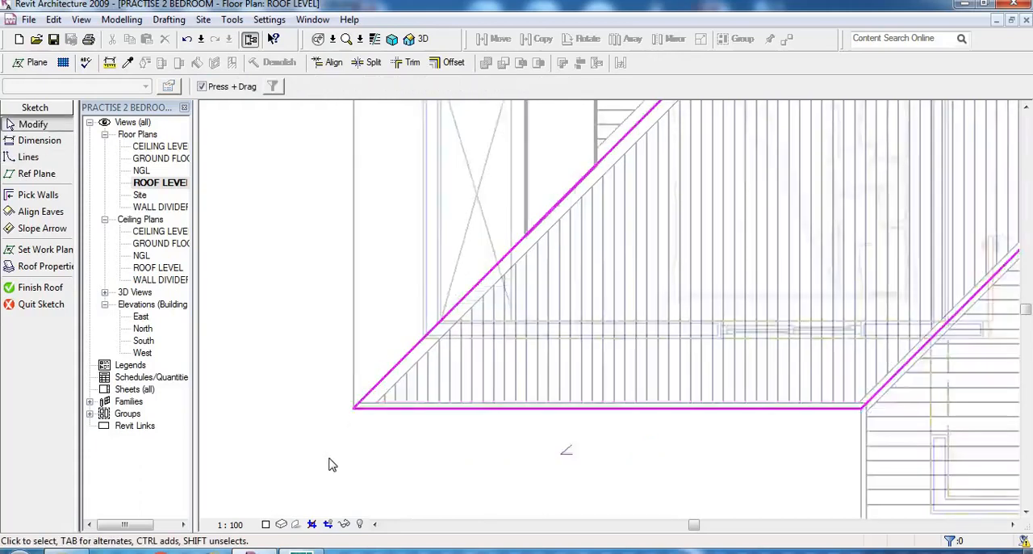
left_click(791, 148)
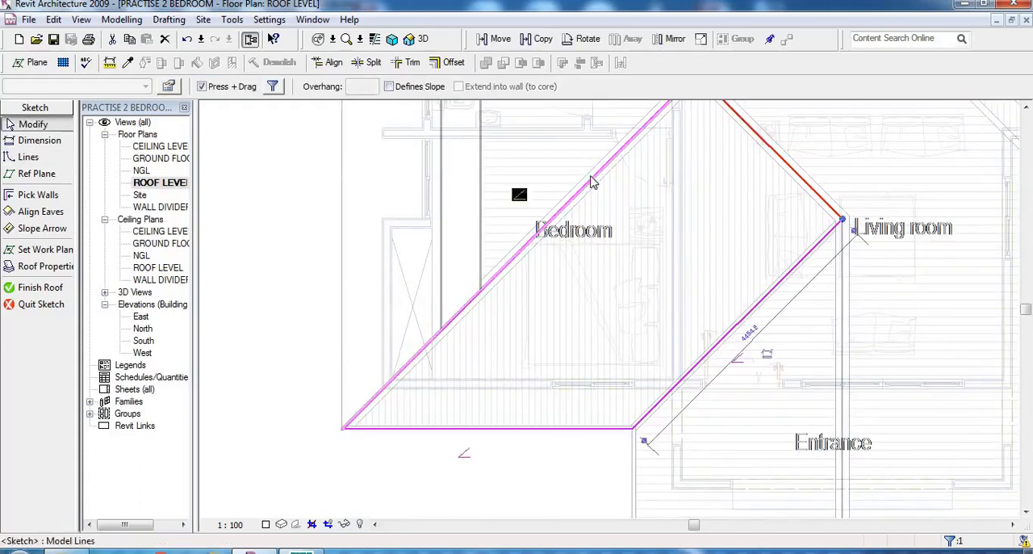
left_click(485, 154)
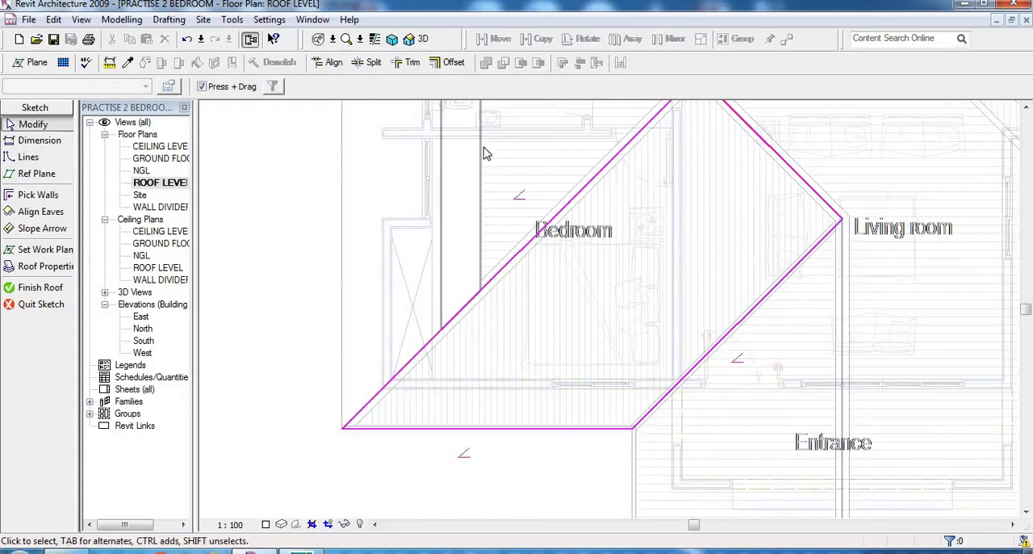
left_click(576, 196)
left_click(390, 86)
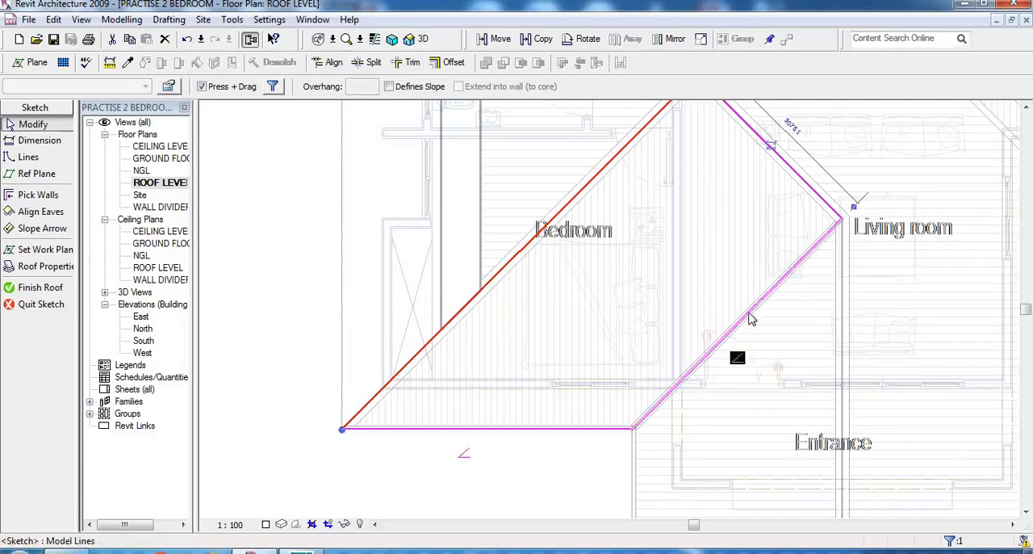
- Turn off slope definition for the diagonal line between the Living room and the Entrance corner, and finish the roof
left_click(783, 279)
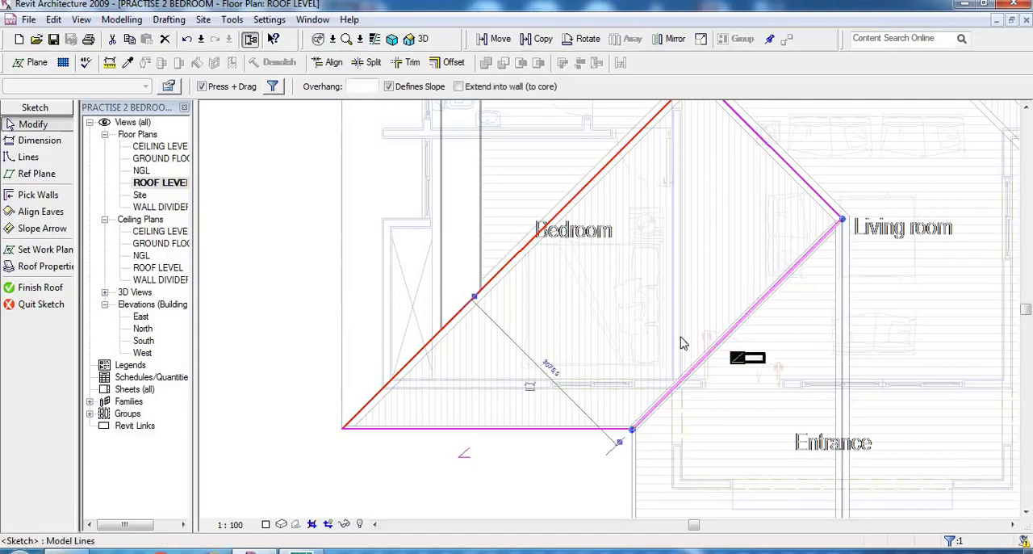
left_click(390, 87)
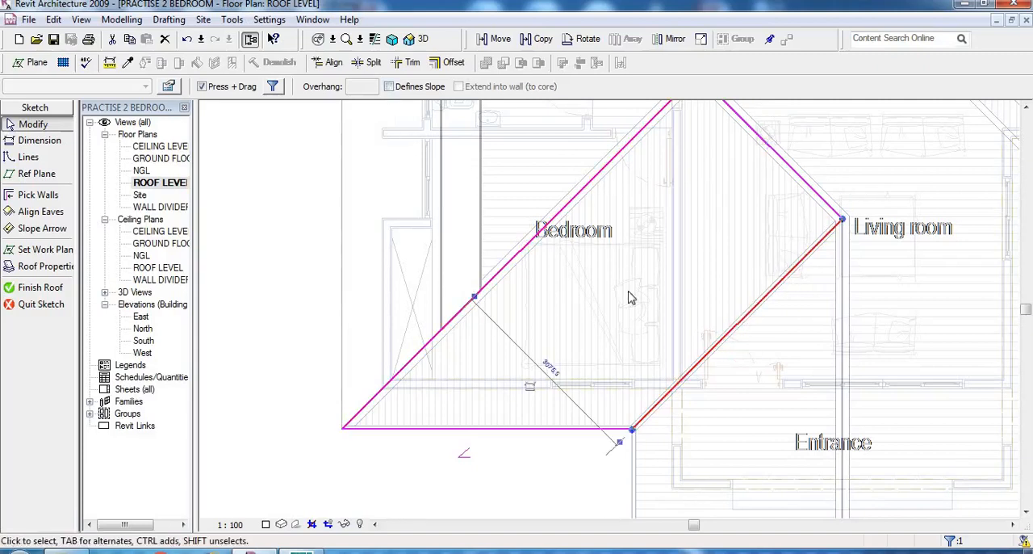
left_click(565, 477)
scroll(582, 472, "down", 1)
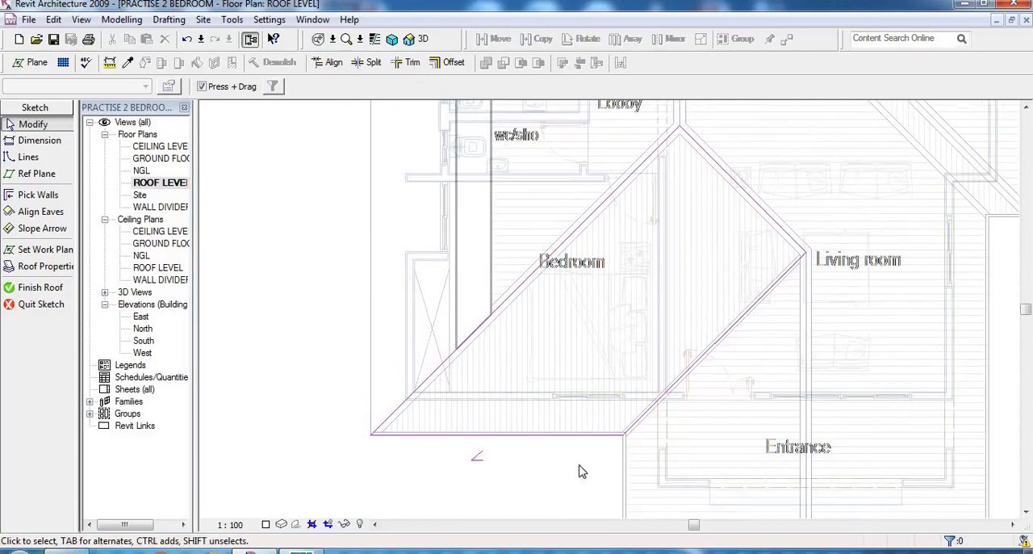
left_click(37, 287)
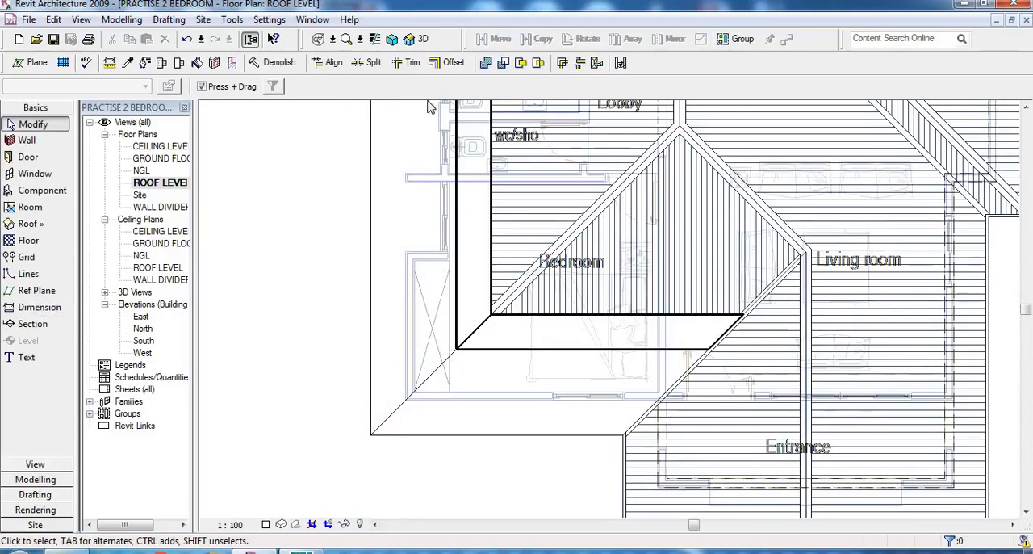
- Display the model in the 3D view to check the Bedroom roof, and save the project
left_click(414, 38)
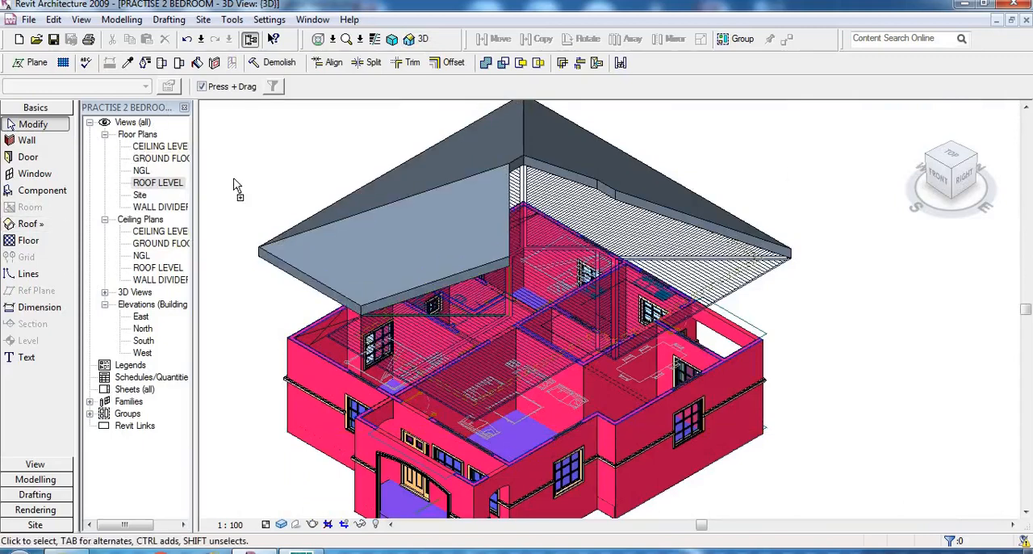
key("ctrl+s")
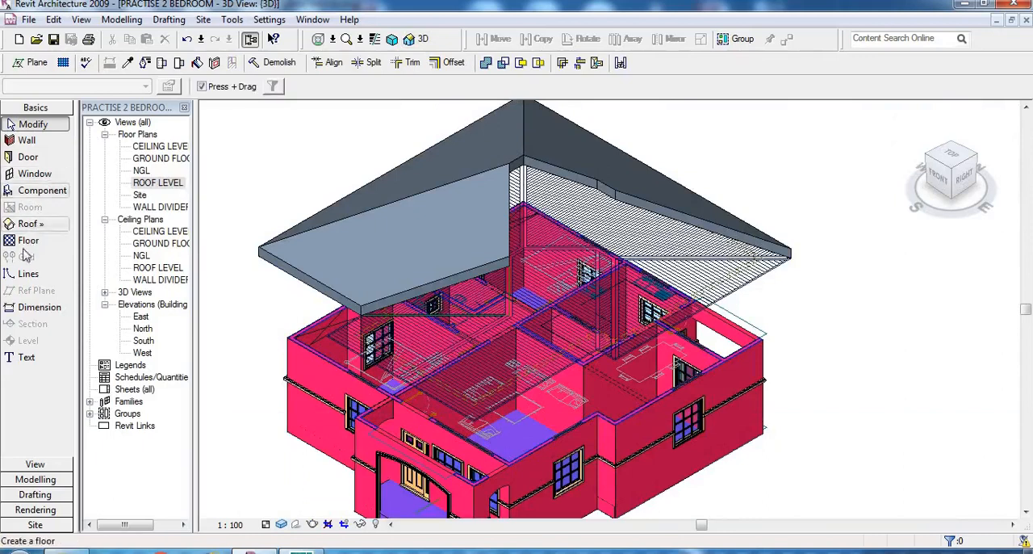
- Start a roof by footprint, accept moving it to the GROUND FLOOR level, and open the ROOF LEVEL floor plan
left_click(30, 224)
left_click(123, 226)
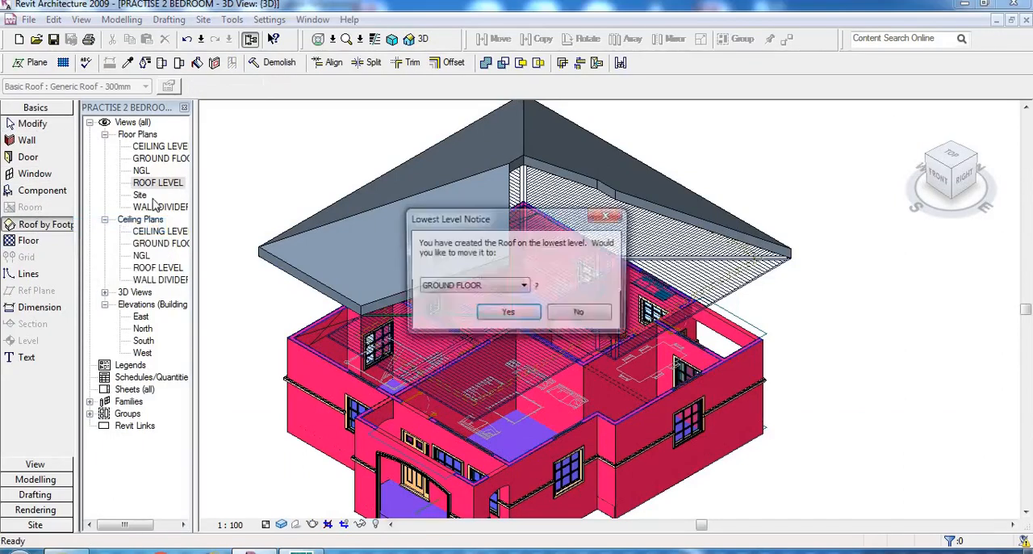
left_click(509, 314)
double_click(155, 184)
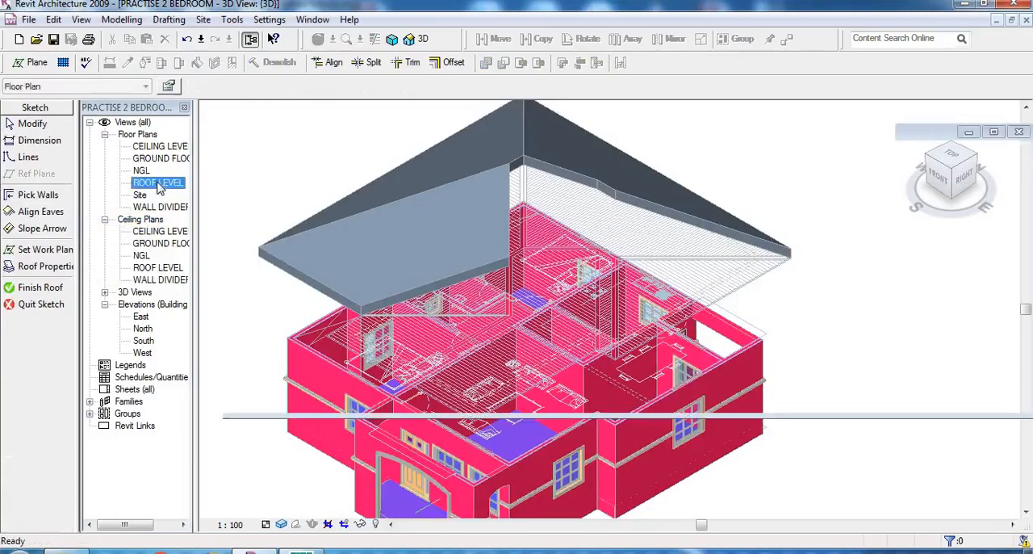
- Trace chained roof boundary lines from the Living room junction diagonally to the inner Entrance corner, then down the Entrance side eave
scroll(459, 326, "down", 5)
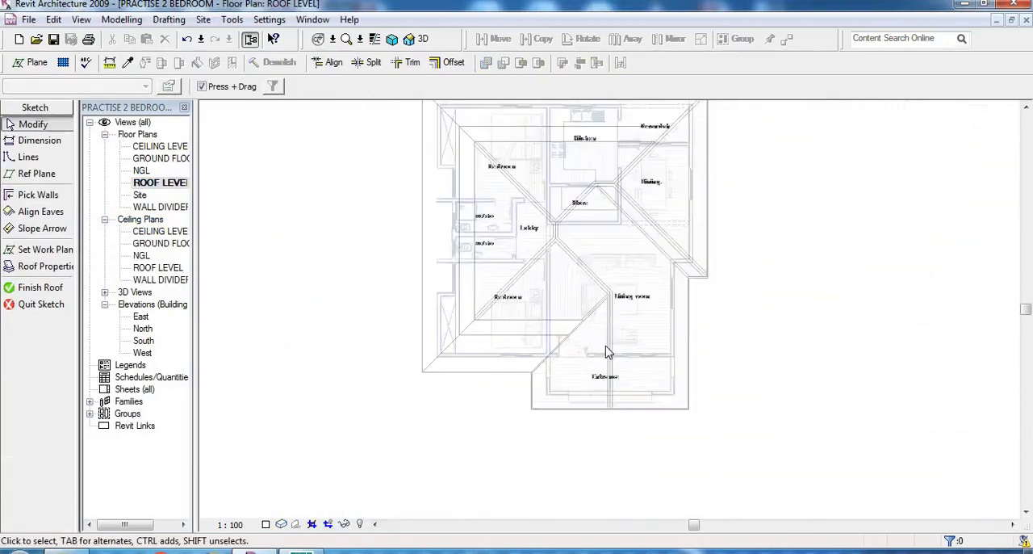
scroll(605, 347, "up", 6)
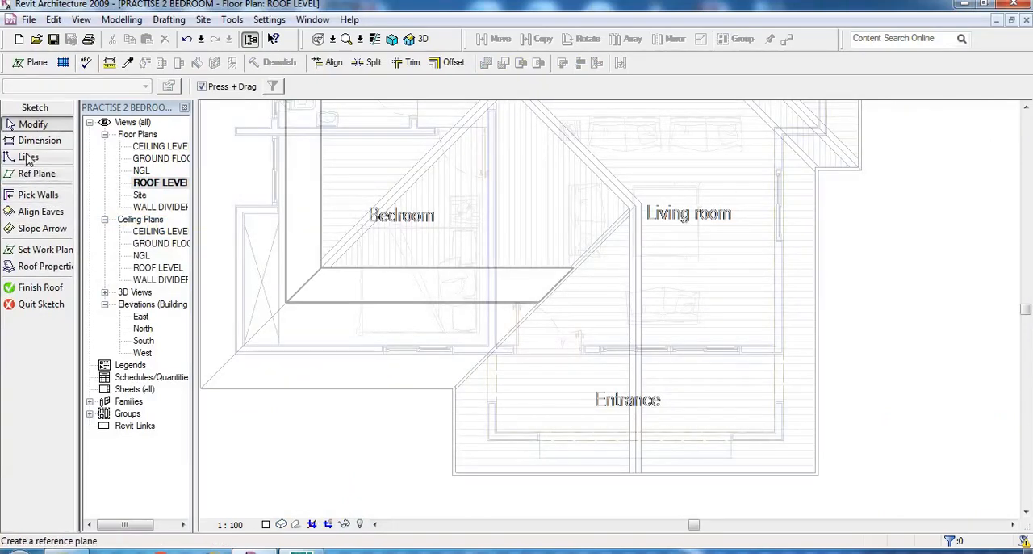
scroll(432, 492, "up", 2)
scroll(498, 478, "down", 2)
scroll(659, 196, "up", 3)
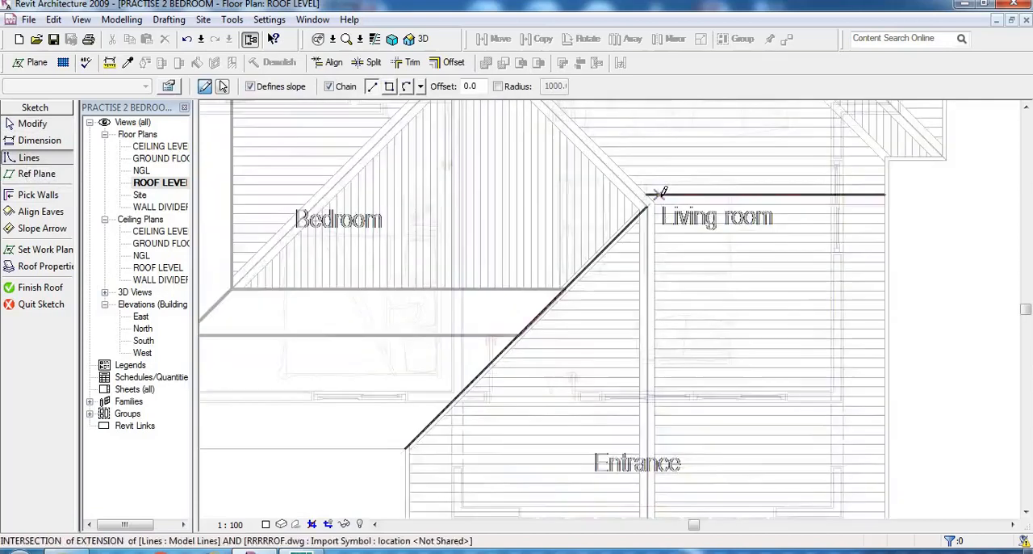
left_click(645, 205)
scroll(638, 232, "down", 2)
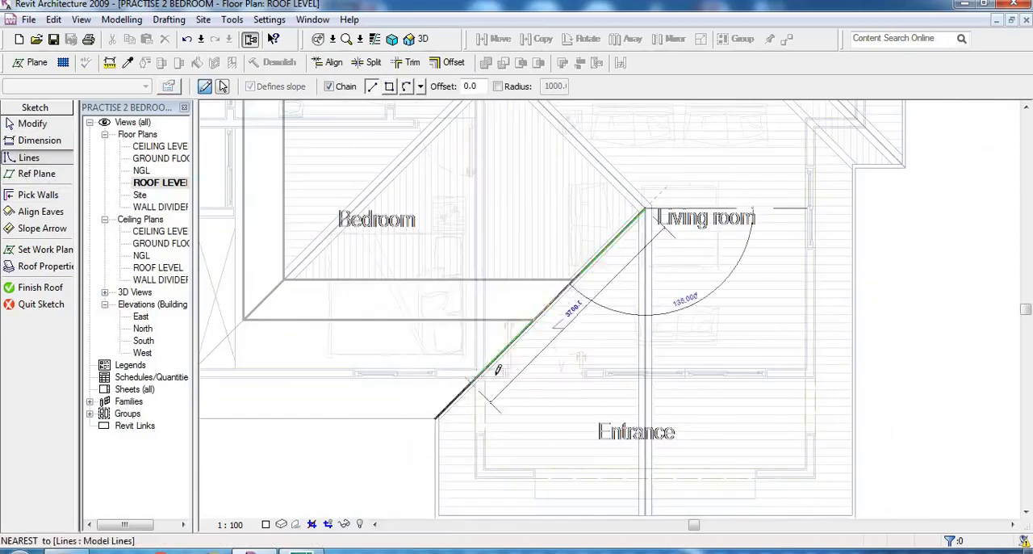
scroll(443, 415, "up", 2)
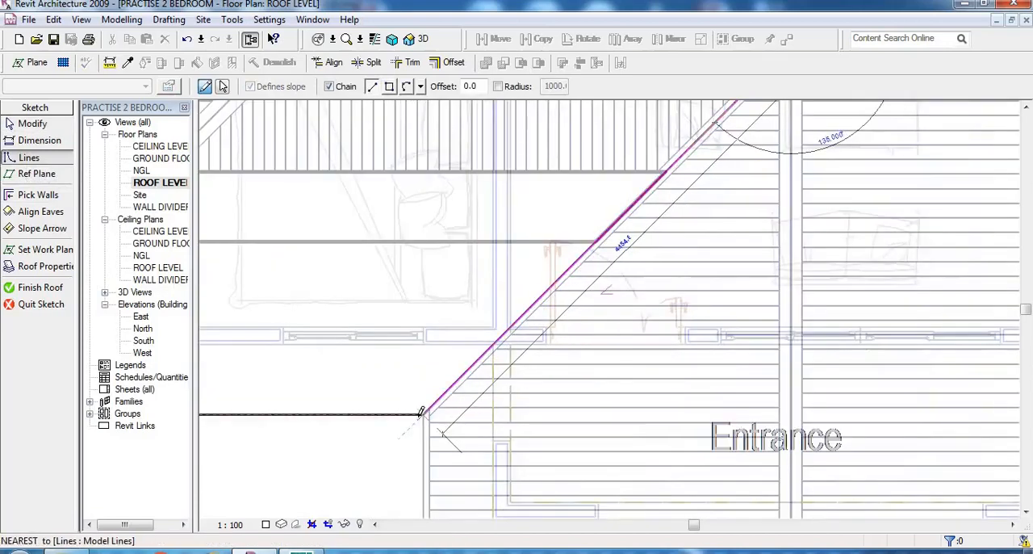
left_click(423, 414)
scroll(425, 416, "down", 2)
scroll(429, 484, "up", 2)
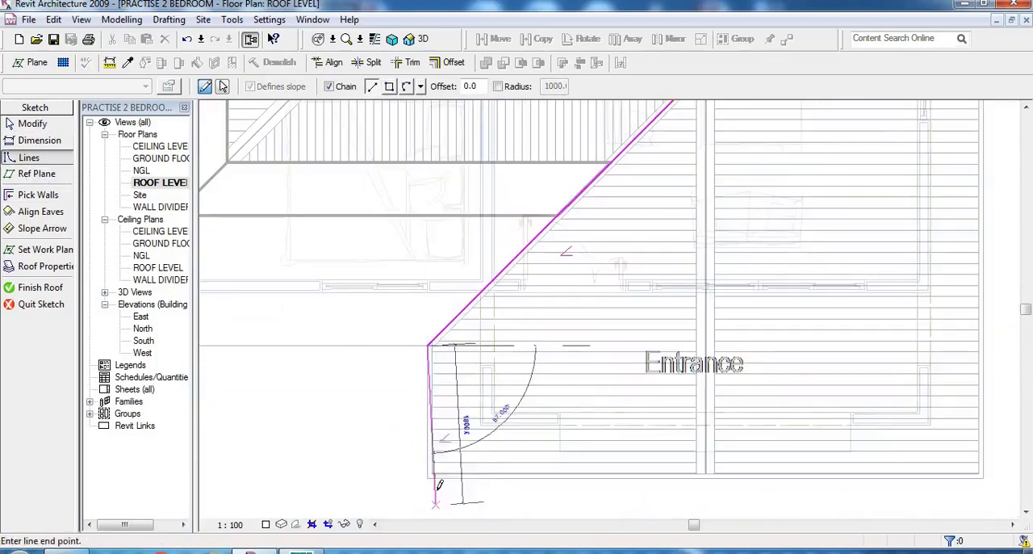
left_click(428, 476)
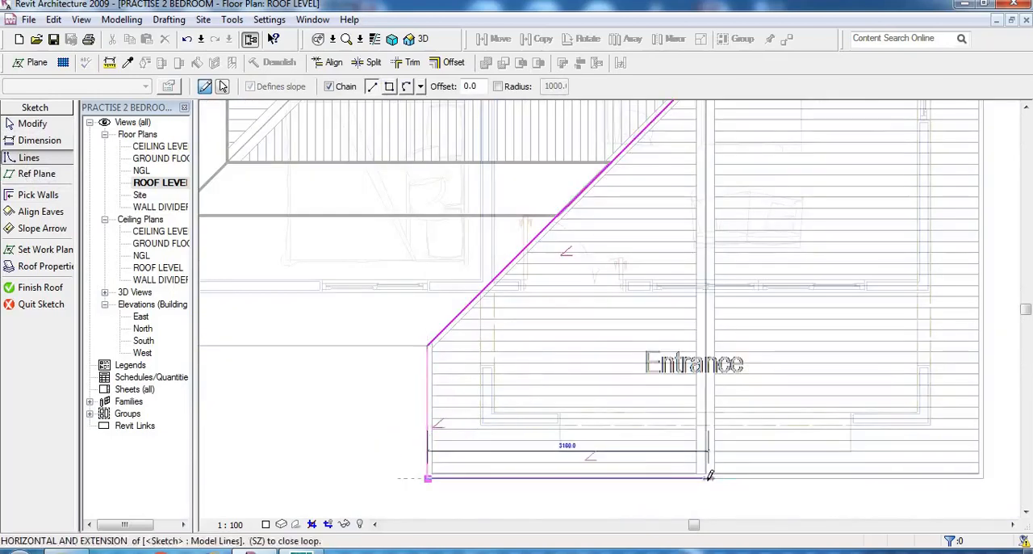
- Trace the front eave about 3150 mm to its midpoint, close the boundary up the ridge to the Living room junction, and end the line command
scroll(704, 476, "up", 4)
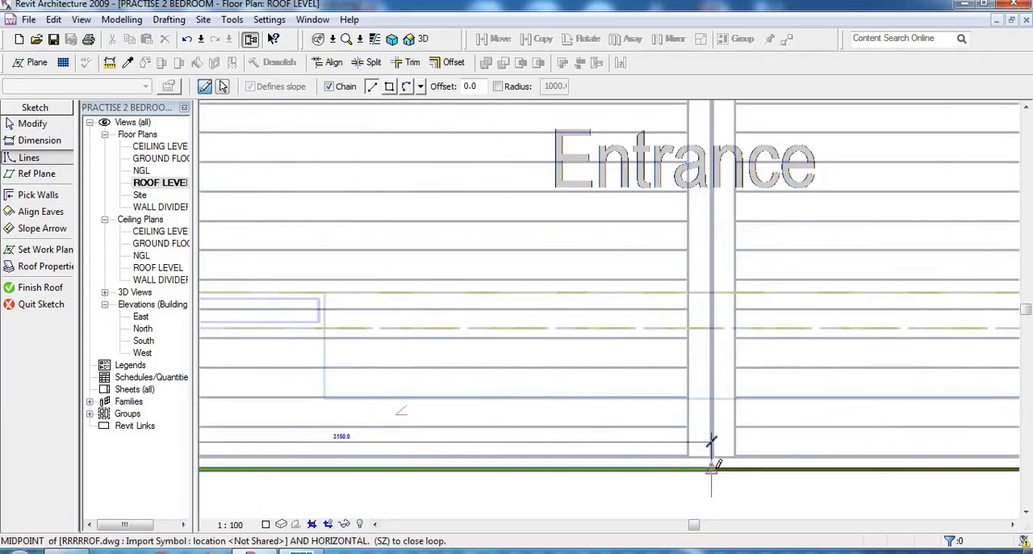
left_click(709, 476)
scroll(702, 485, "down", 3)
scroll(670, 216, "up", 4)
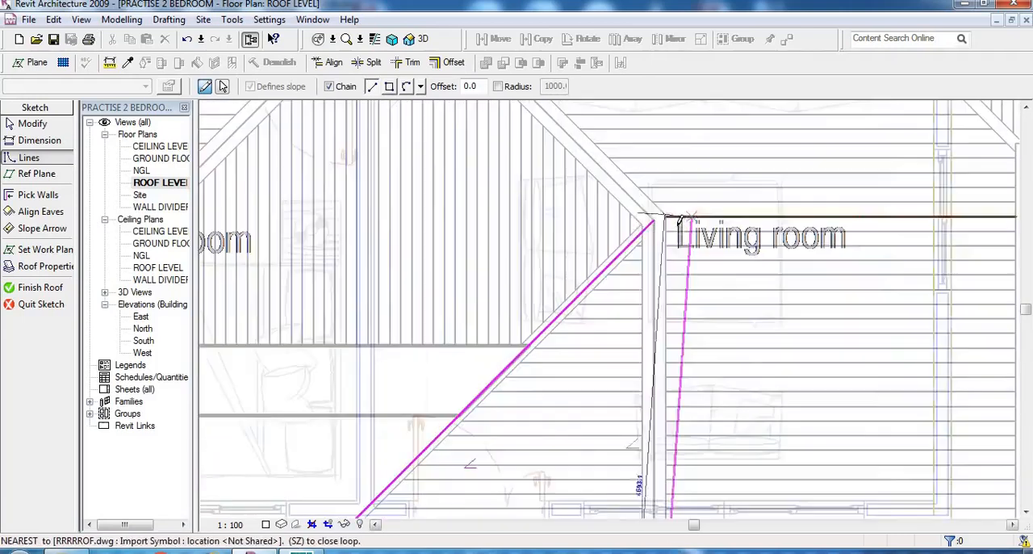
left_click(653, 219)
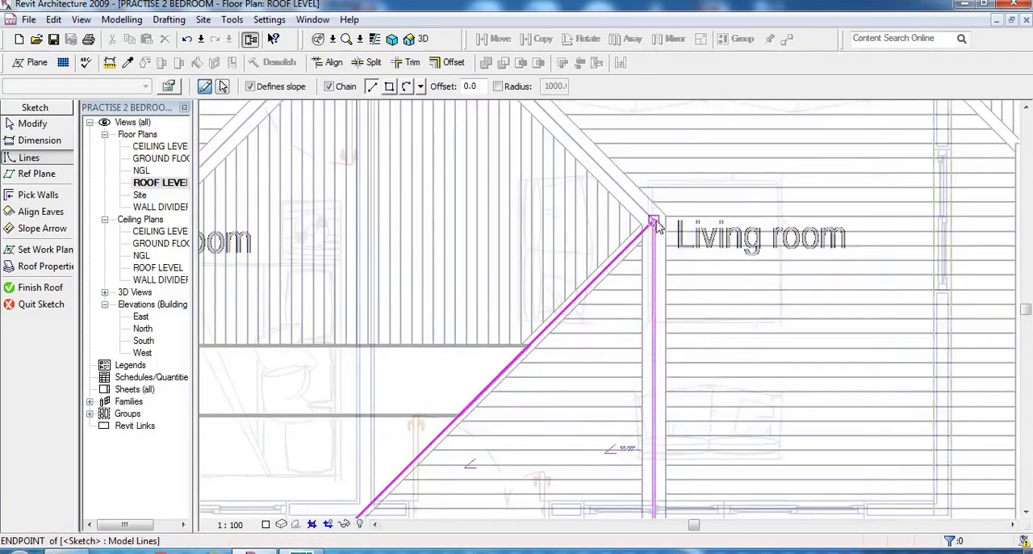
right_click(654, 219)
left_click(692, 234)
right_click(662, 220)
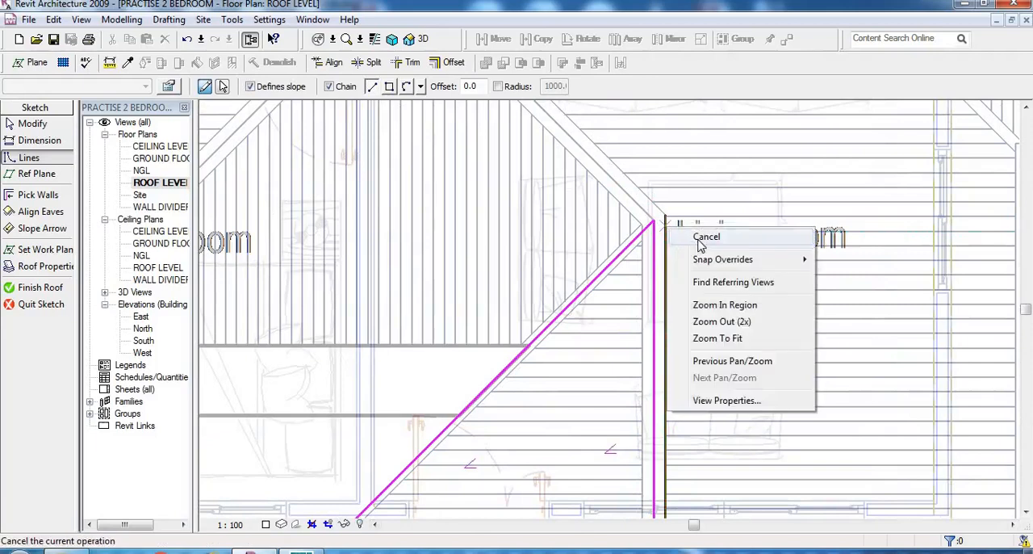
left_click(696, 233)
- Turn off slope definition for the diagonal line and the vertical ridge line of the Entrance boundary, and finish the roof
scroll(683, 204, "down", 2)
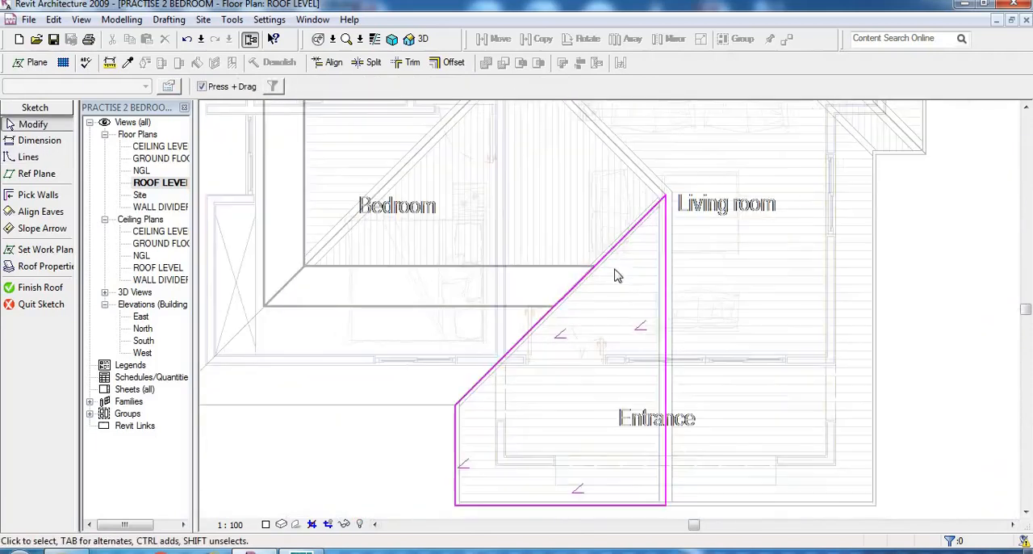
left_click(618, 247)
left_click(404, 87)
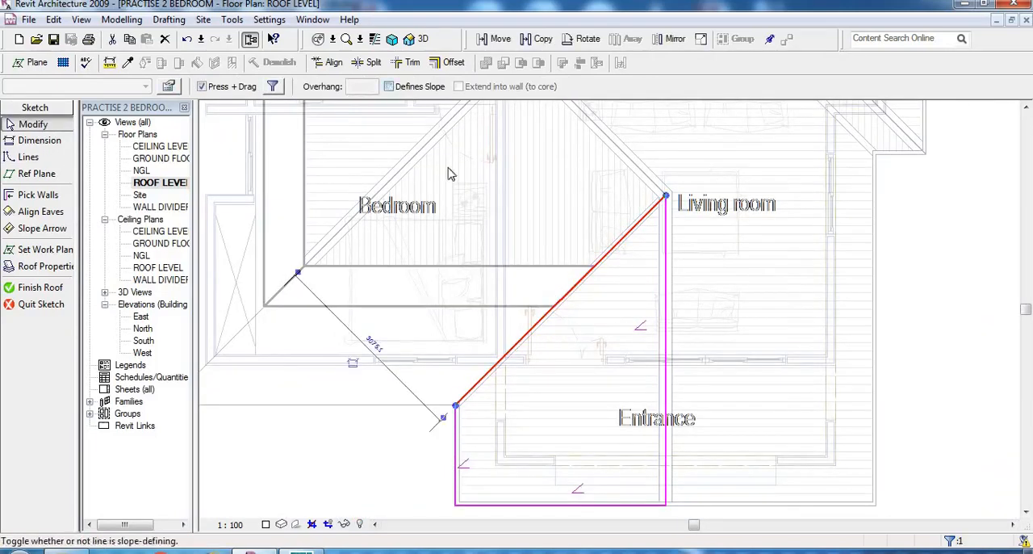
left_click(667, 261)
left_click(396, 92)
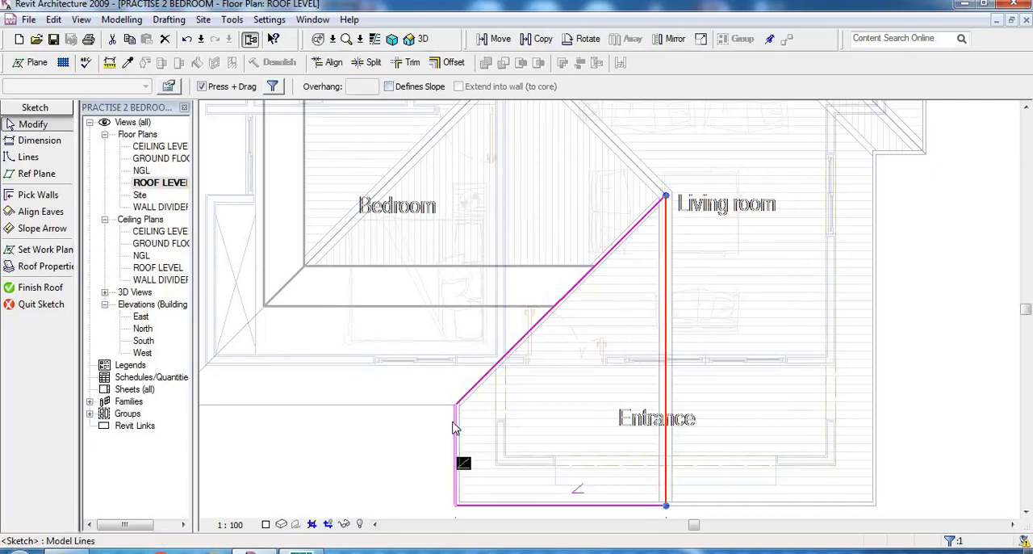
scroll(533, 340, "down", 1)
scroll(563, 491, "up", 2)
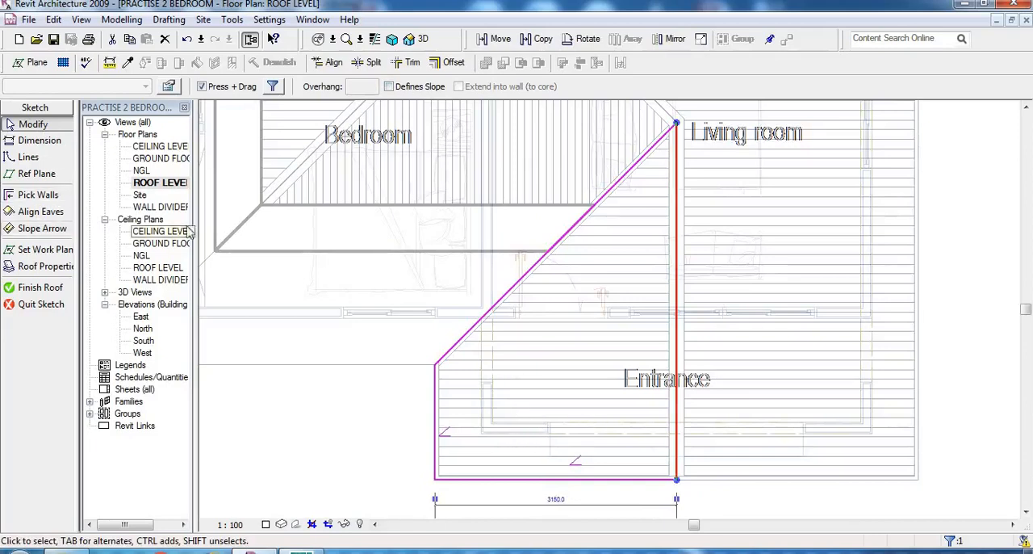
left_click(47, 289)
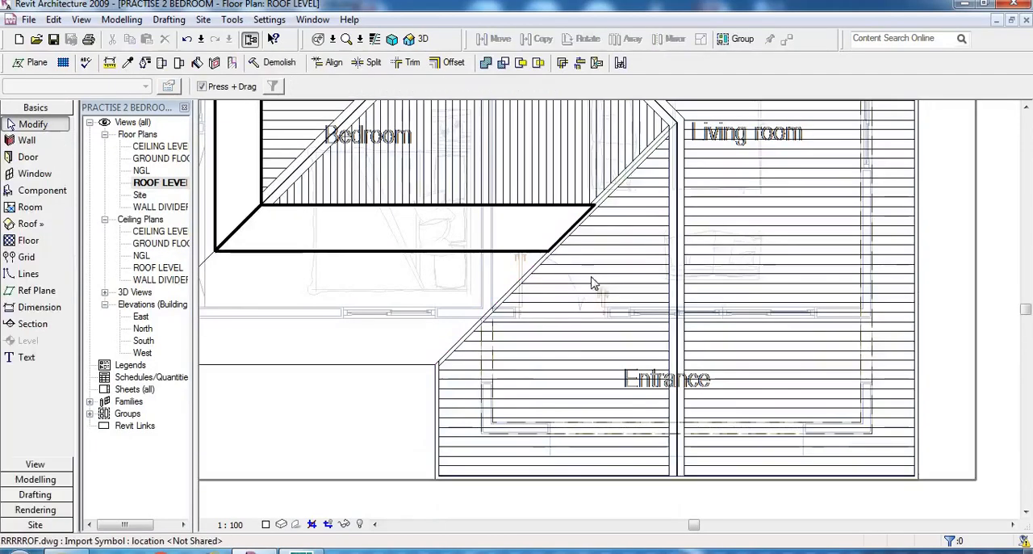
- Inspect the position of the new Entrance roof against the walls and the other roofs in the 3D view
left_click(409, 38)
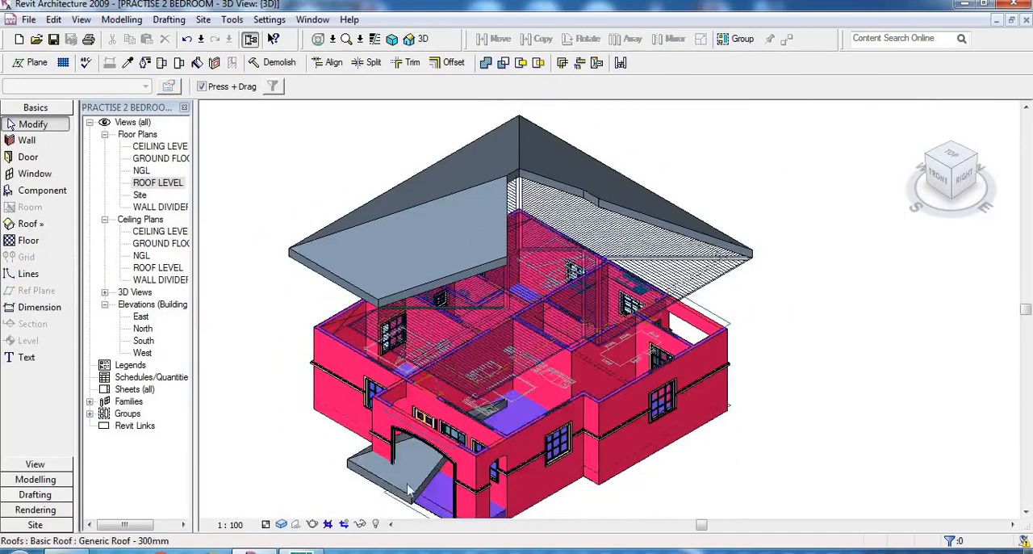
scroll(403, 436, "up", 4)
scroll(404, 436, "up", 1)
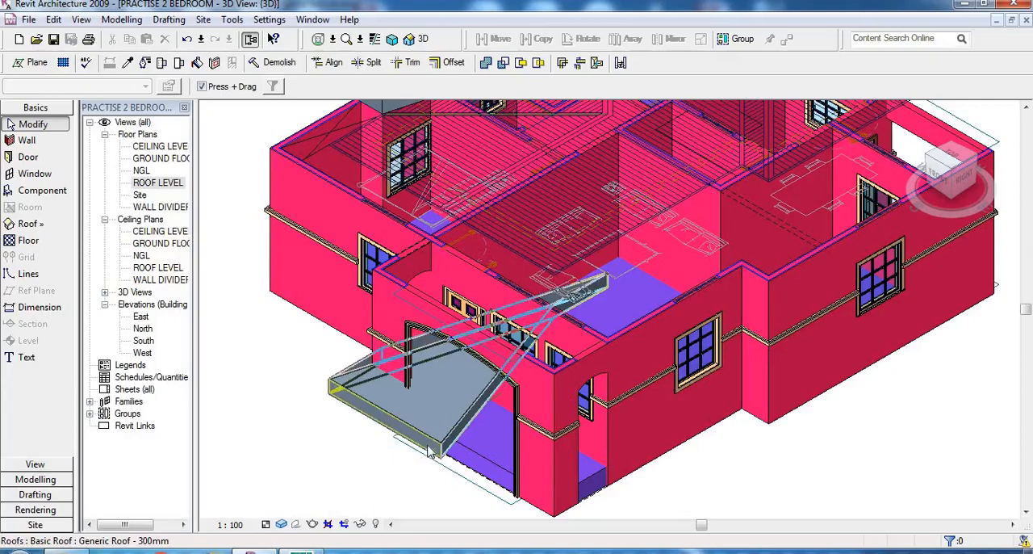
scroll(430, 452, "down", 1)
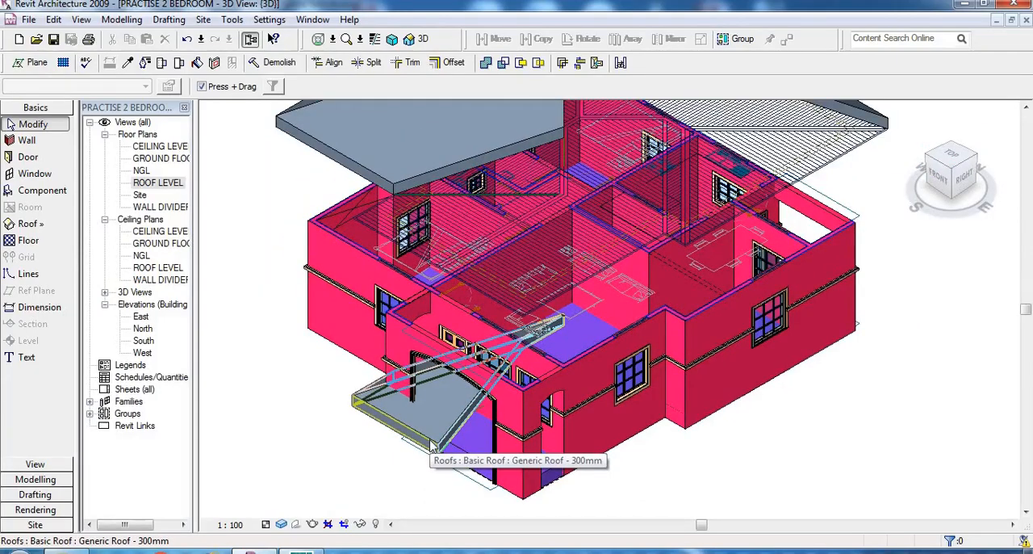